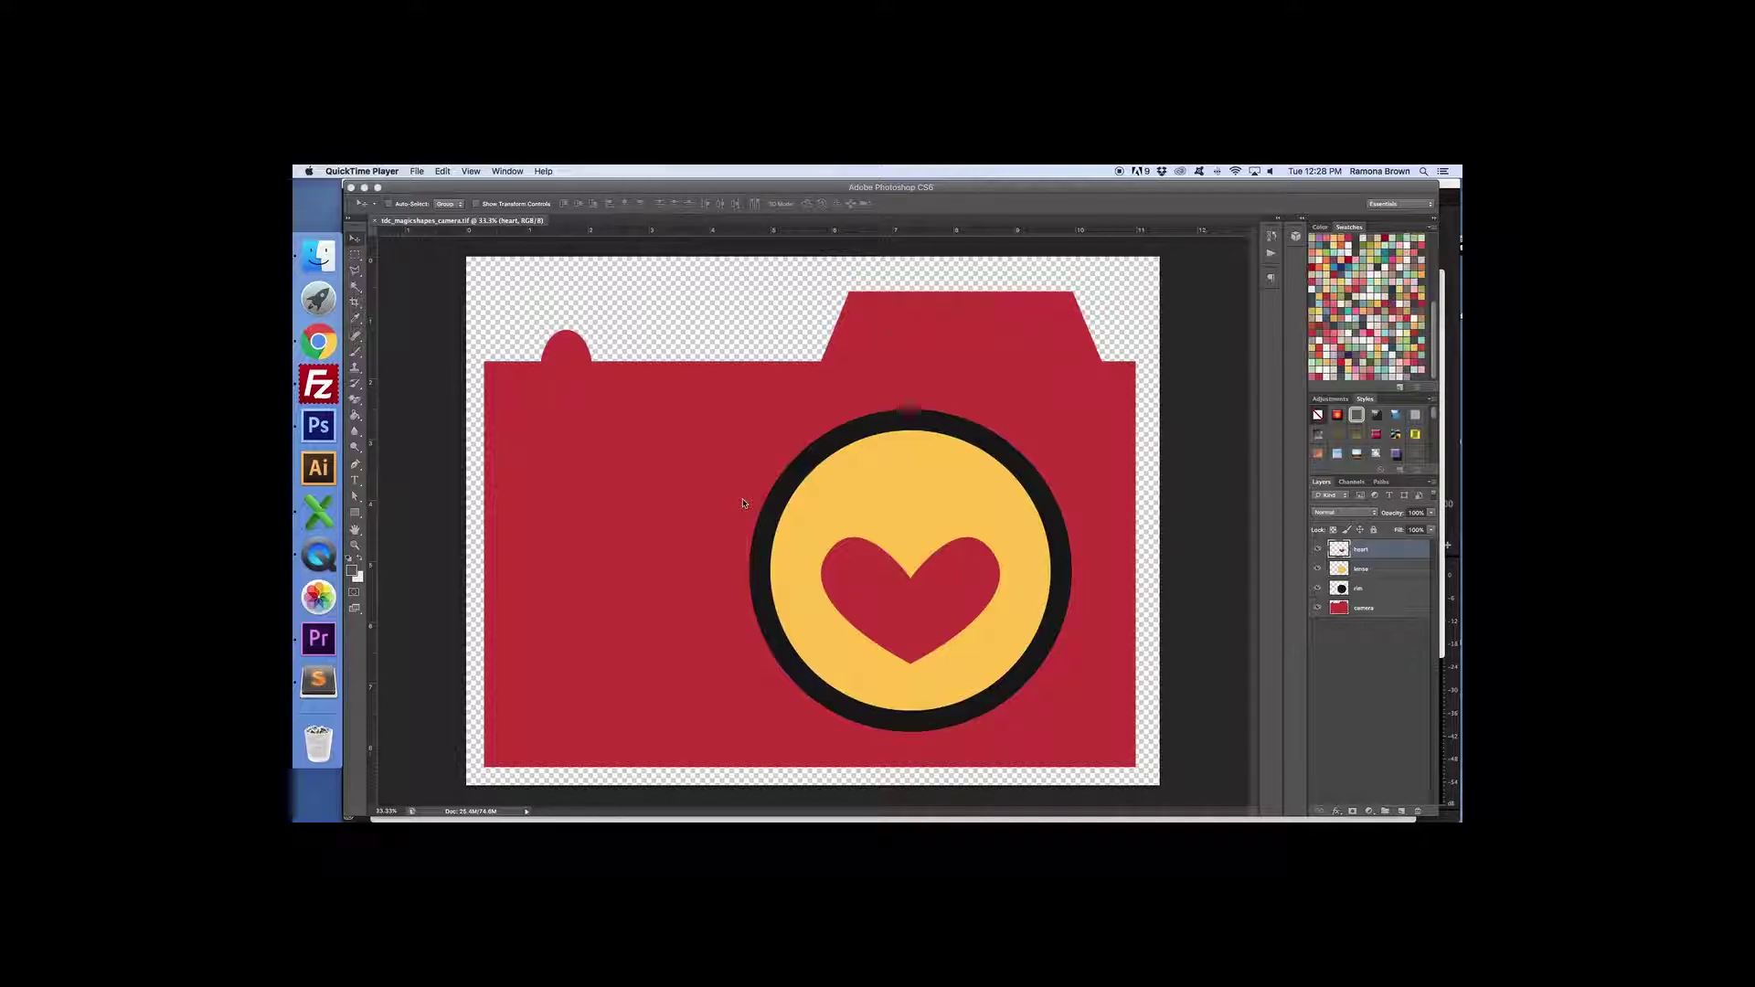
# Step: Select the camera layer and check what the rim, lens and heart layers contain by hiding and showing each one
pyautogui.click(1387, 608)
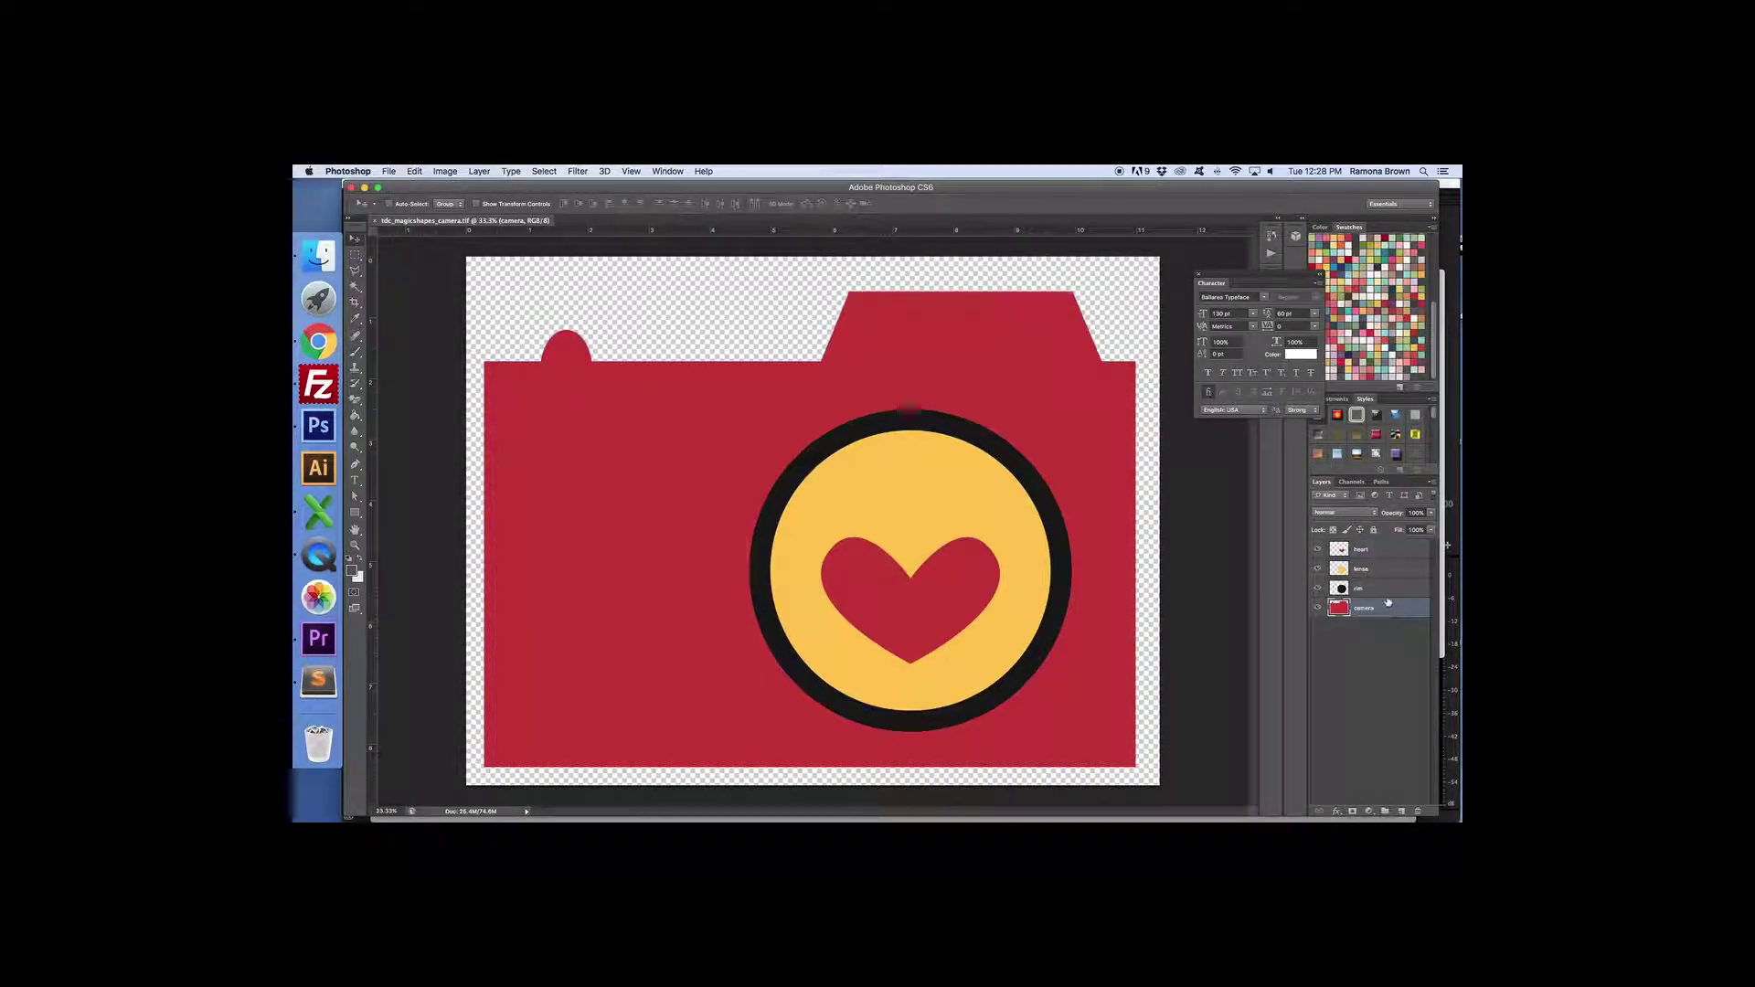
pyautogui.click(1318, 588)
pyautogui.click(1318, 588)
pyautogui.click(1318, 569)
pyautogui.click(1319, 568)
pyautogui.click(1318, 549)
pyautogui.click(1318, 549)
# Step: Move the floating Character panel clear of the colour swatches and browse through the available style presets
pyautogui.moveTo(1261, 276)
pyautogui.mouseDown()
pyautogui.moveTo(1216, 266)
pyautogui.moveTo(1209, 245)
pyautogui.moveTo(1236, 275)
pyautogui.mouseUp()
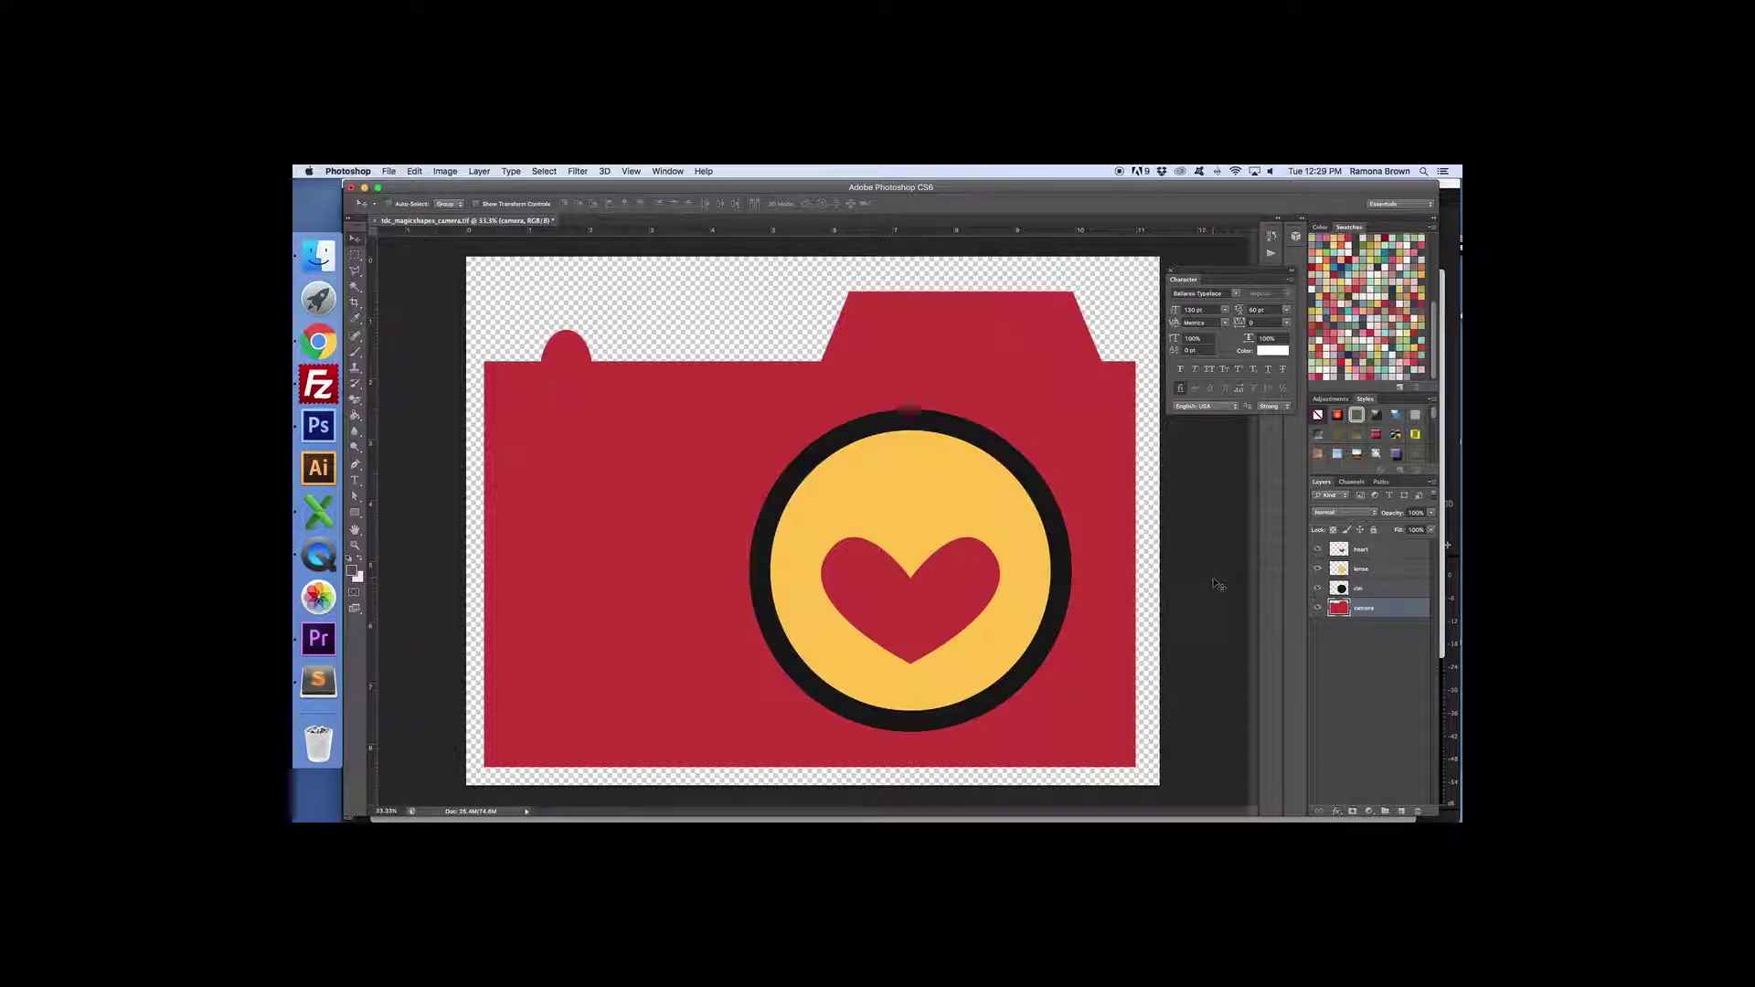
pyautogui.moveTo(1434, 415)
pyautogui.mouseDown()
pyautogui.moveTo(1437, 464)
pyautogui.moveTo(1436, 422)
pyautogui.moveTo(1437, 441)
pyautogui.mouseUp()
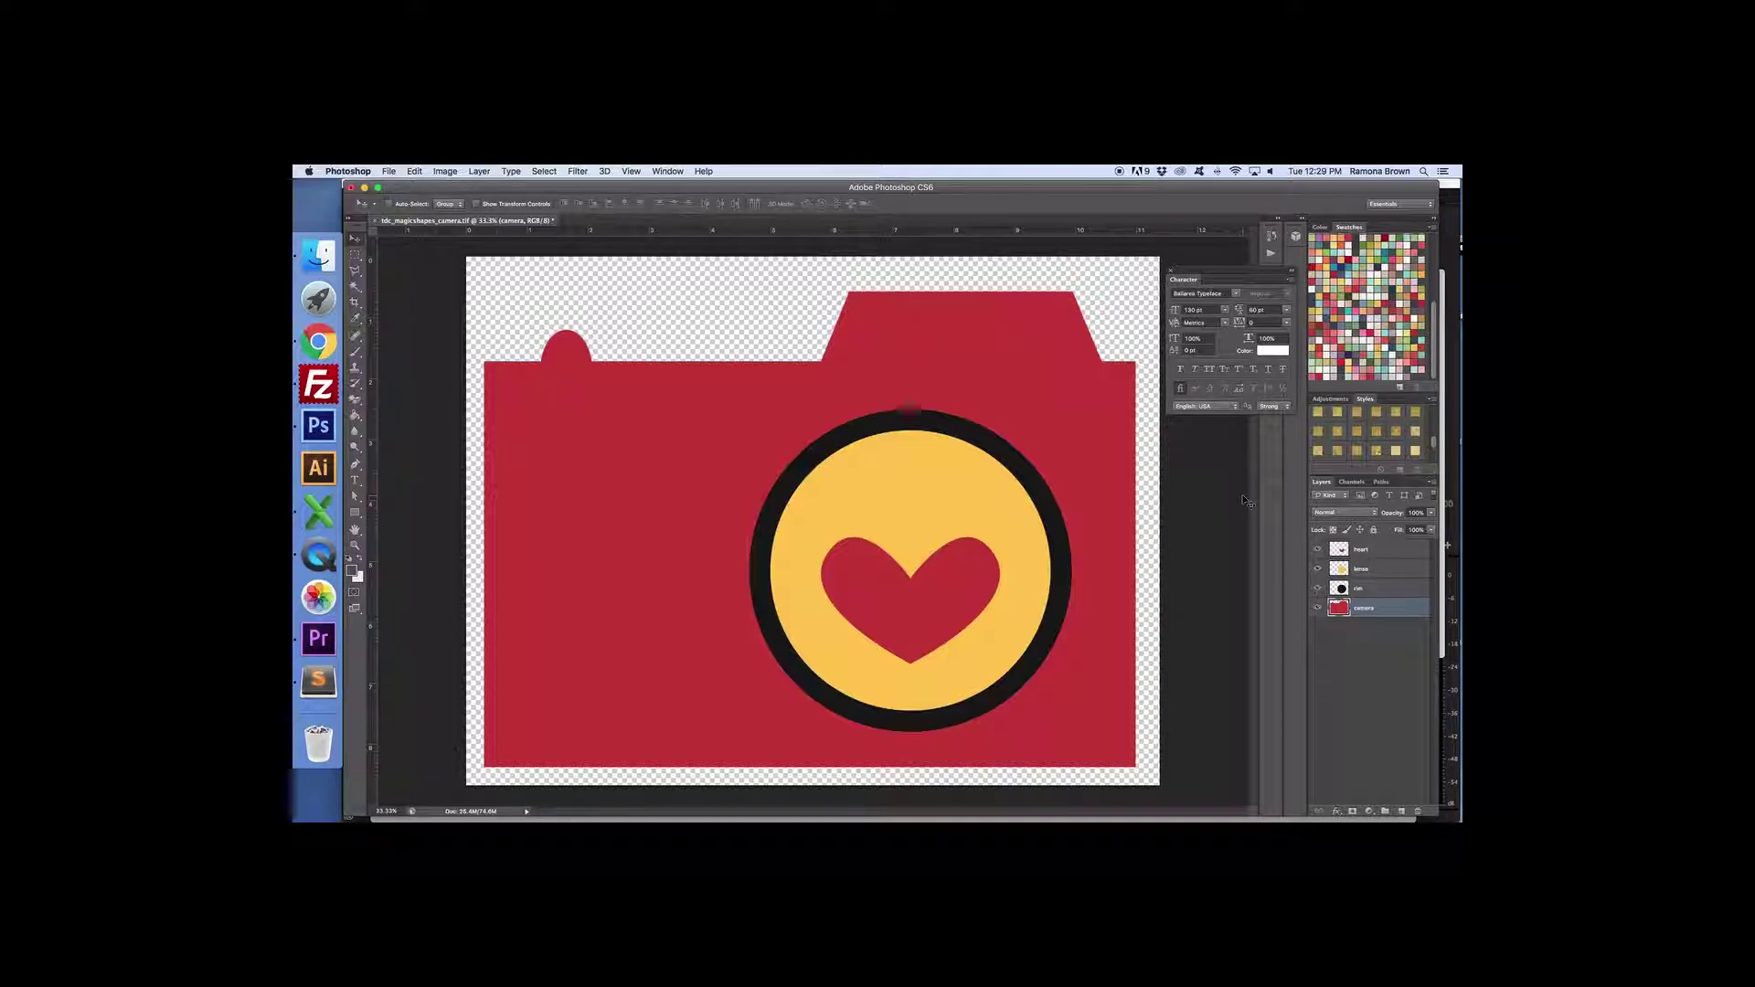
pyautogui.moveTo(1440, 443); pyautogui.dragTo(1439, 423)
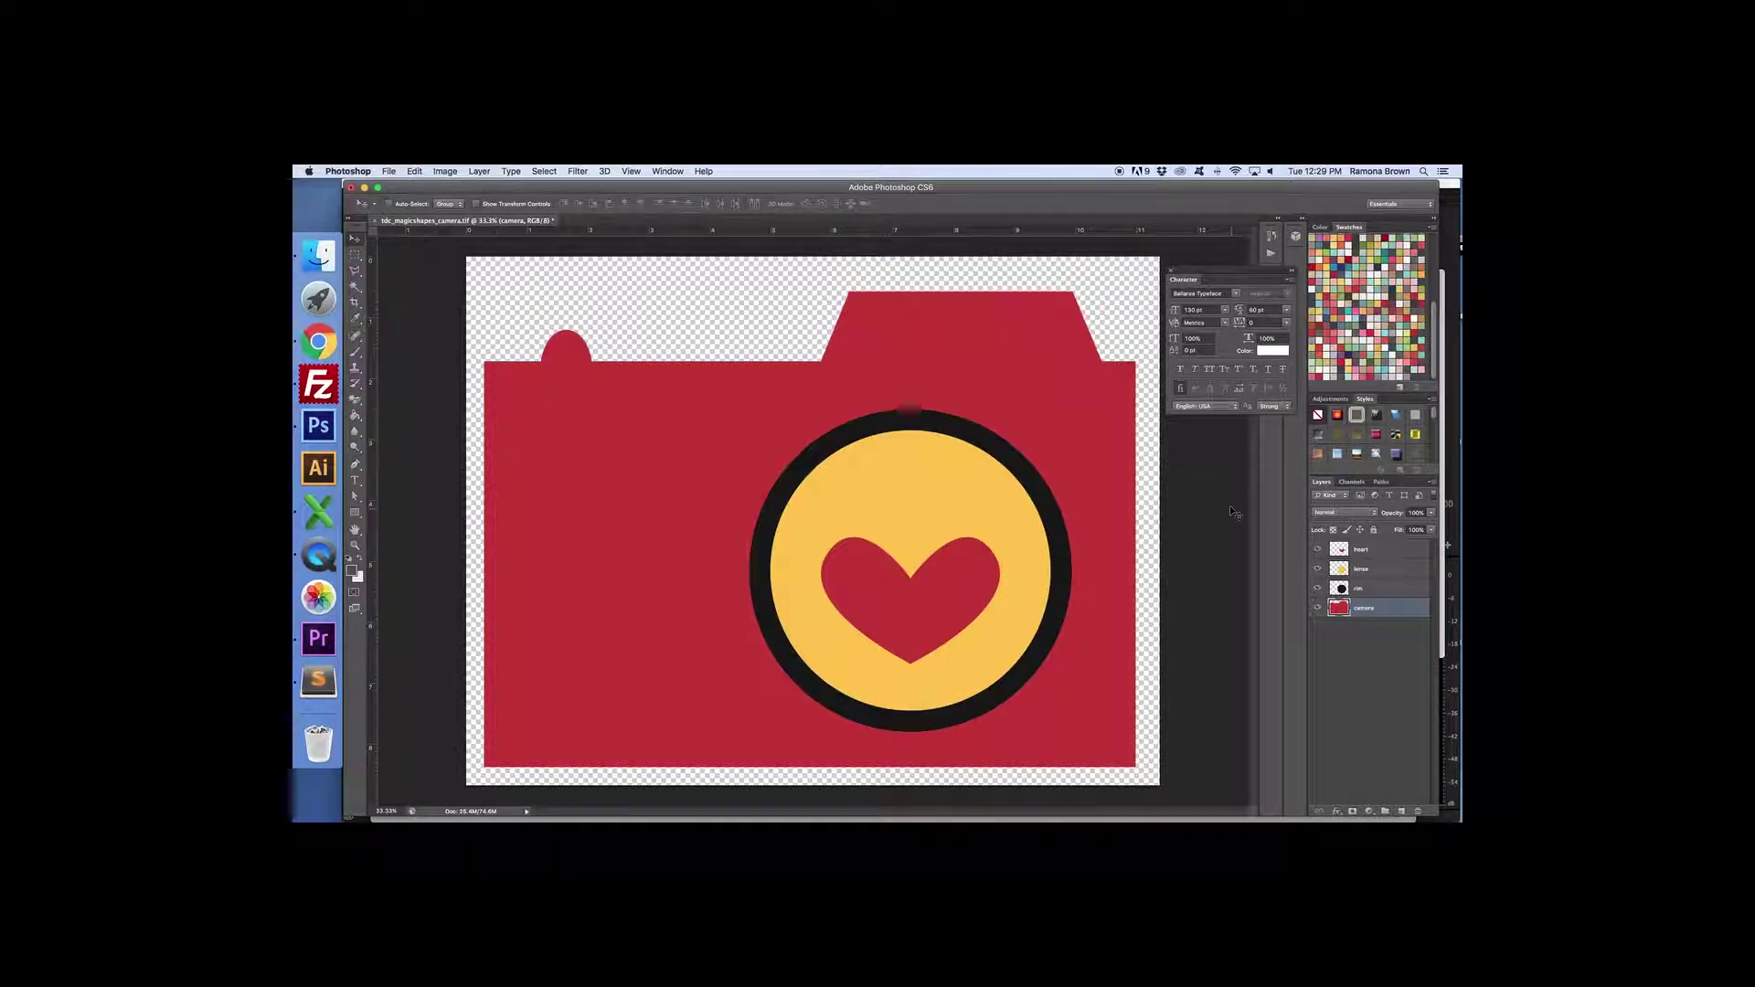
pyautogui.moveTo(1213, 276); pyautogui.dragTo(1172, 247)
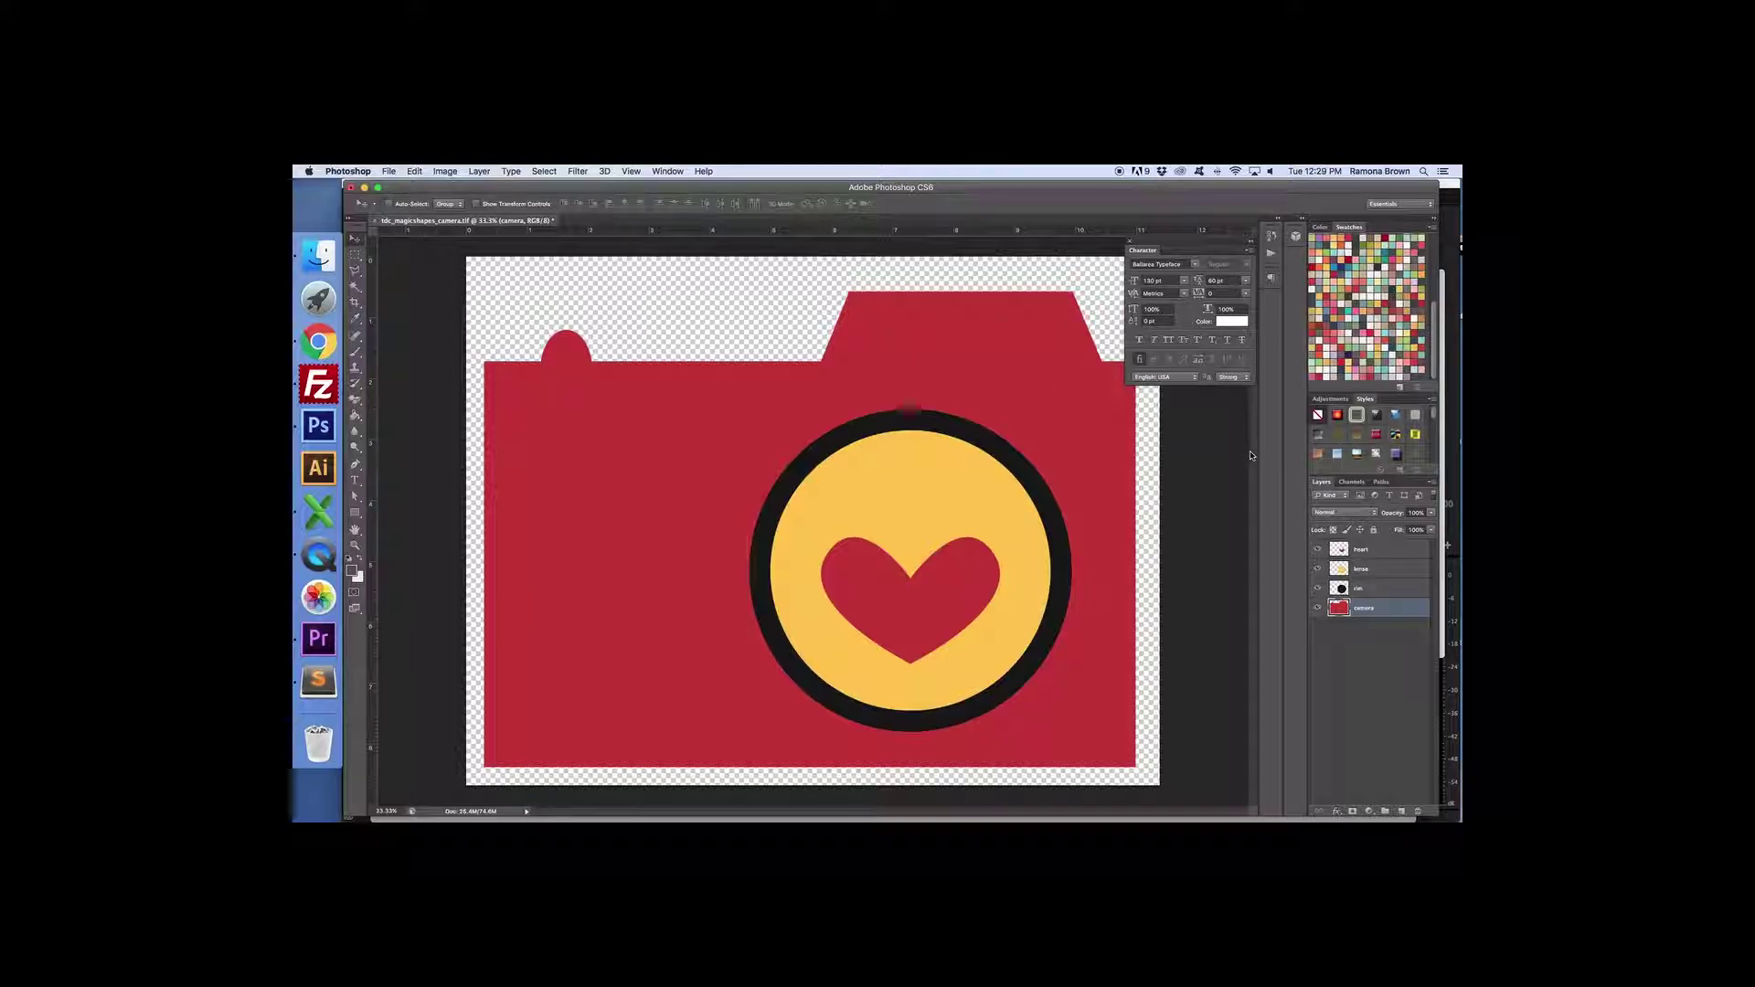
pyautogui.click(387, 172)
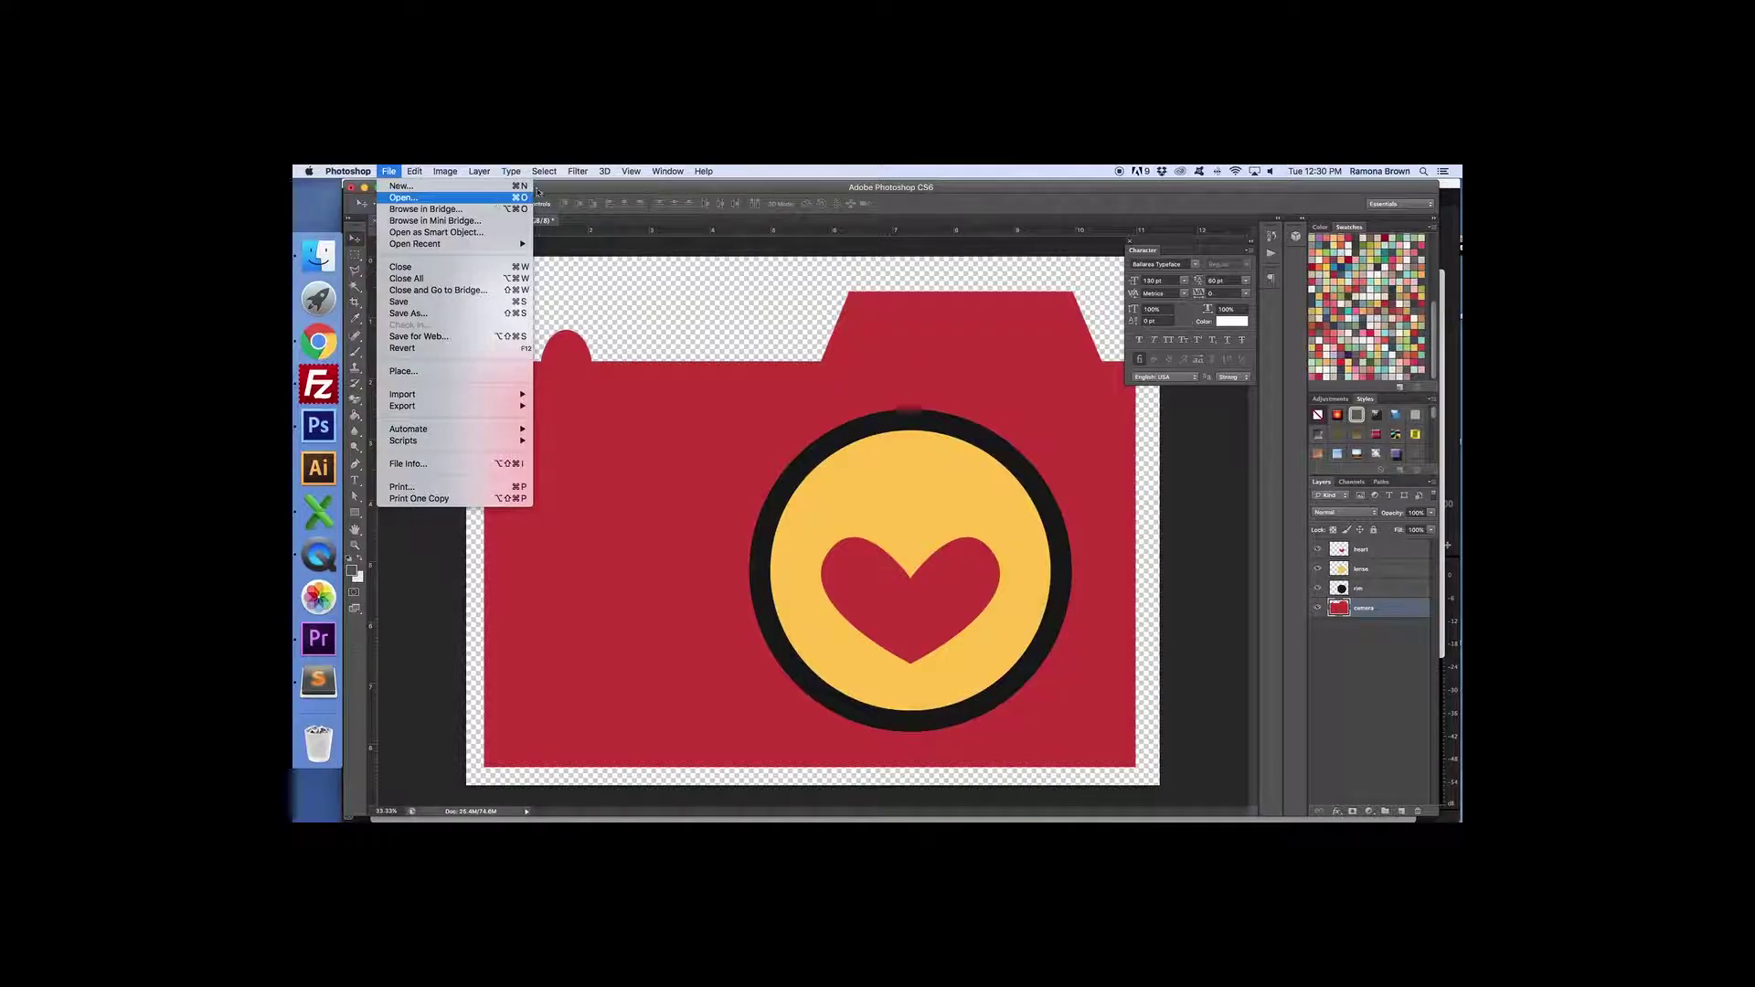
pyautogui.click(517, 196)
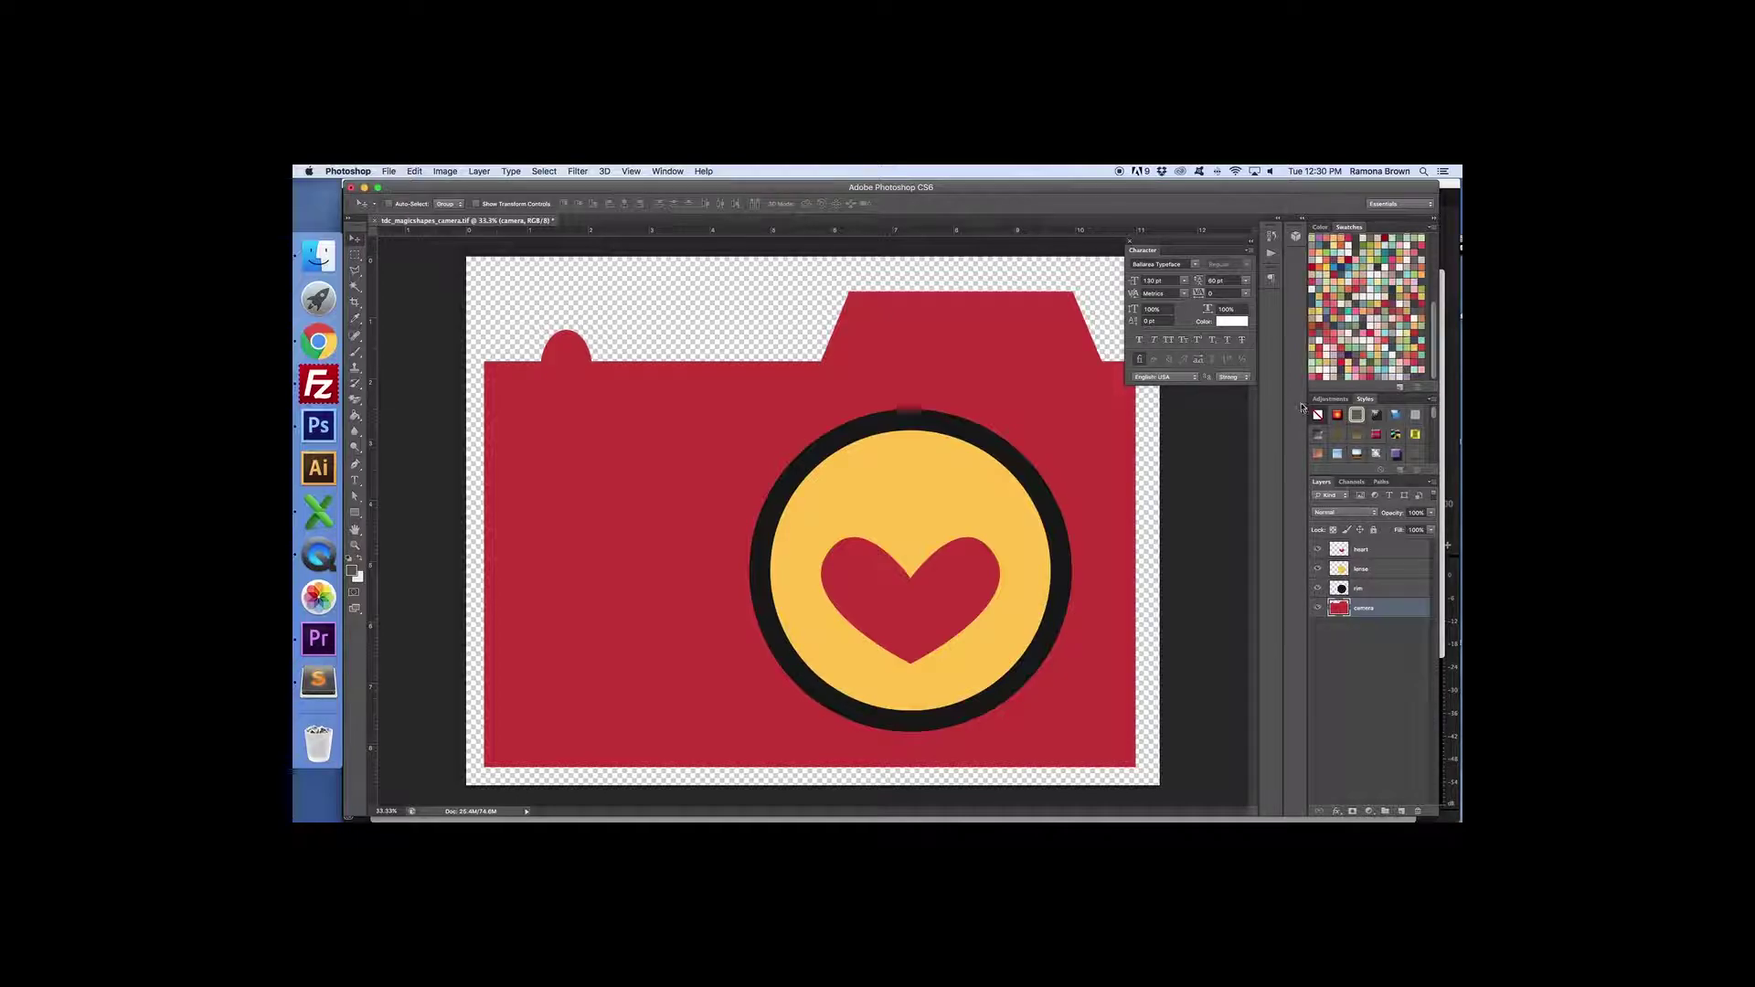
pyautogui.doubleClick(1408, 608)
pyautogui.click(977, 641)
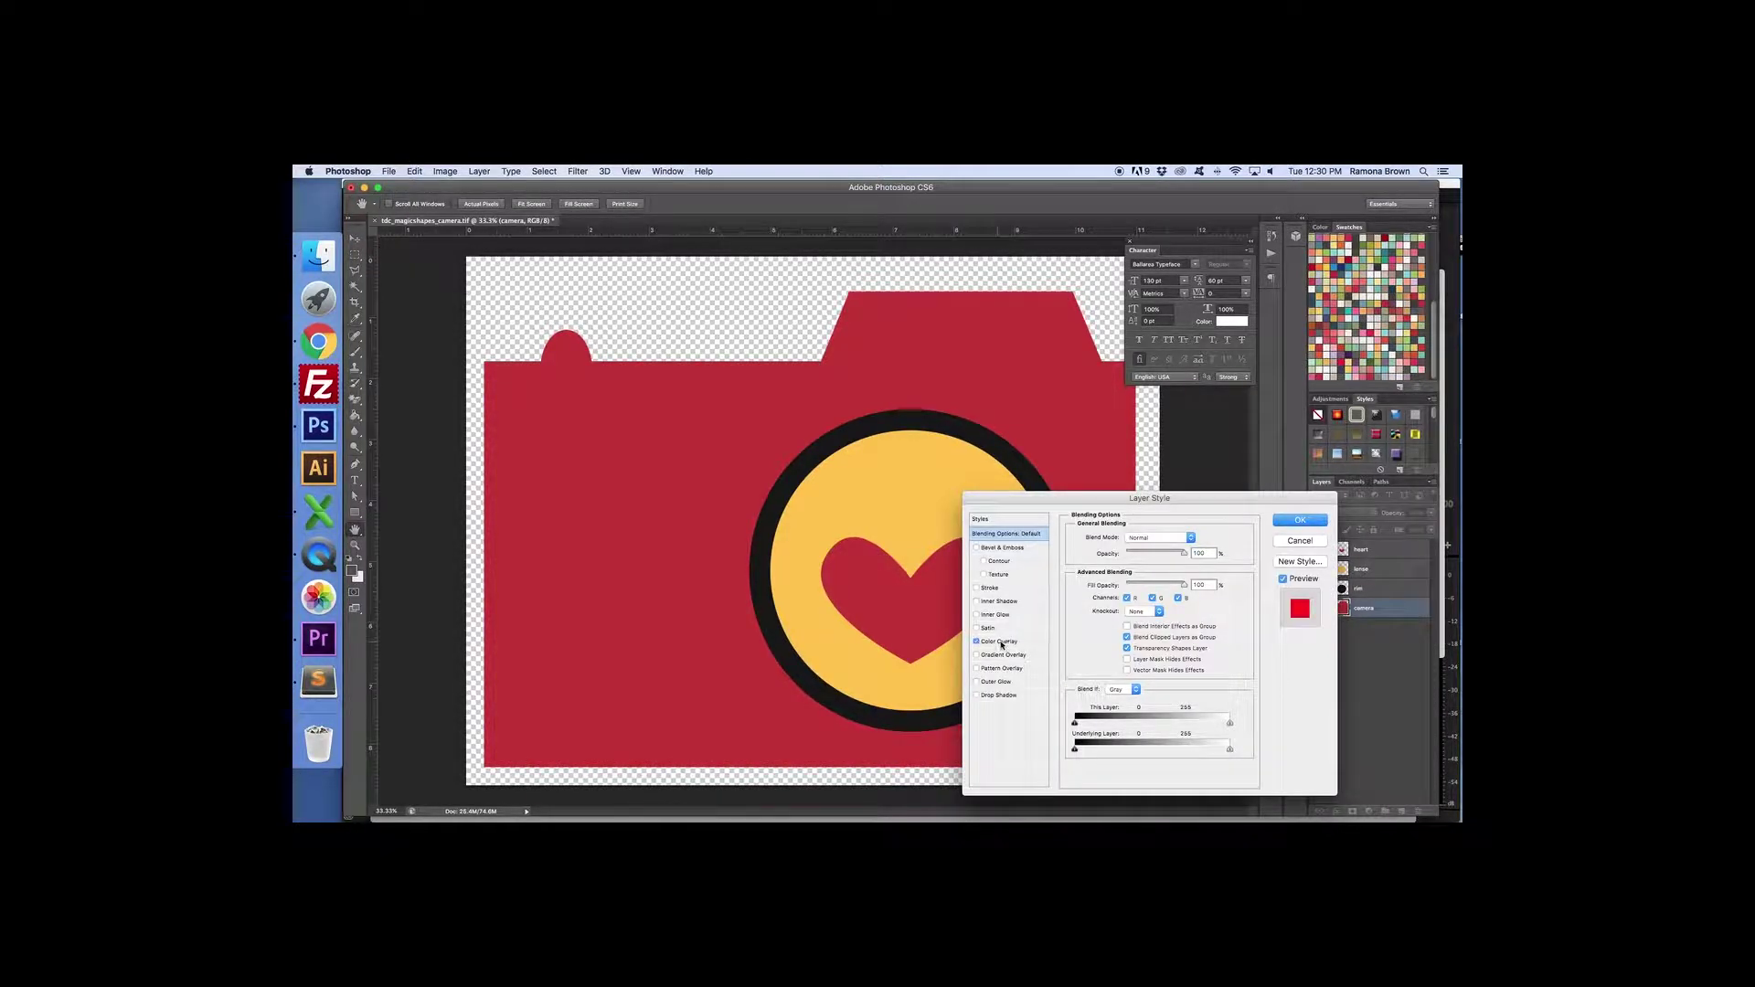
pyautogui.click(1300, 541)
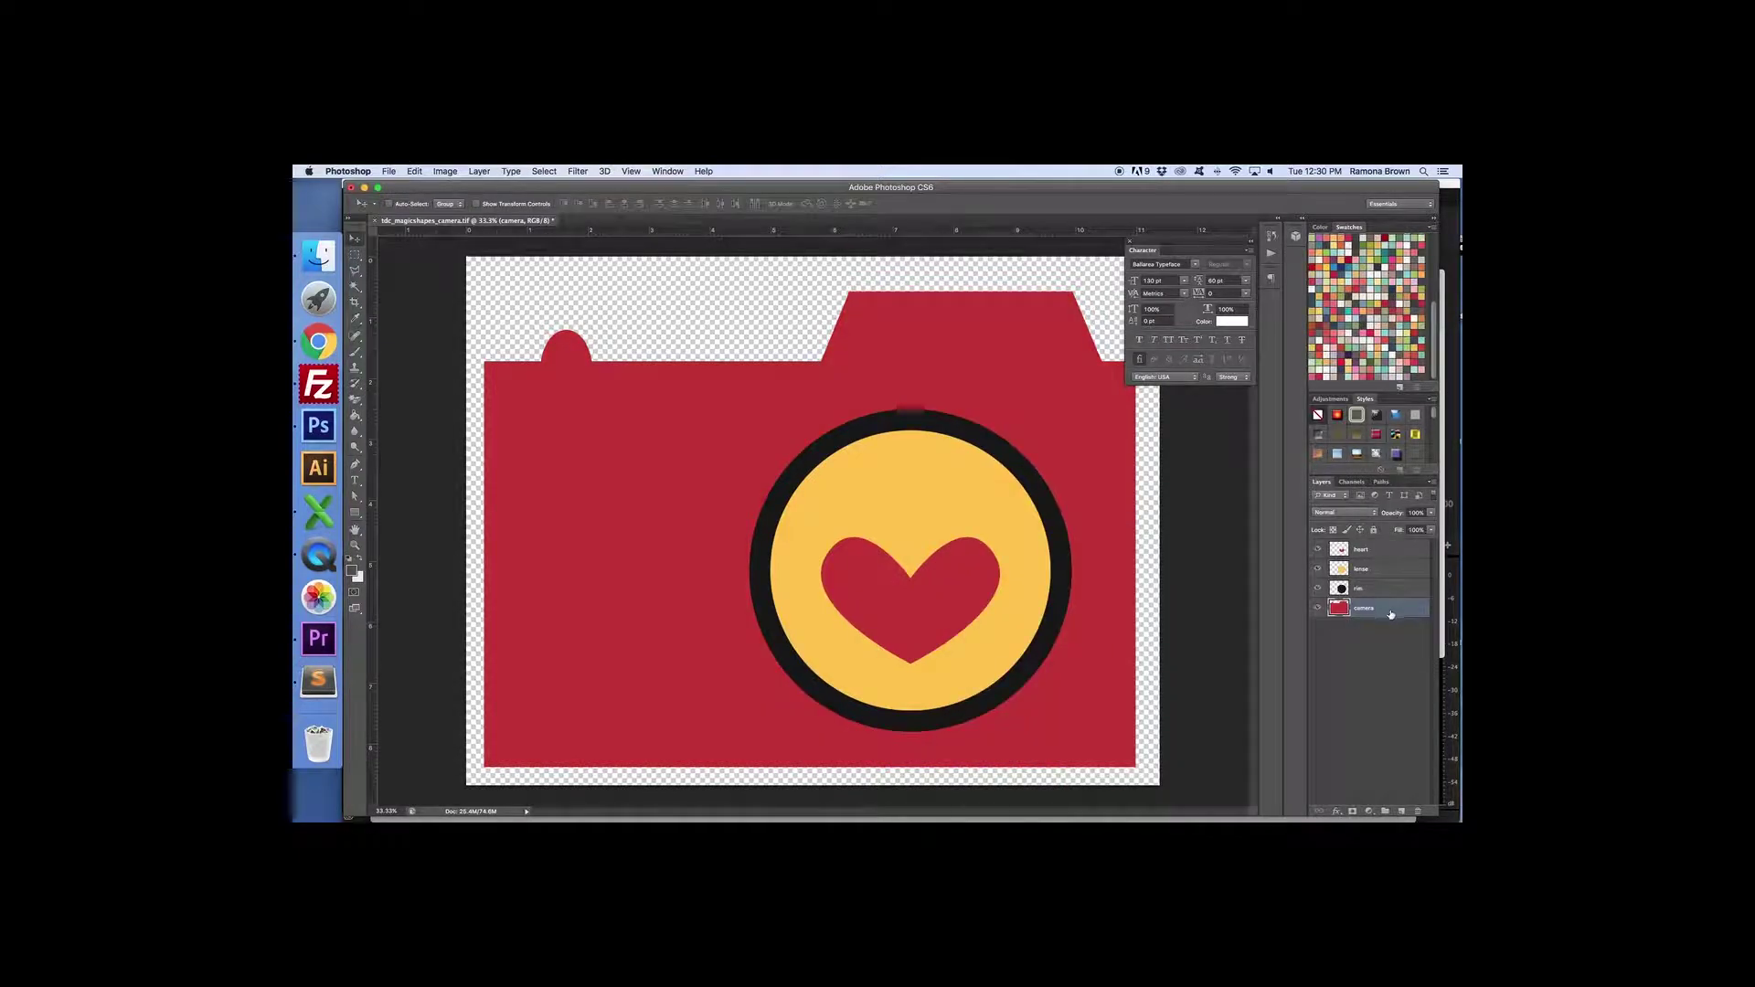
# Step: Apply a Color Overlay to the camera layer using the beige swatch d1b9a7
pyautogui.doubleClick(1395, 613)
pyautogui.moveTo(1112, 512); pyautogui.dragTo(1099, 472)
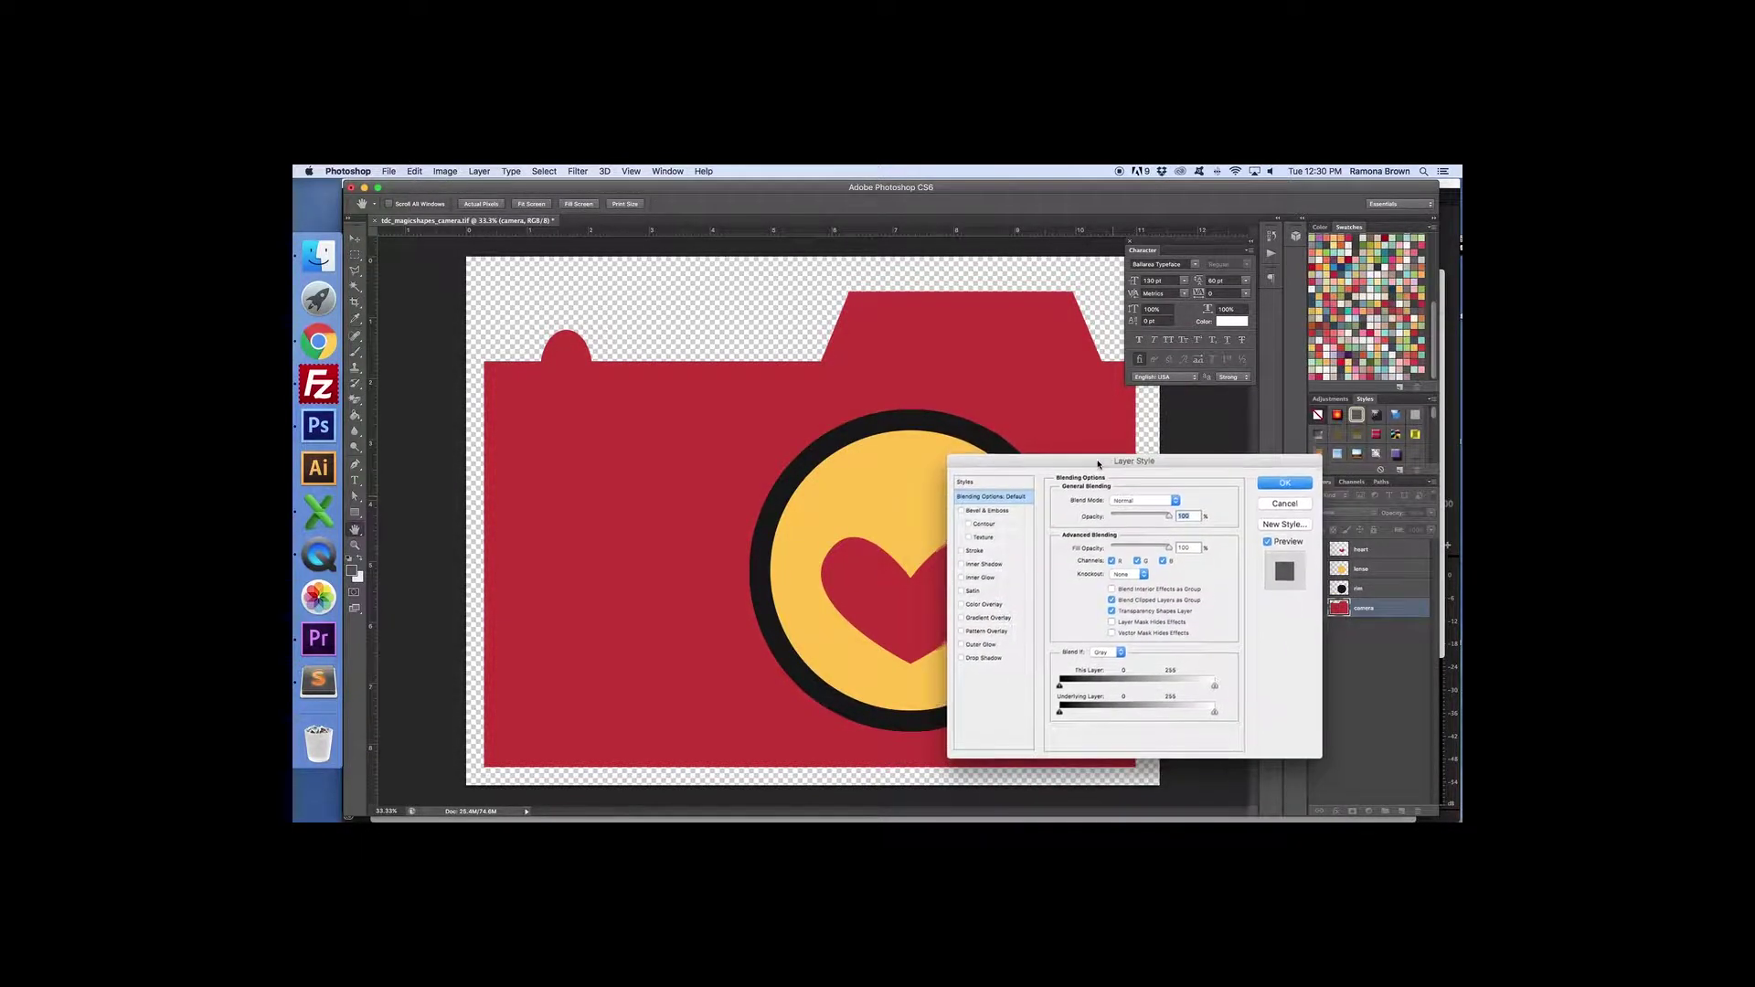
pyautogui.click(963, 603)
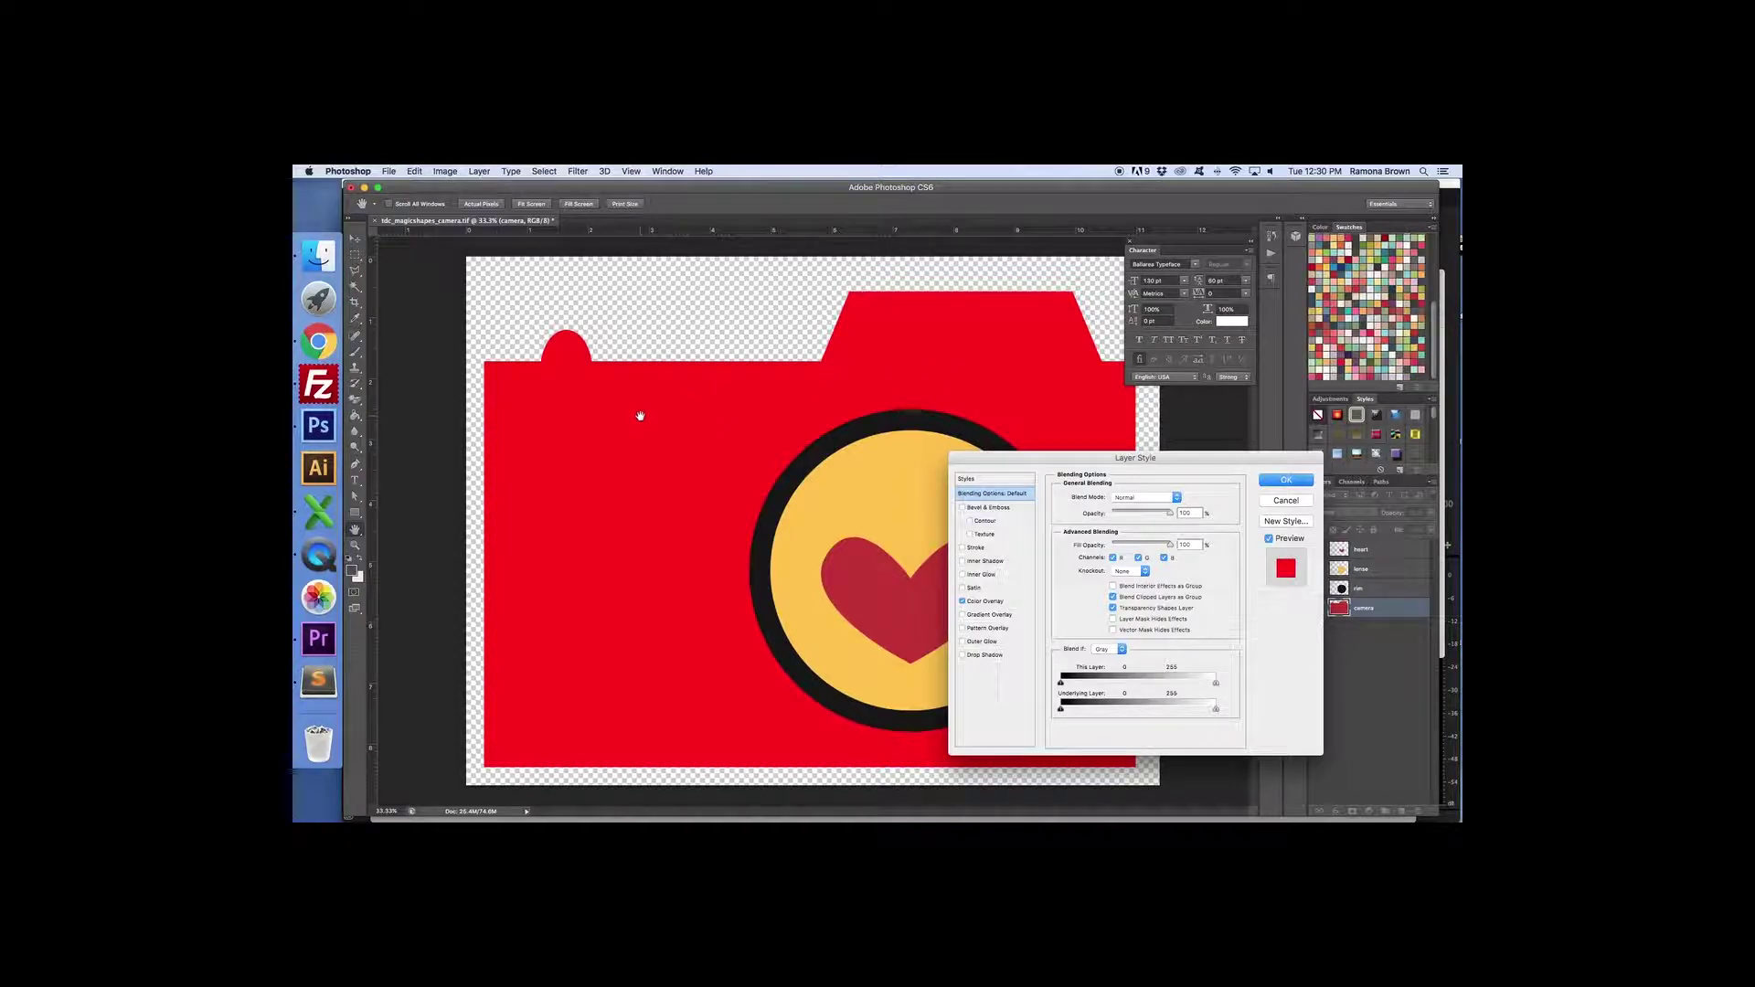
pyautogui.click(1012, 606)
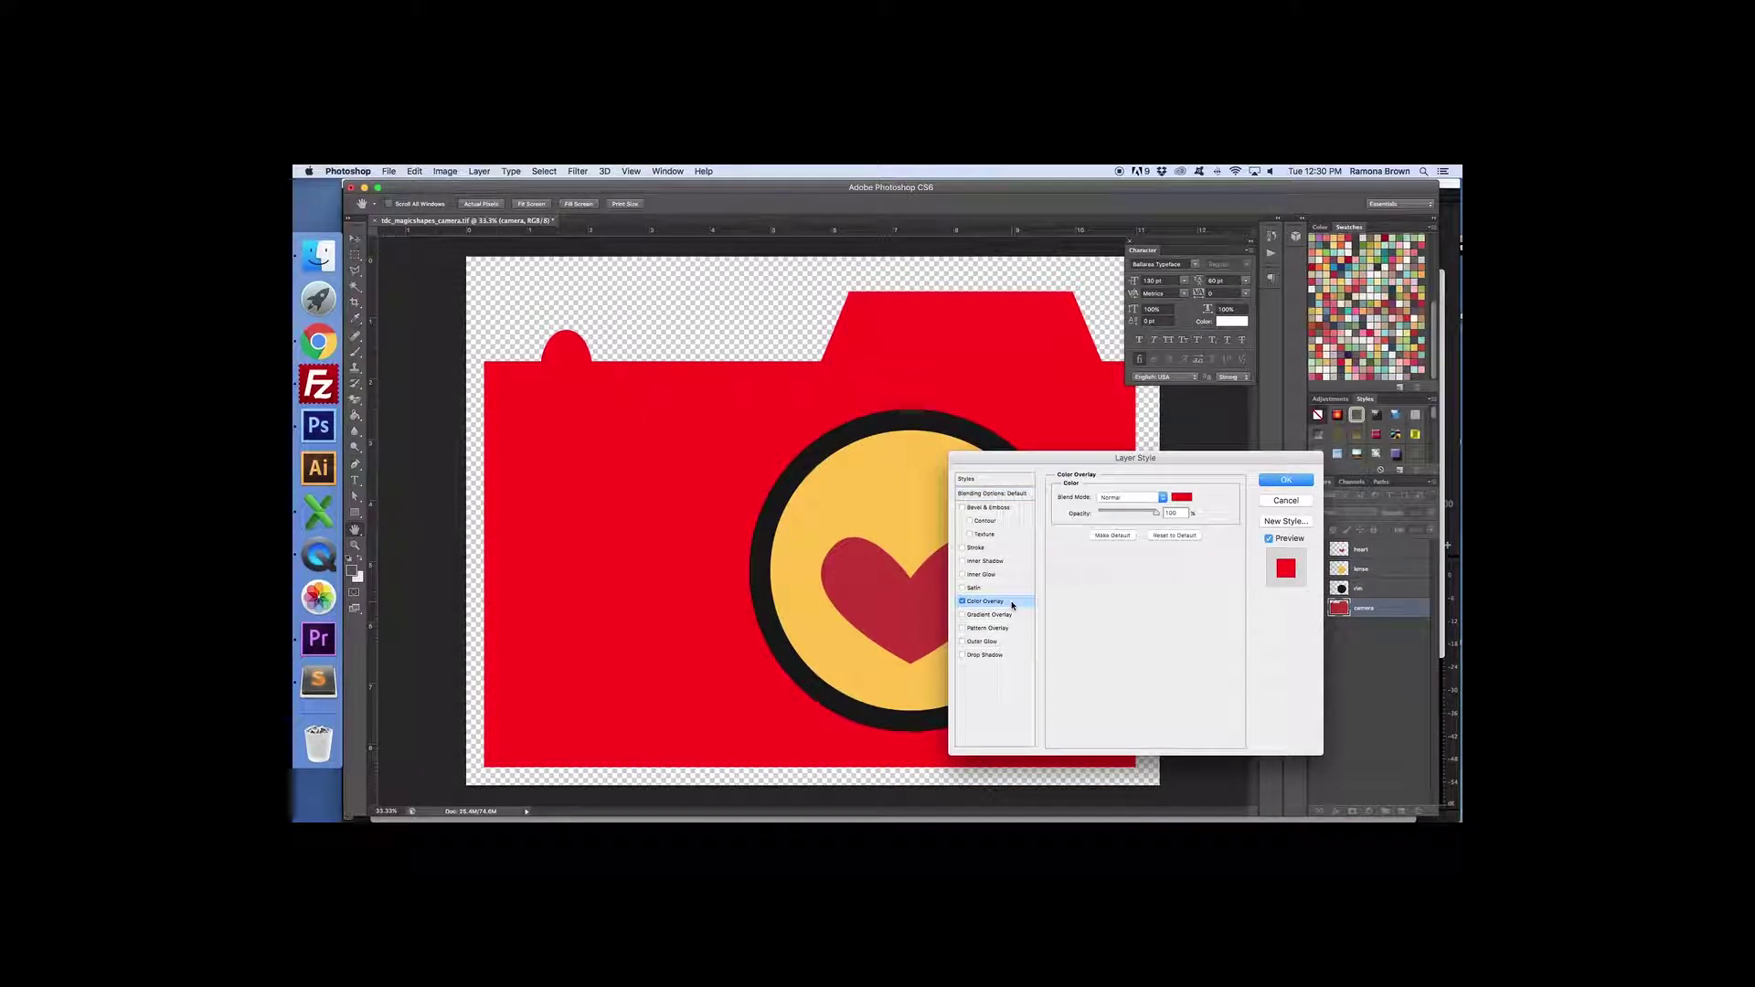
pyautogui.click(1182, 498)
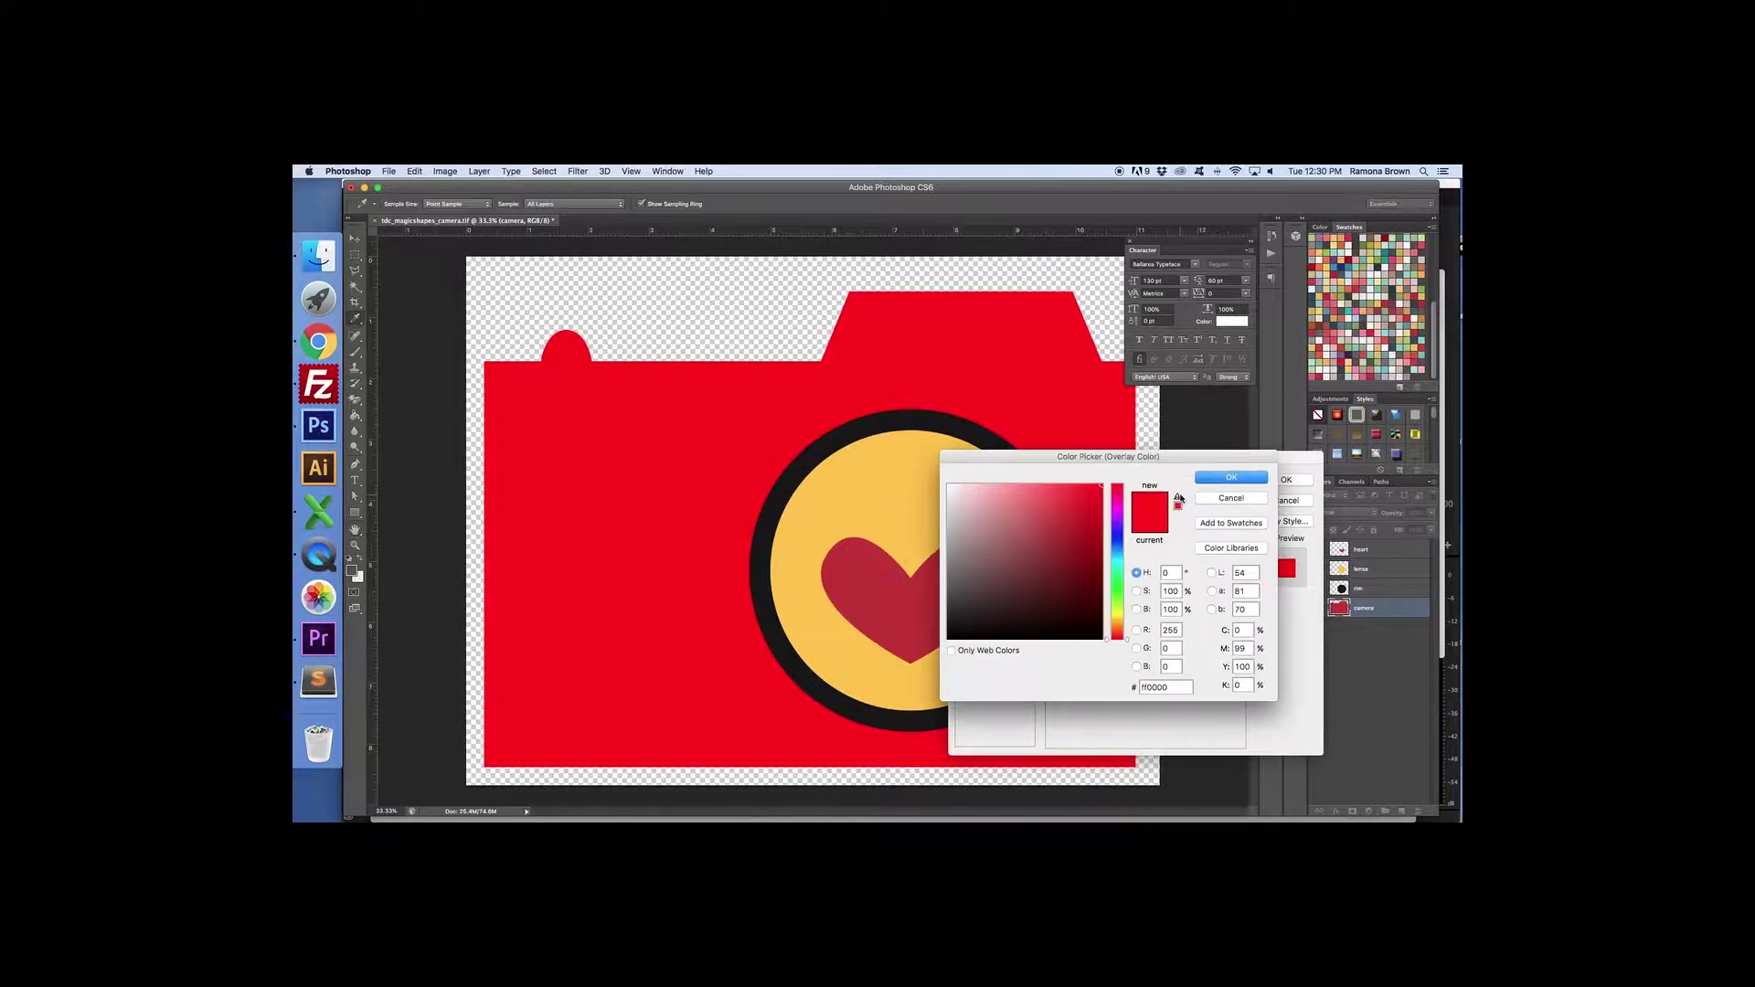
pyautogui.click(1334, 377)
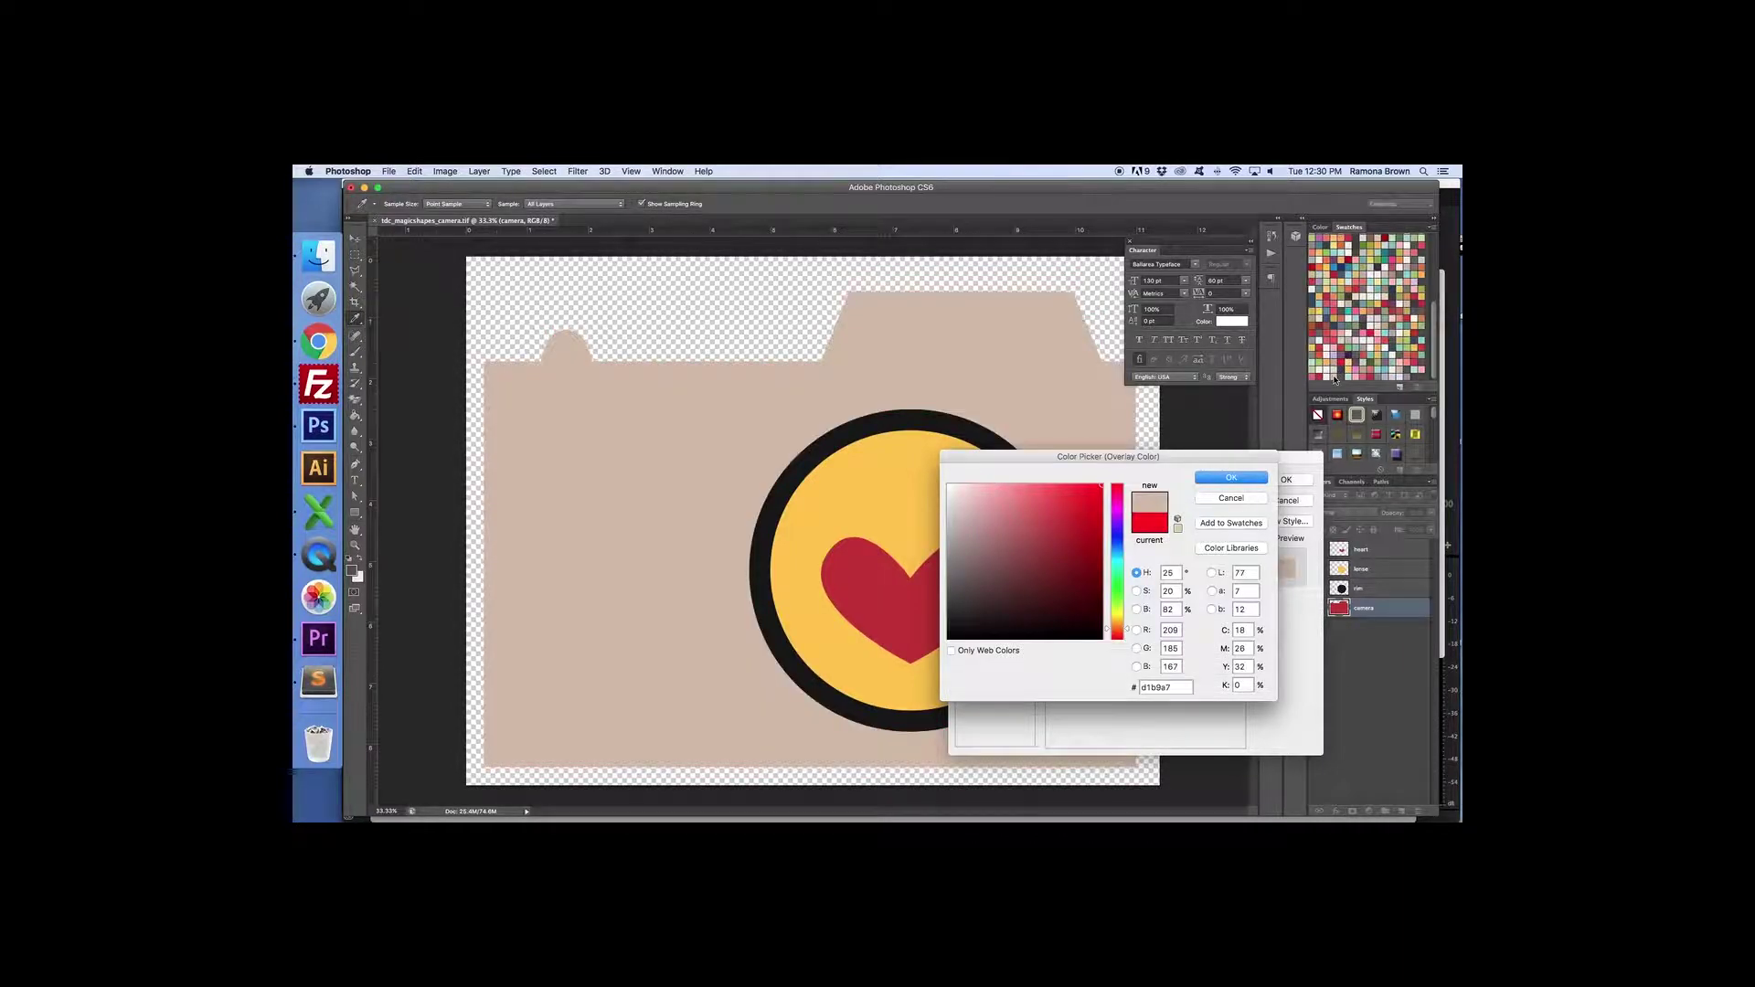
pyautogui.click(1215, 478)
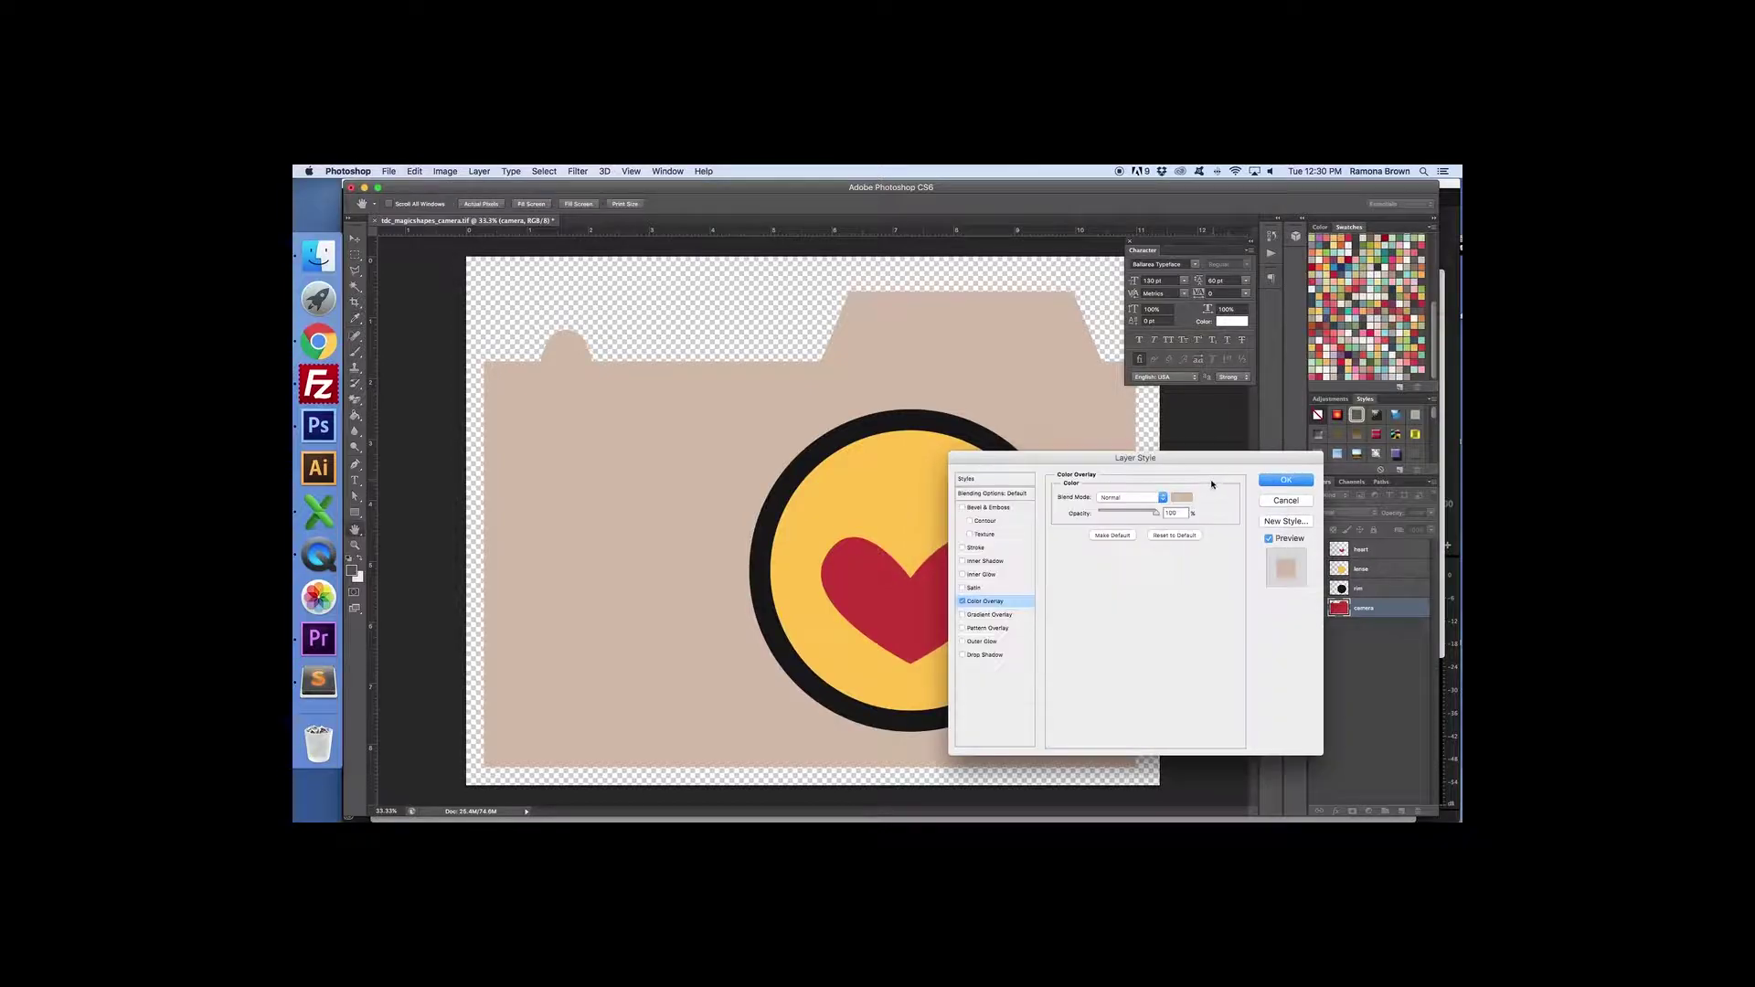
pyautogui.click(1286, 481)
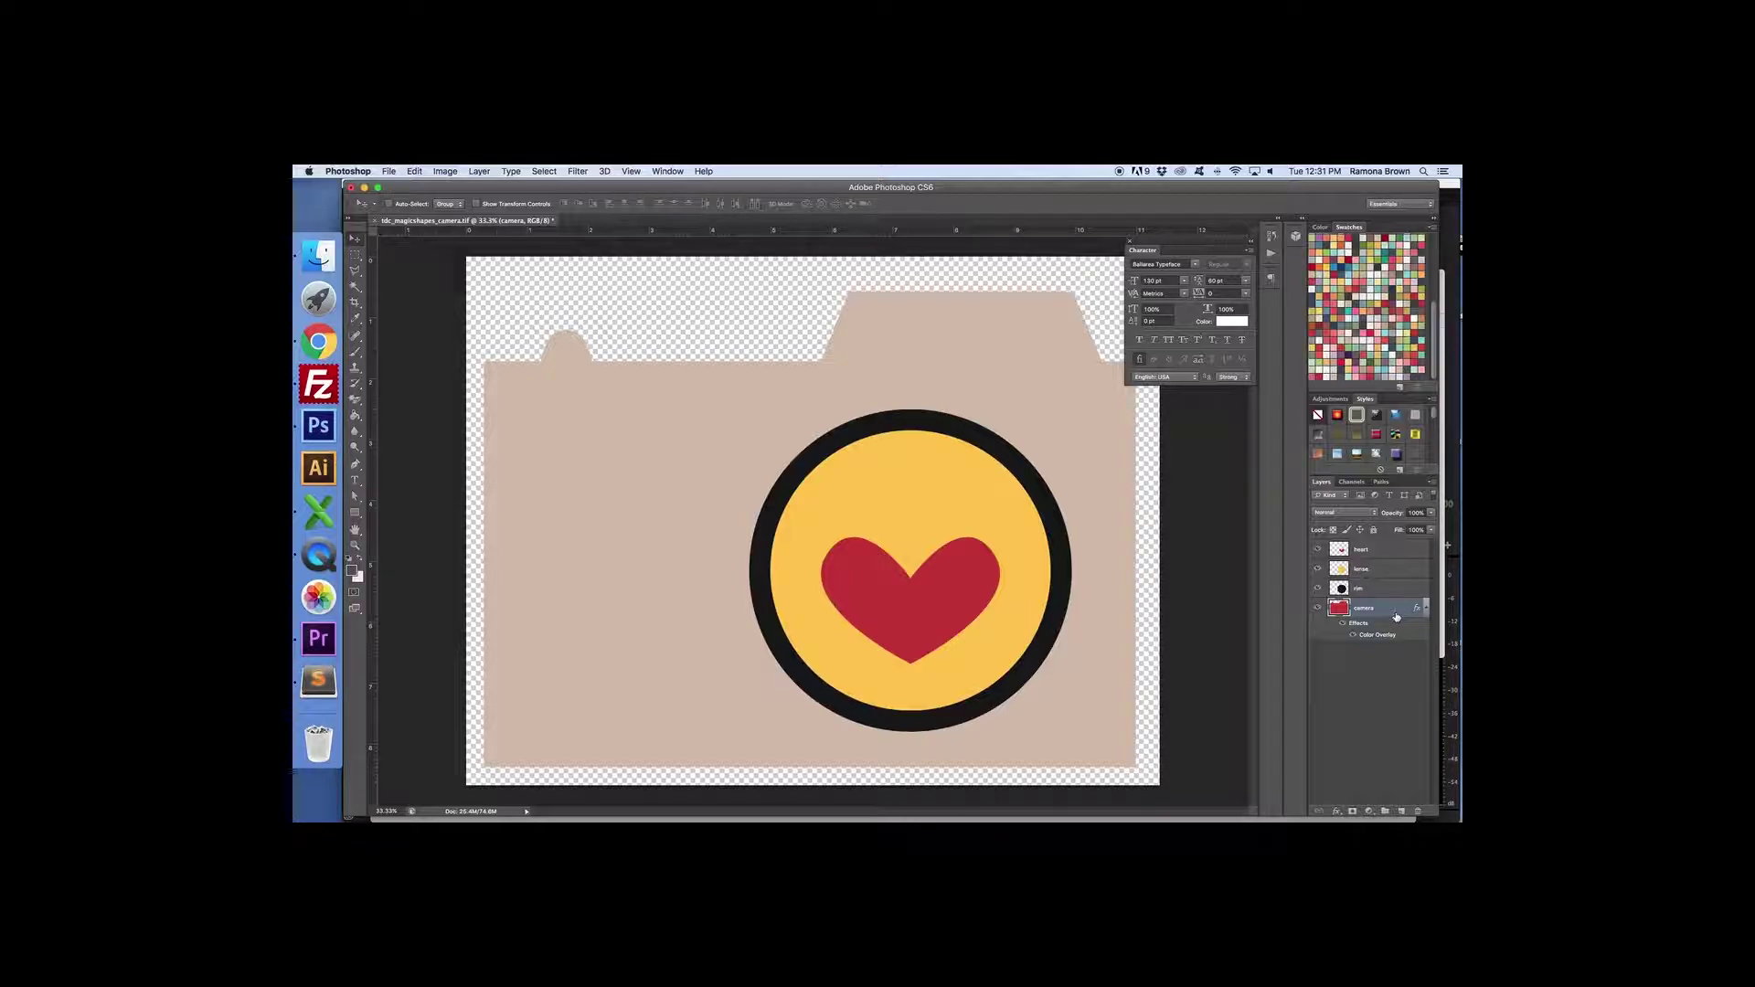
# Step: Create a blank layer above the camera layer and merge the two so the overlay colour becomes permanent
pyautogui.click(1401, 813)
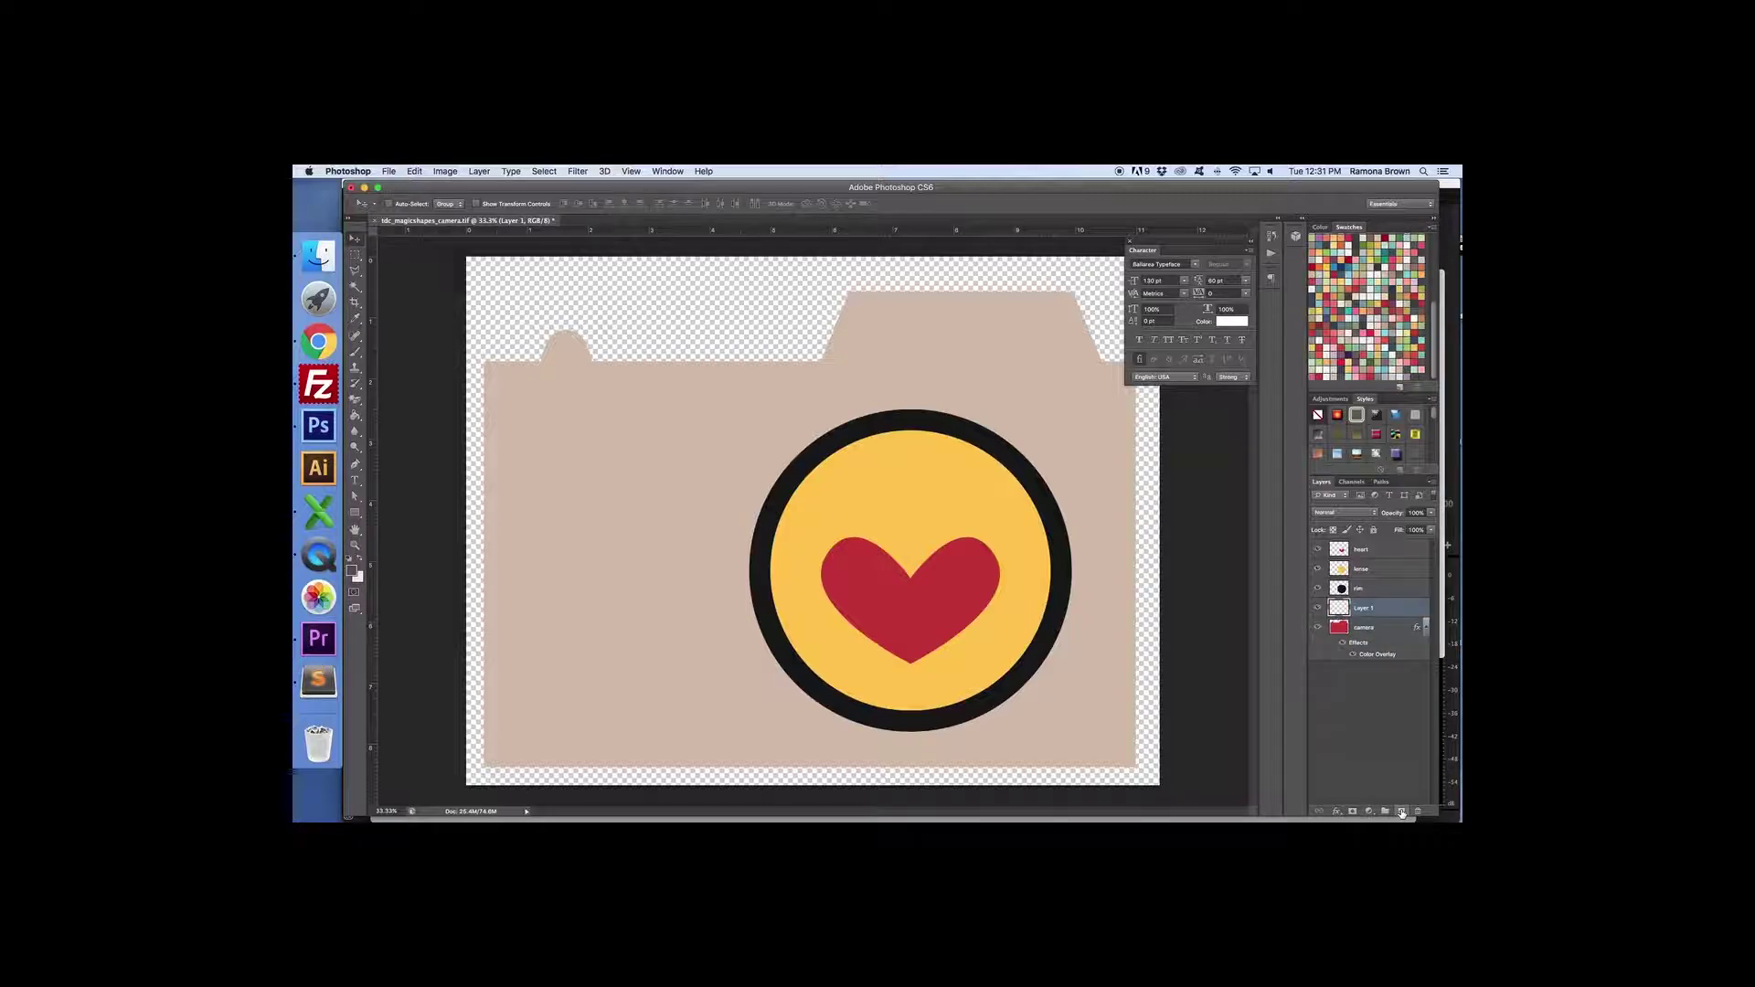
pyautogui.rightClick(1386, 629)
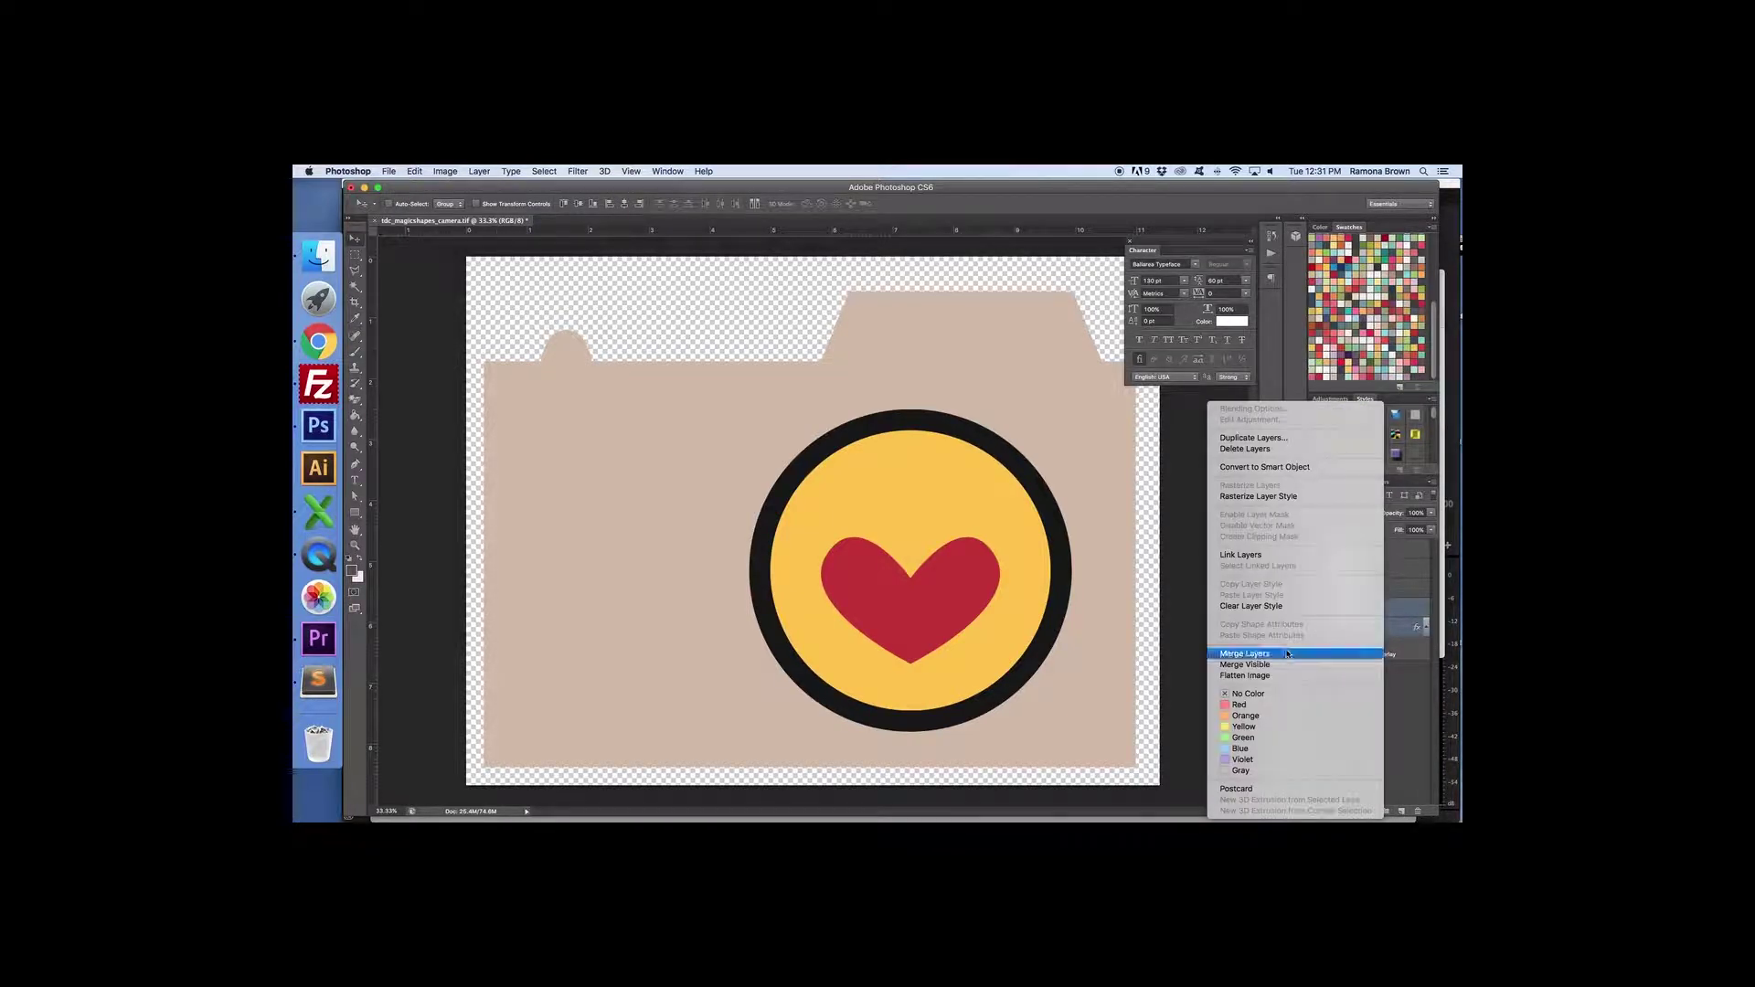
pyautogui.click(1246, 654)
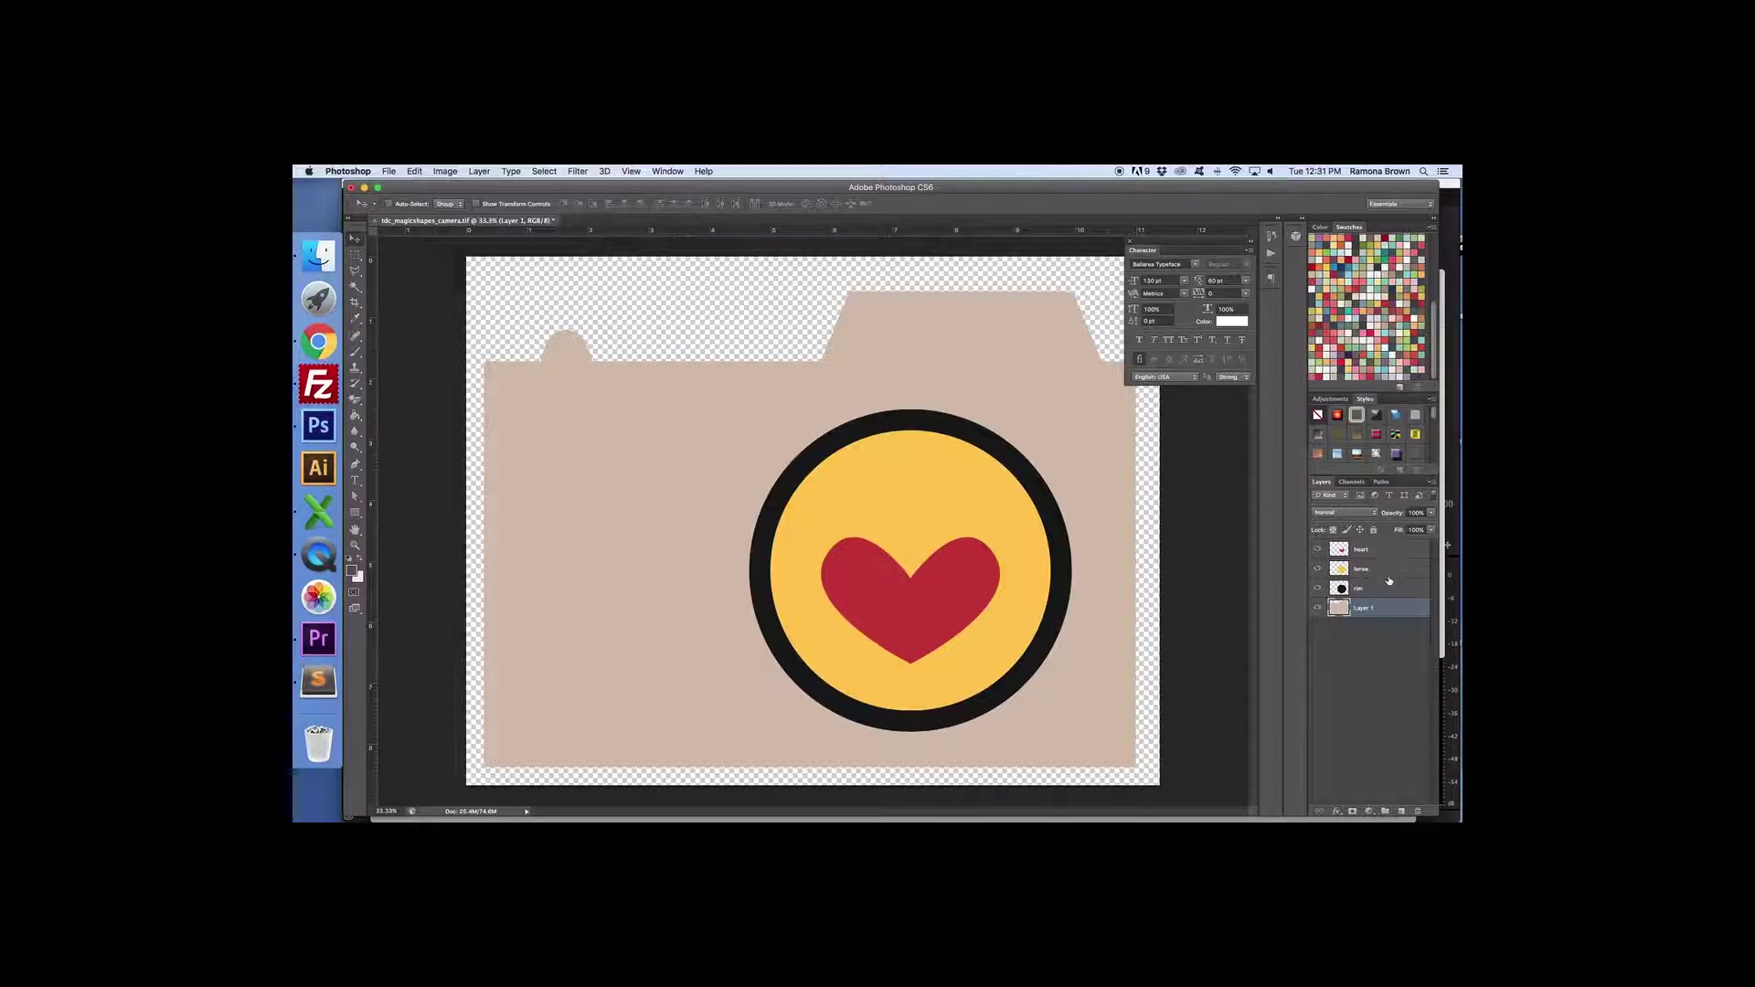
# Step: Apply a dark grey 505154 Color Overlay to the rim layer and merge it with a new blank layer
pyautogui.click(1392, 588)
pyautogui.doubleClick(1394, 590)
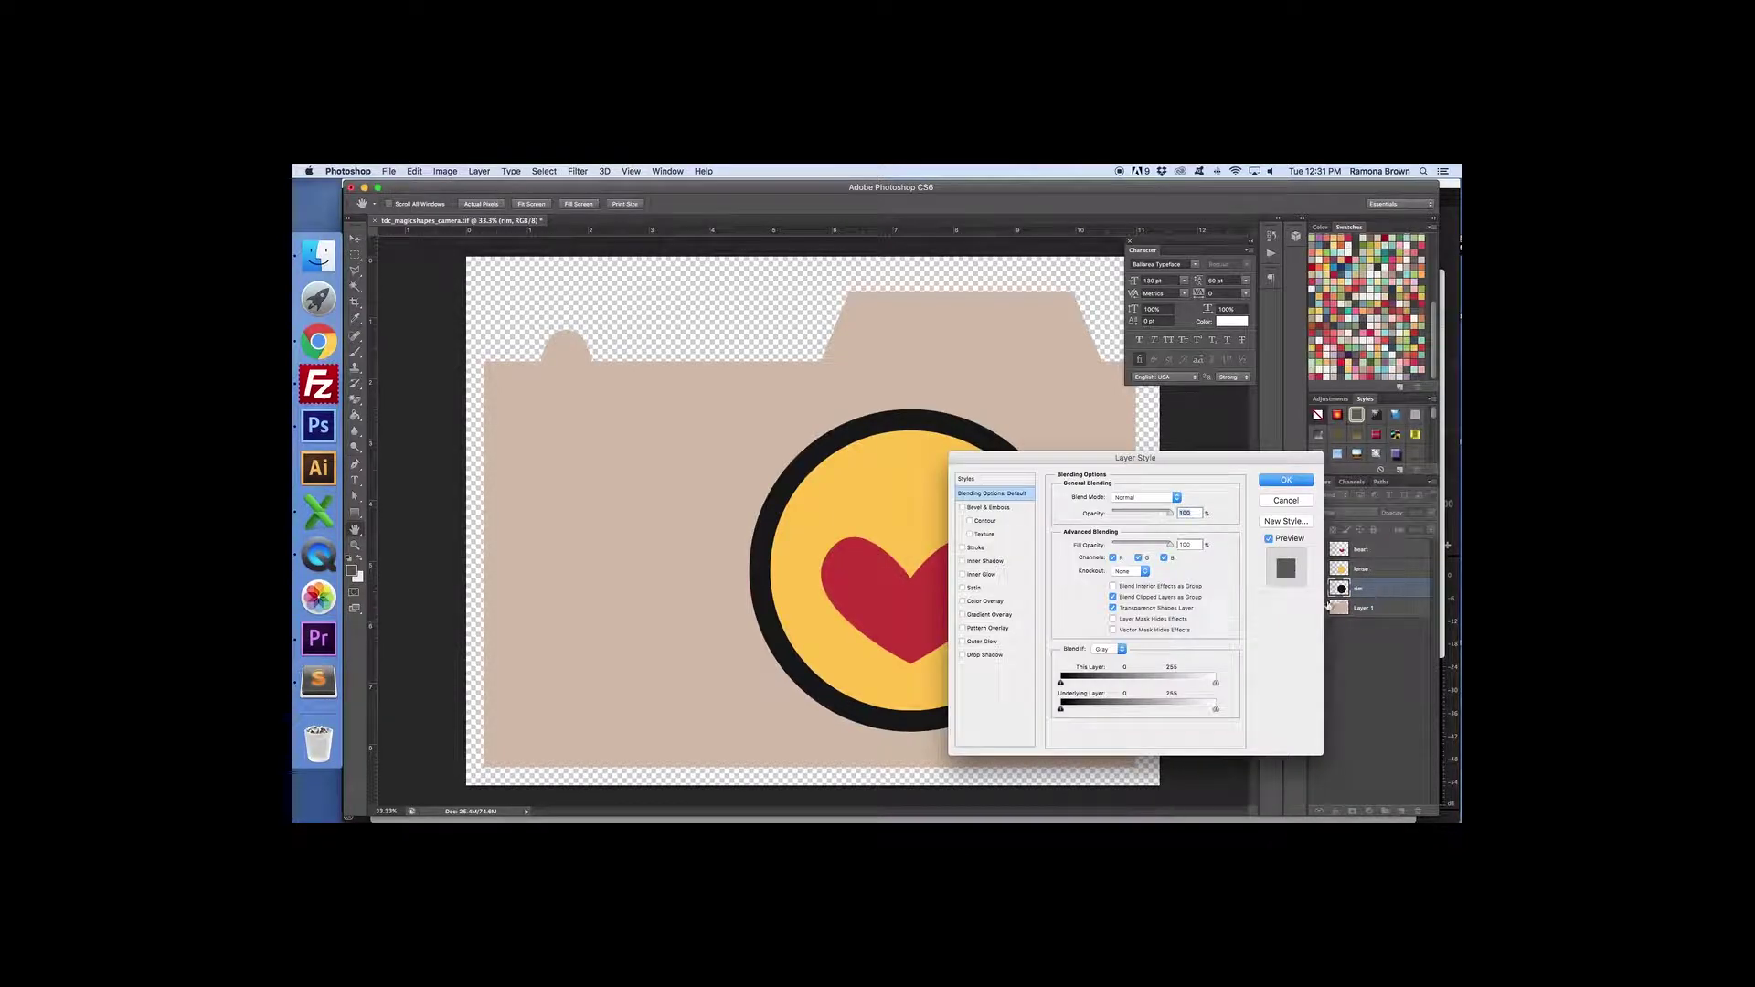
pyautogui.click(962, 602)
pyautogui.click(971, 601)
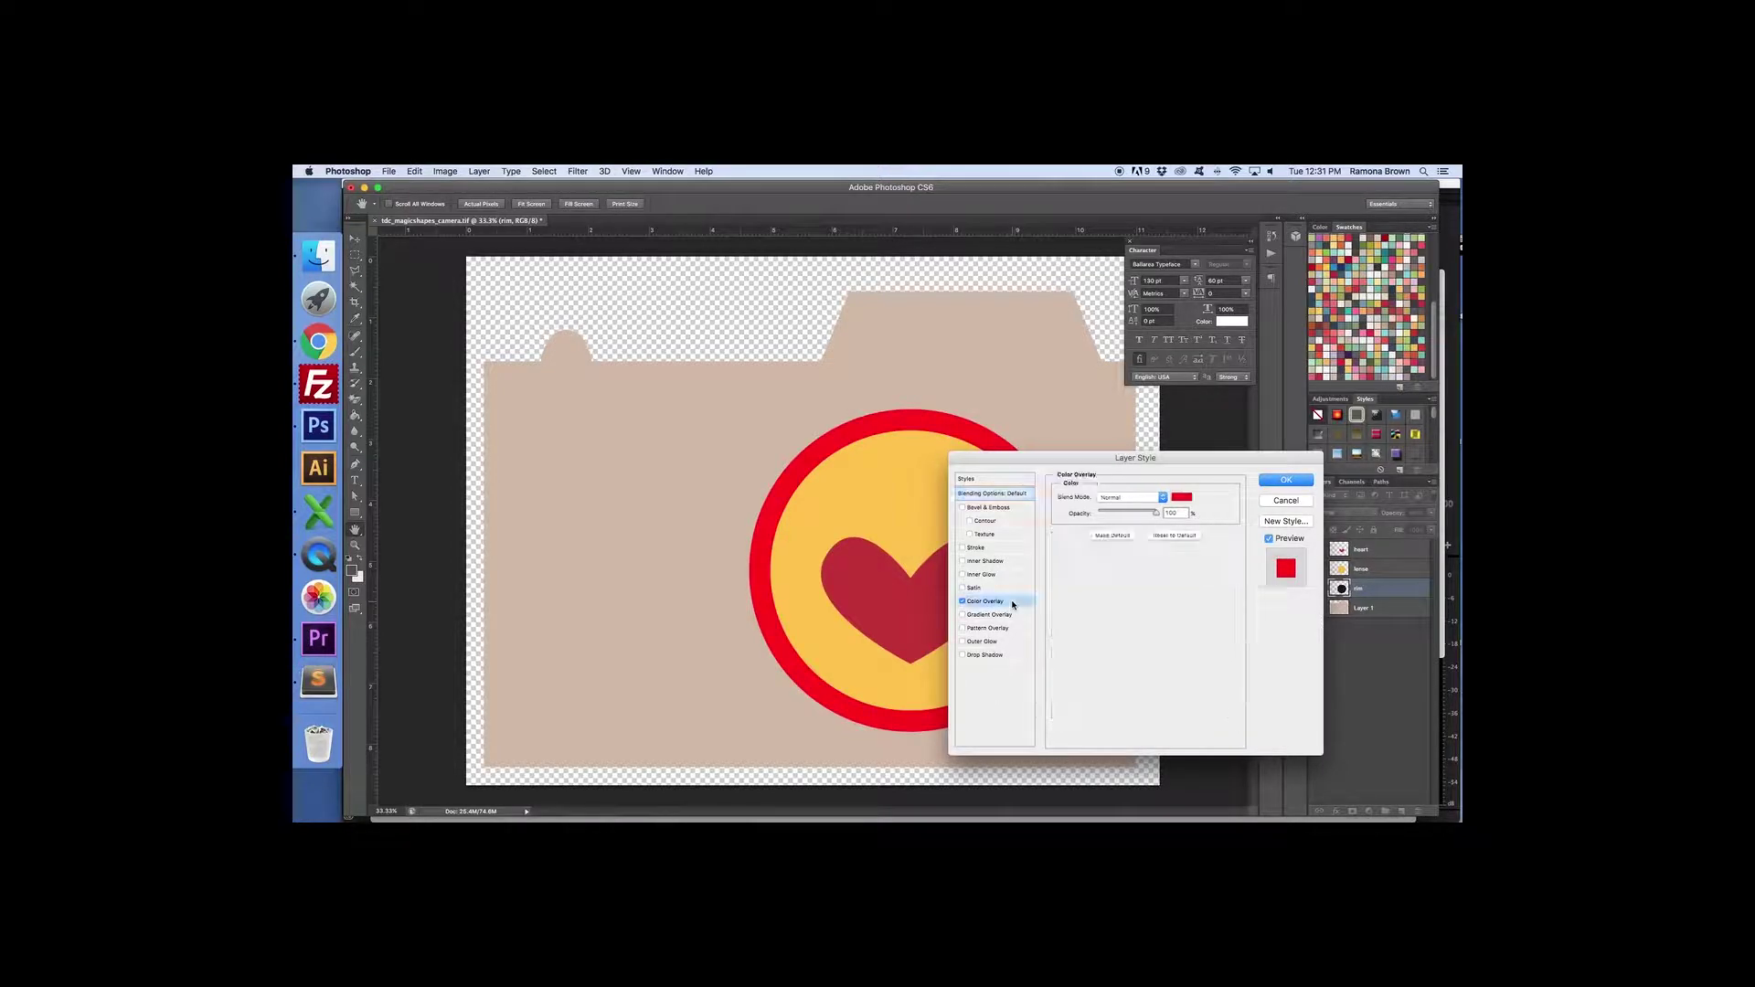
pyautogui.click(1182, 497)
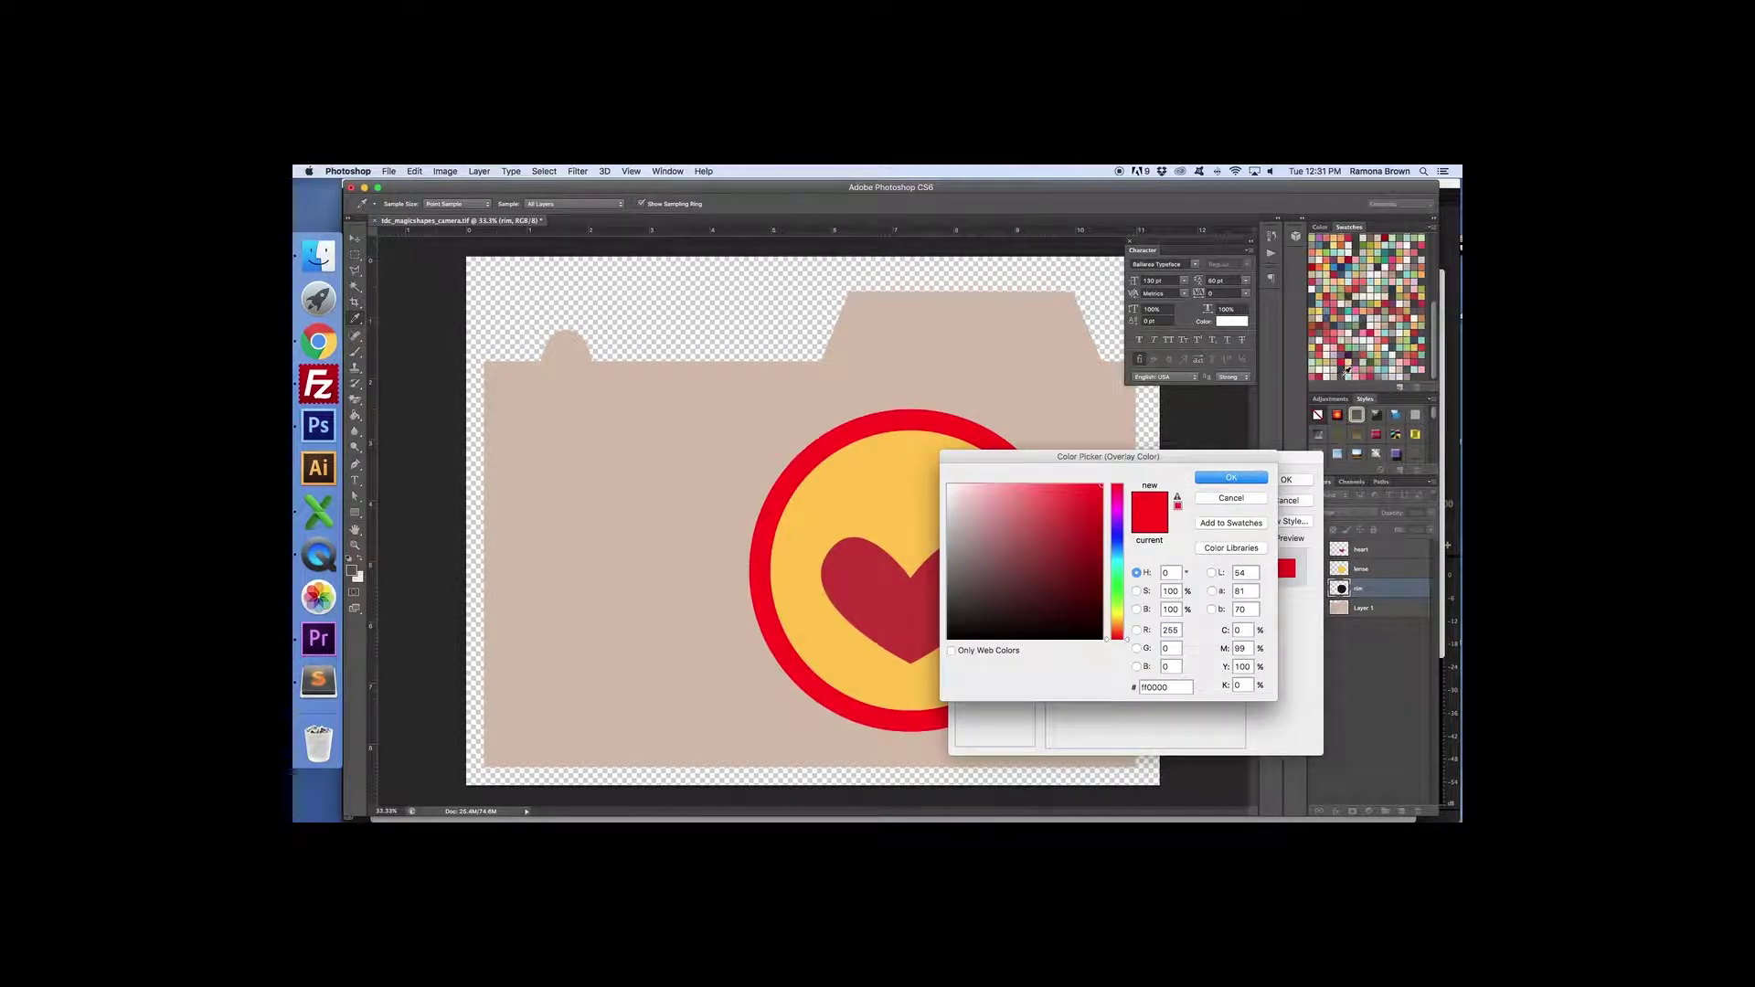
pyautogui.click(1343, 377)
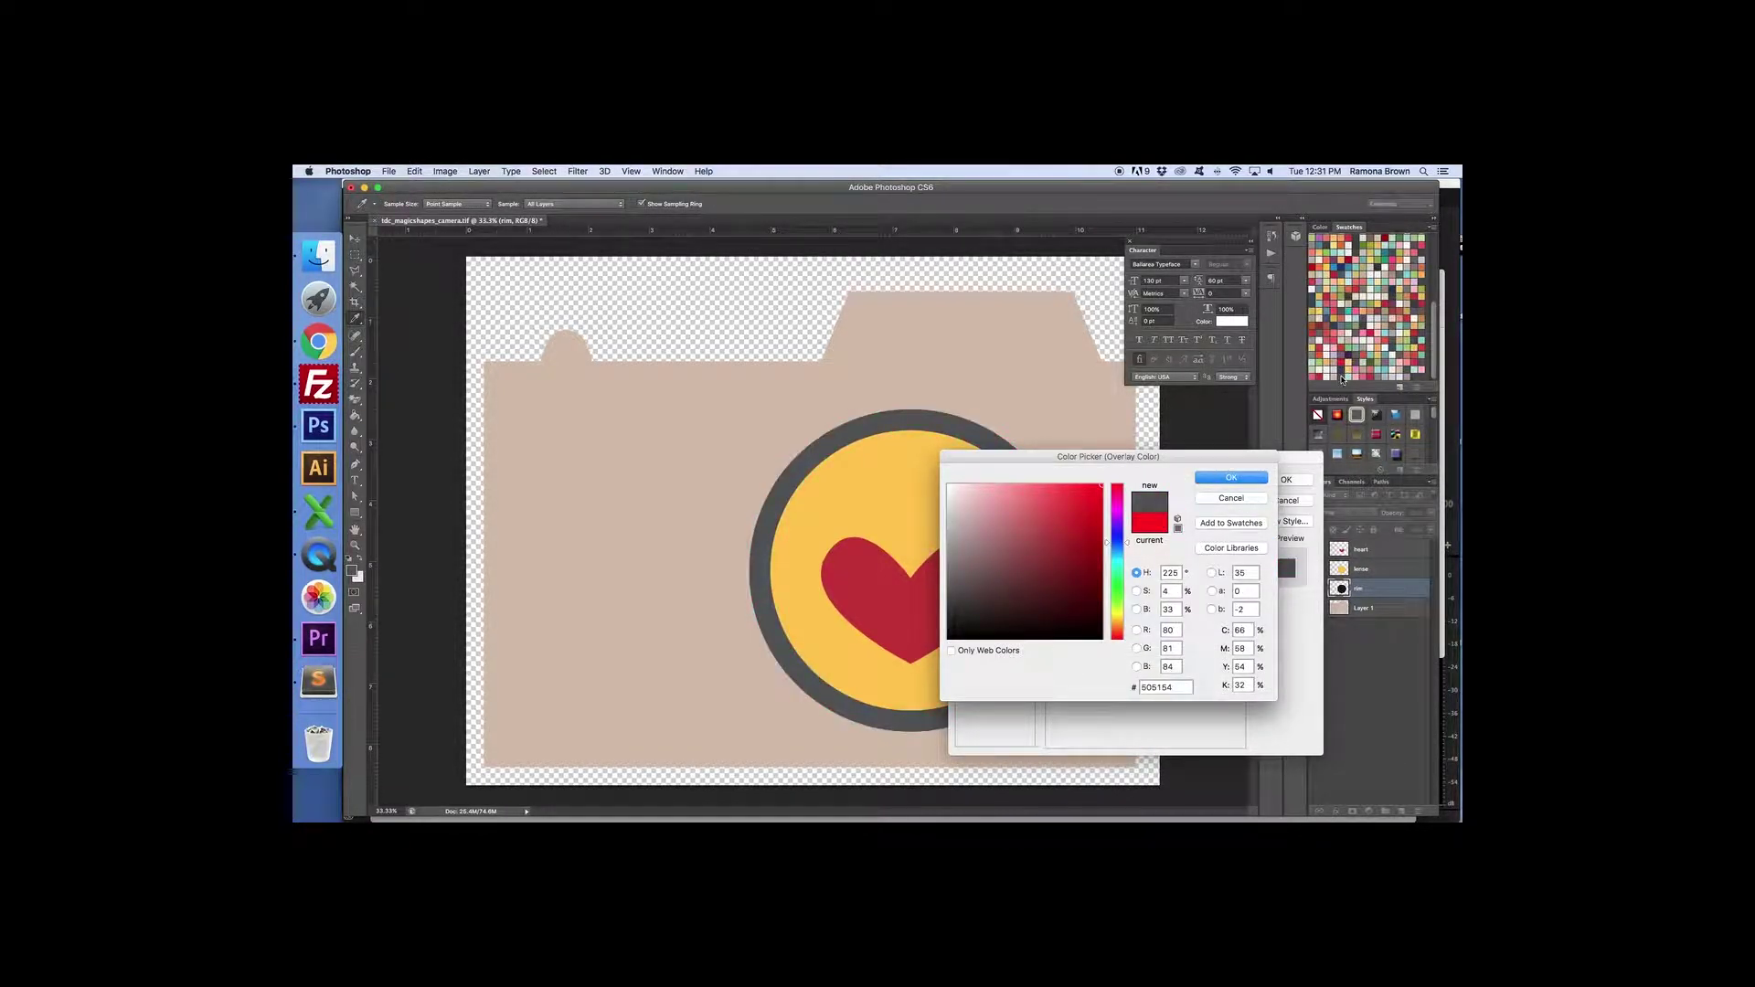
pyautogui.click(1229, 479)
pyautogui.click(1285, 480)
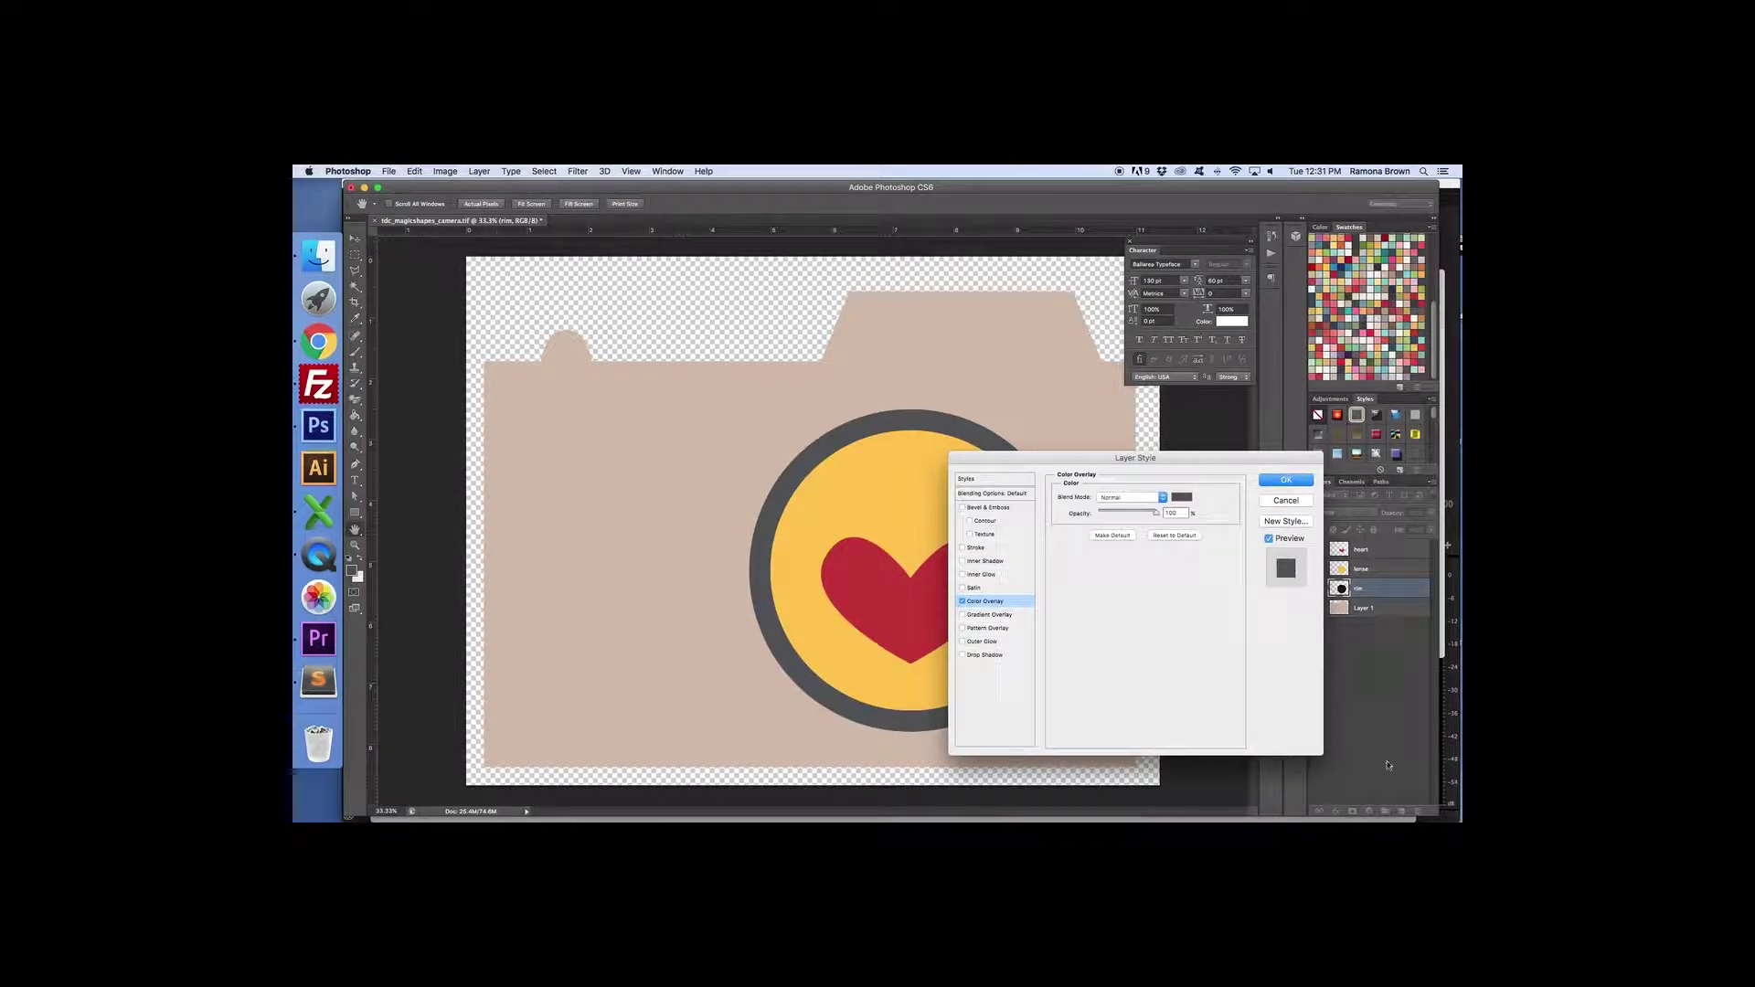
pyautogui.rightClick(1390, 593)
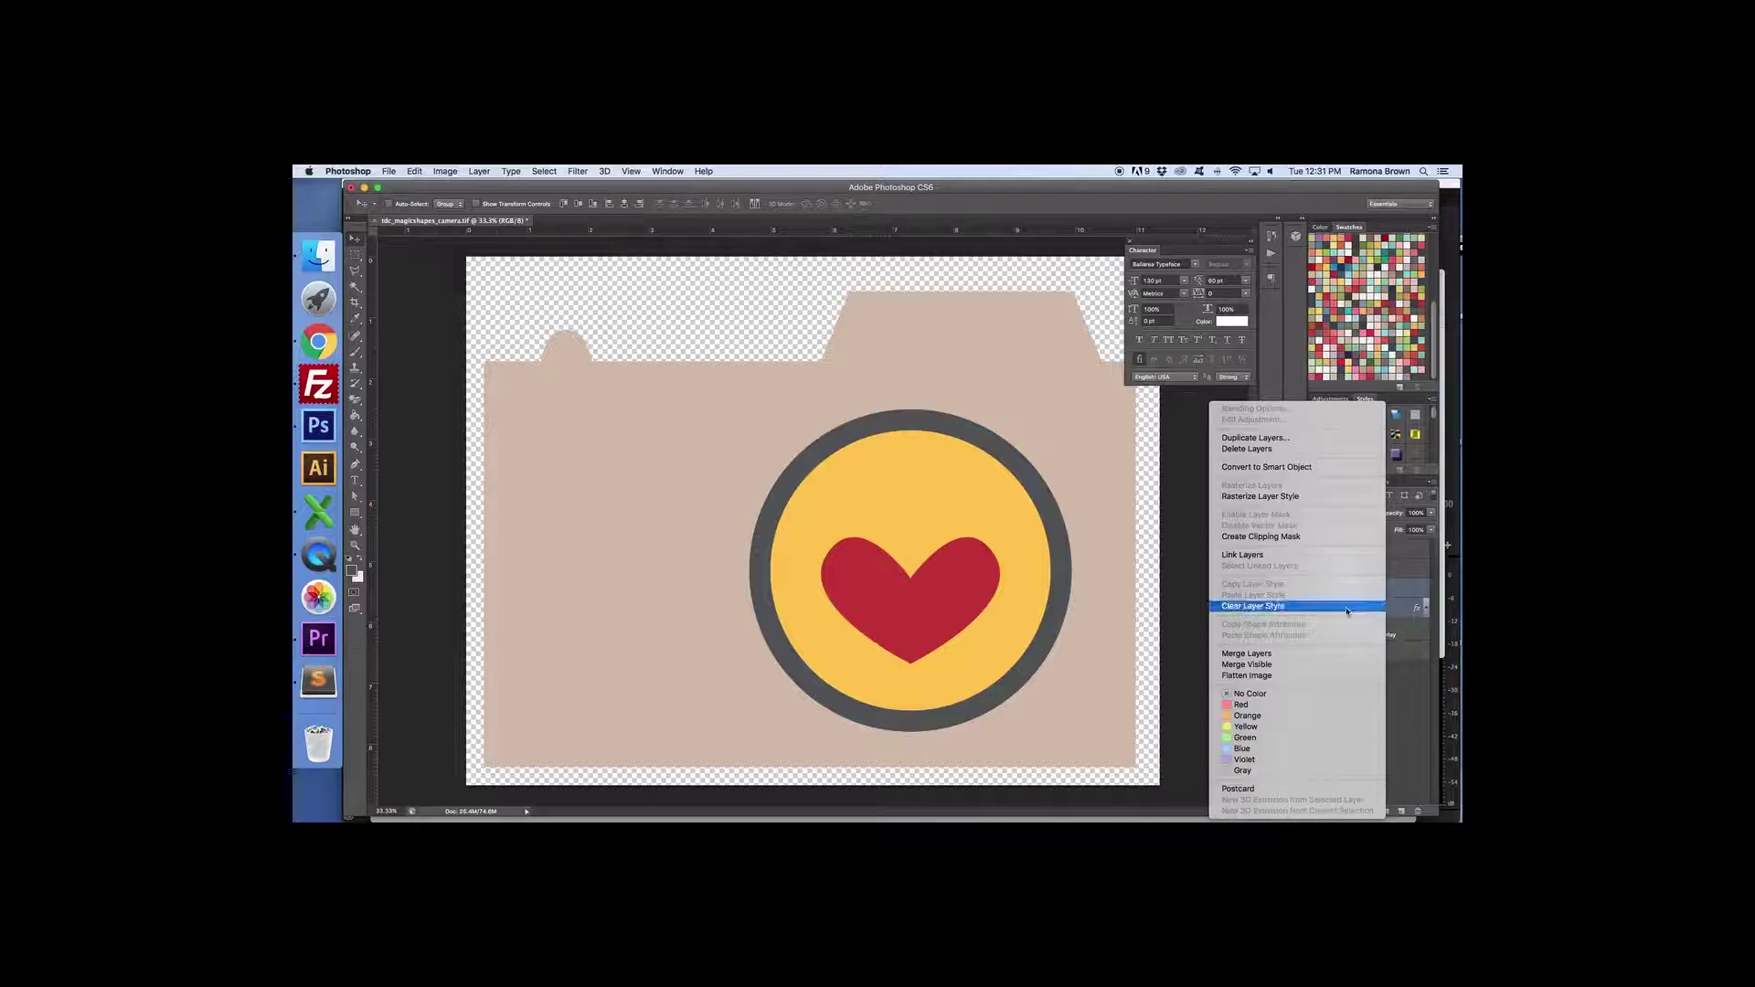
pyautogui.click(1269, 655)
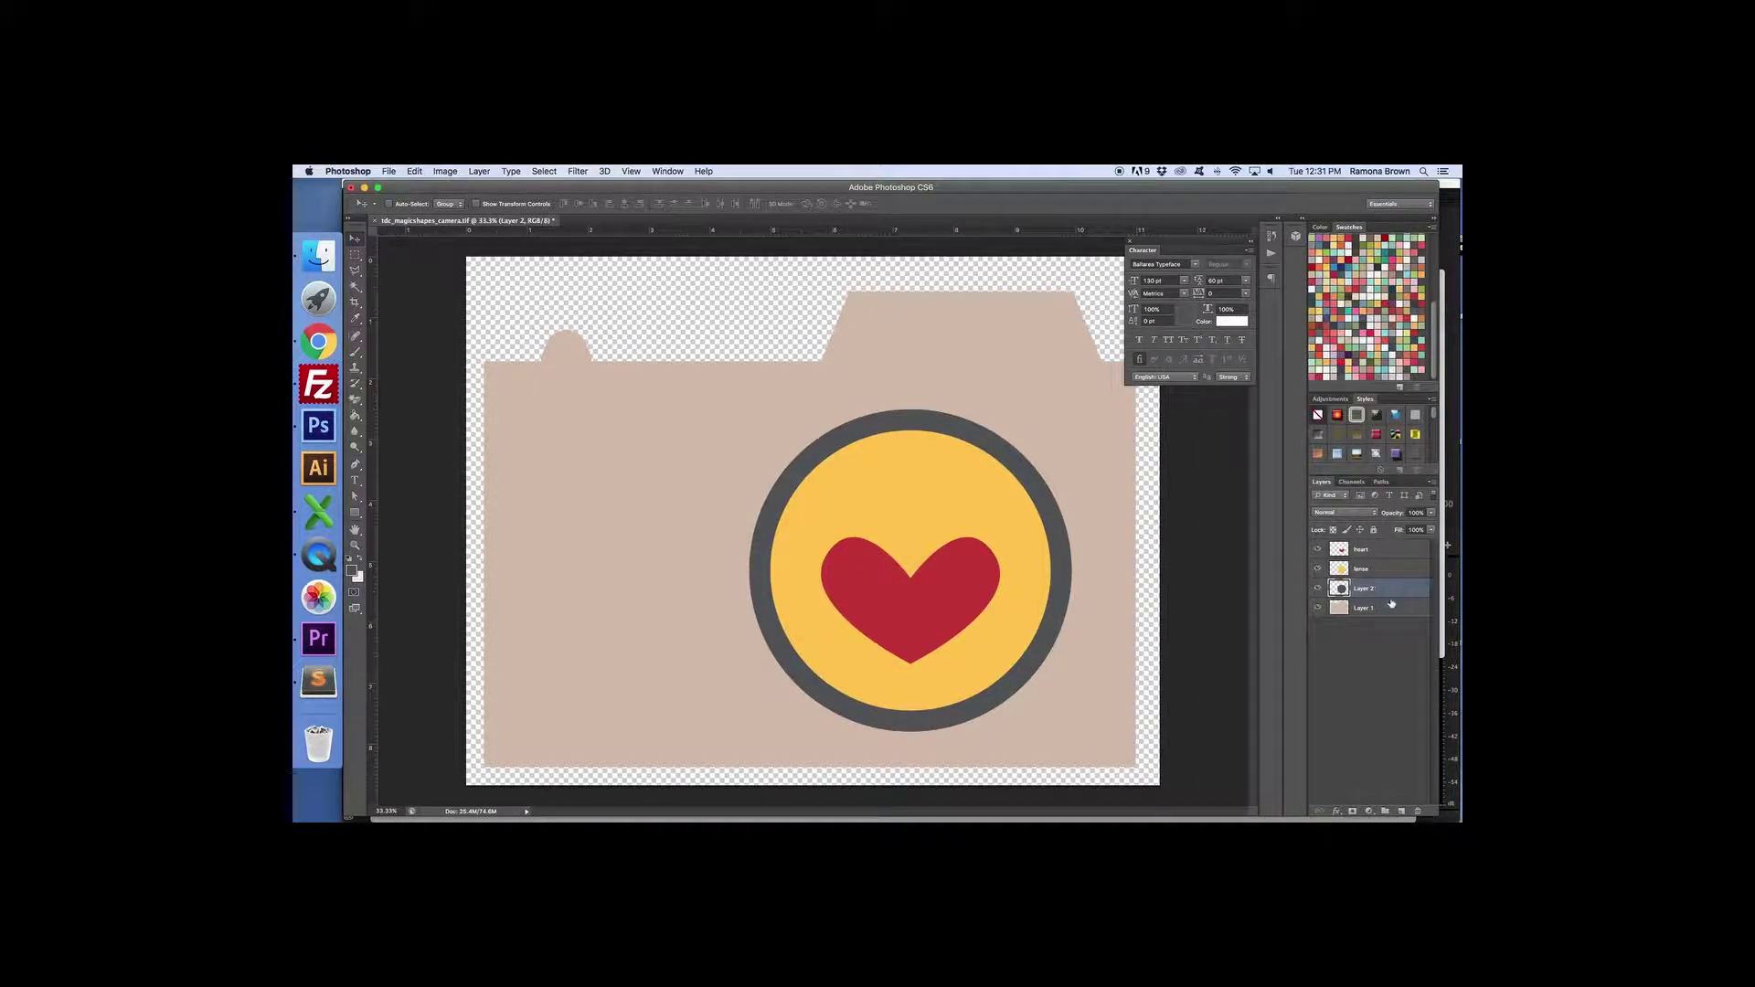
# Step: Rename the merged camera layer as camera_final and the merged rim layer as lens_final
pyautogui.click(1388, 570)
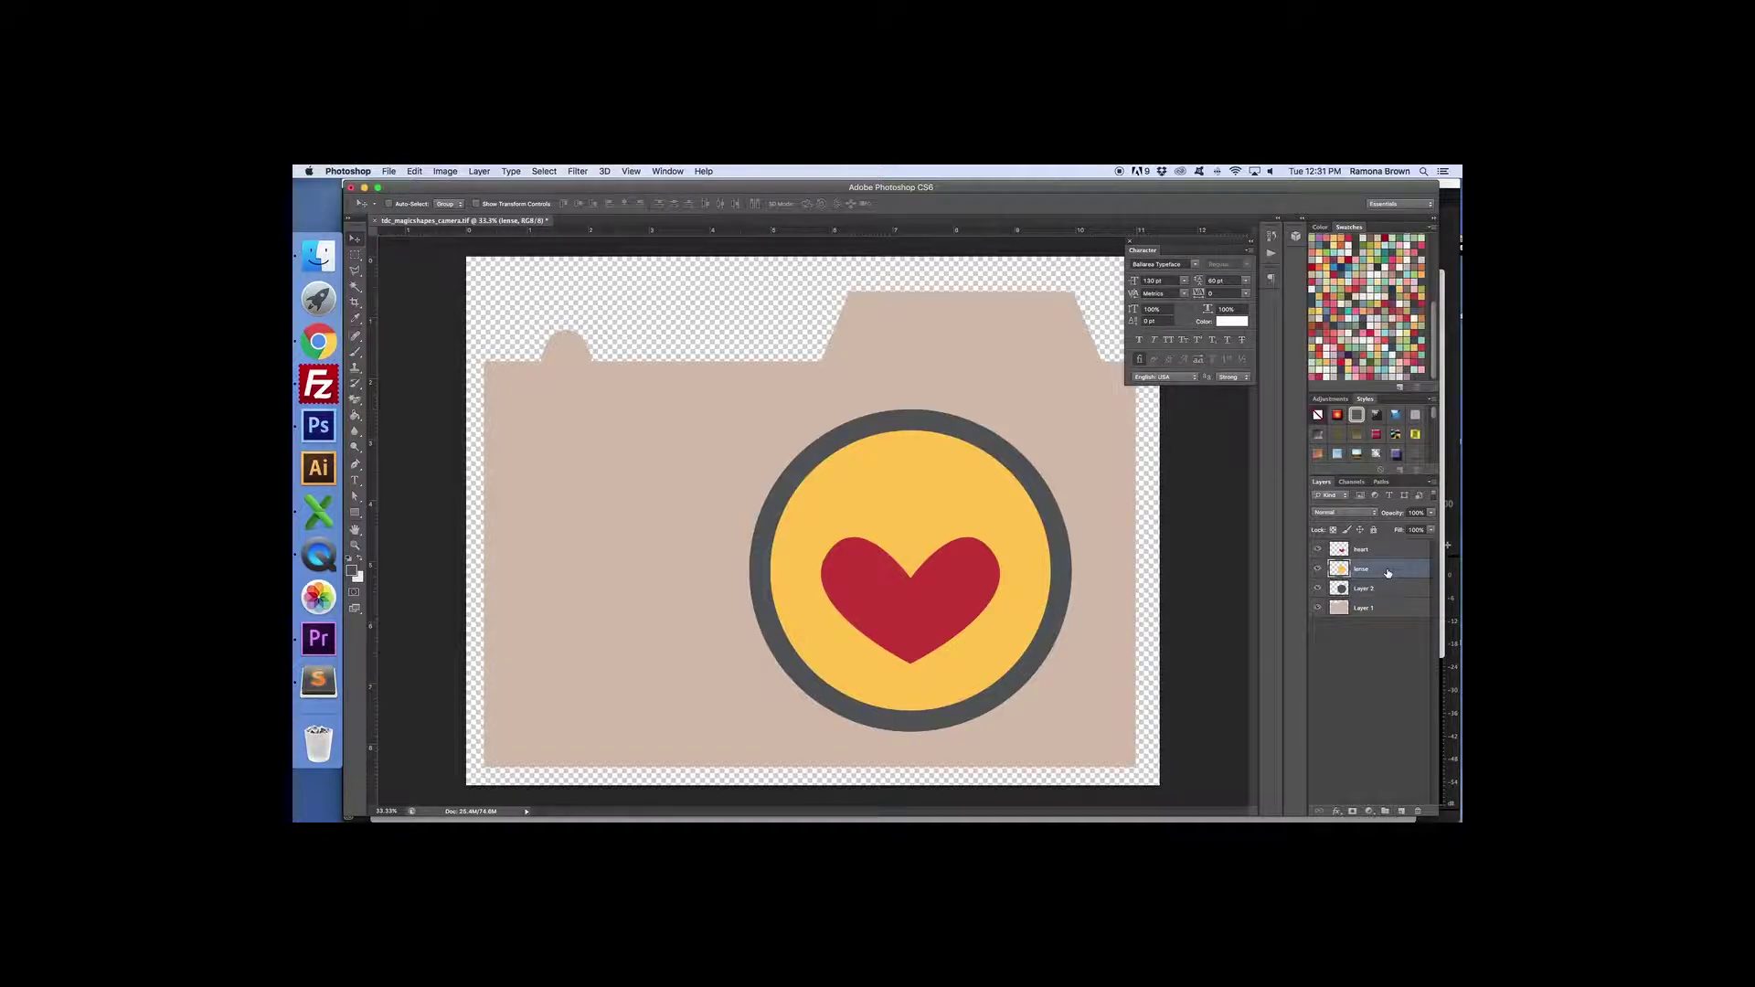
pyautogui.click(1388, 590)
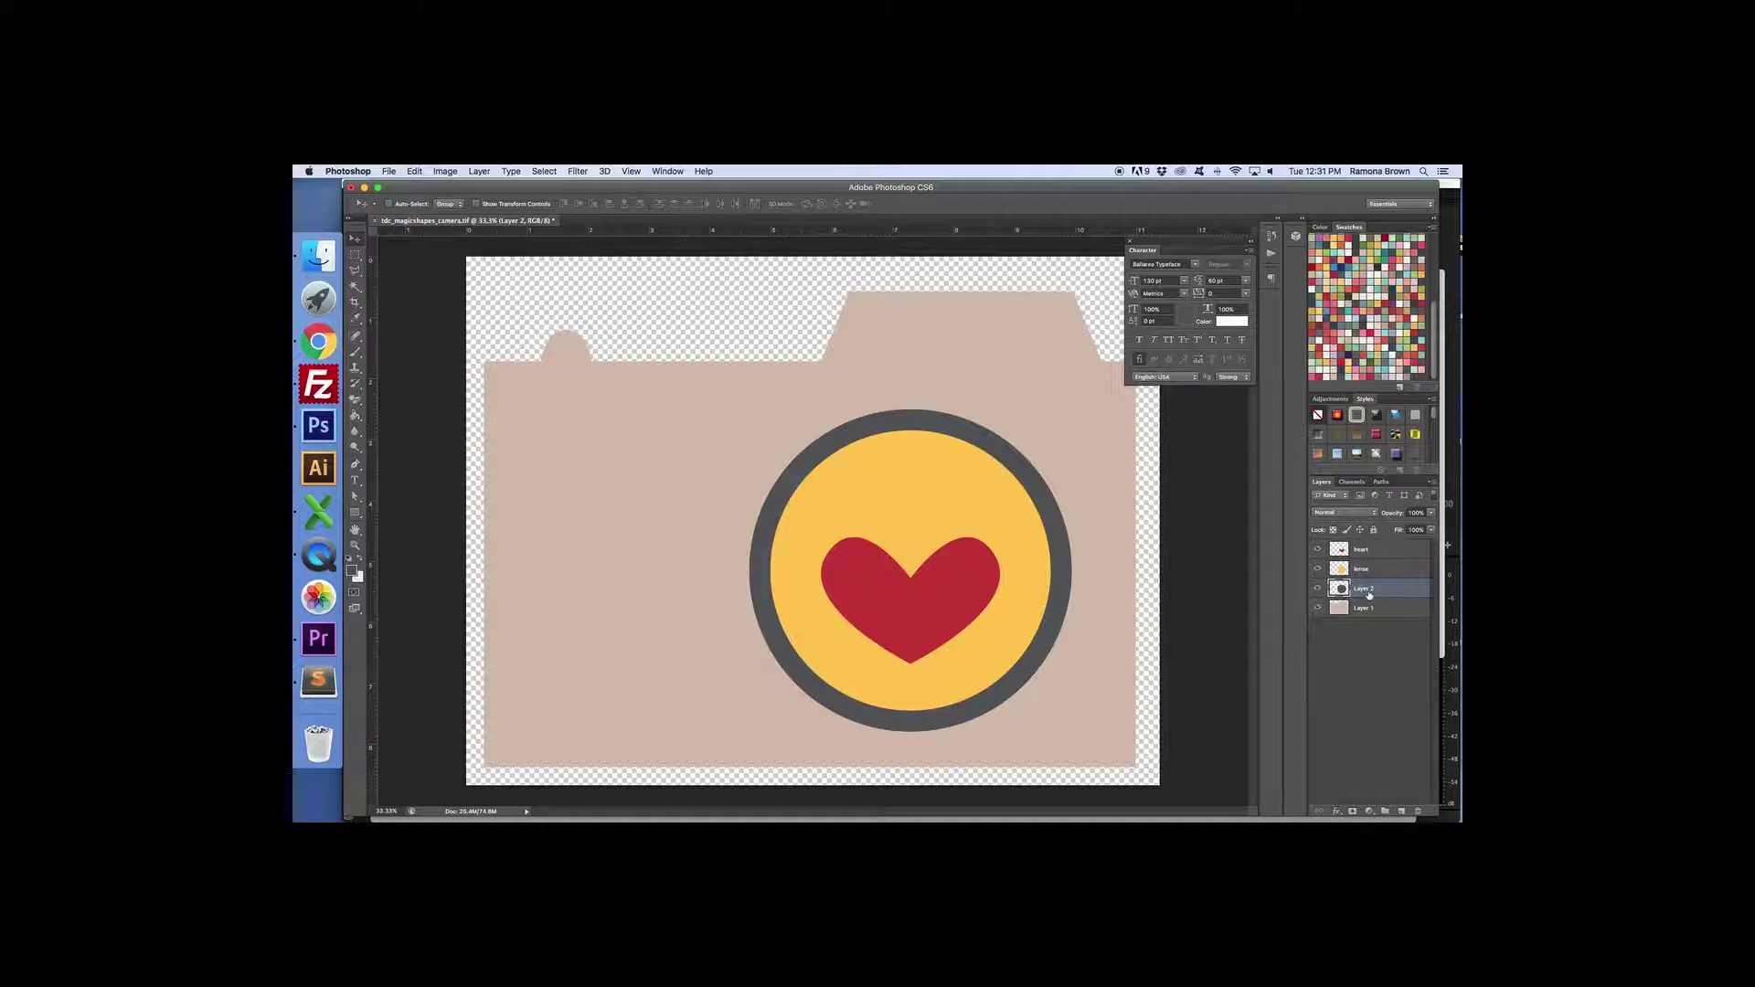
pyautogui.doubleClick(1363, 609)
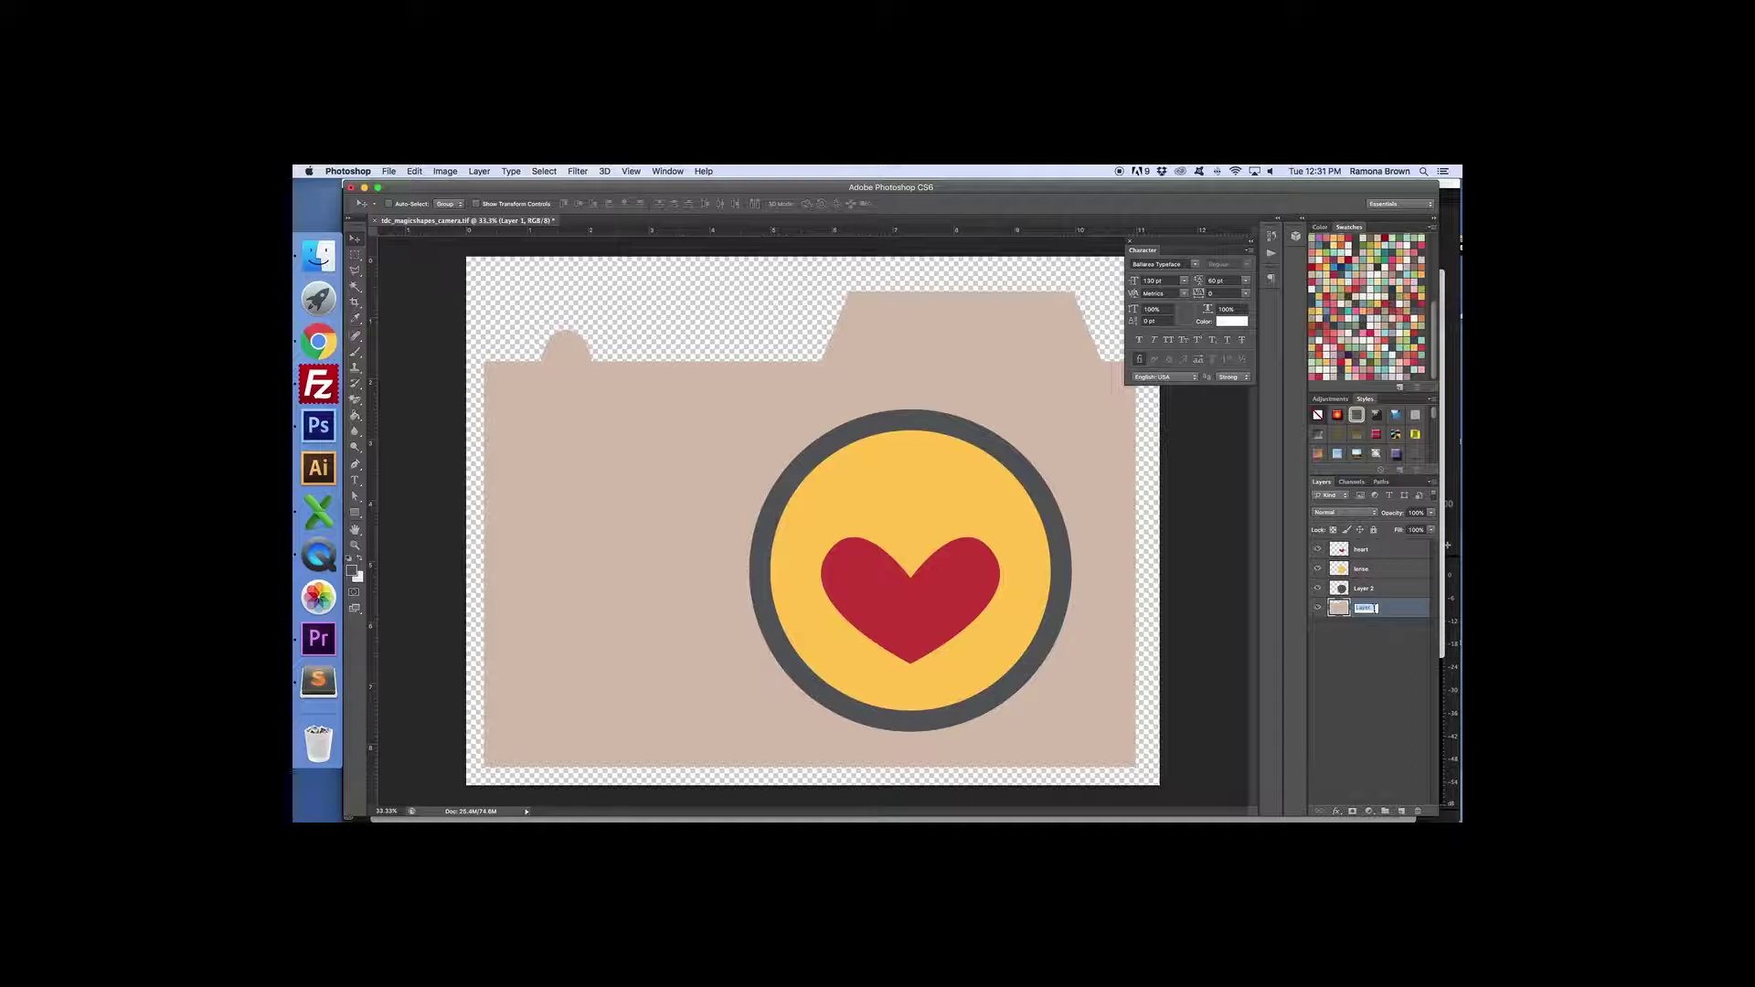
pyautogui.write('cam')
pyautogui.write('era_final')
pyautogui.press('Return')
pyautogui.doubleClick(1366, 588)
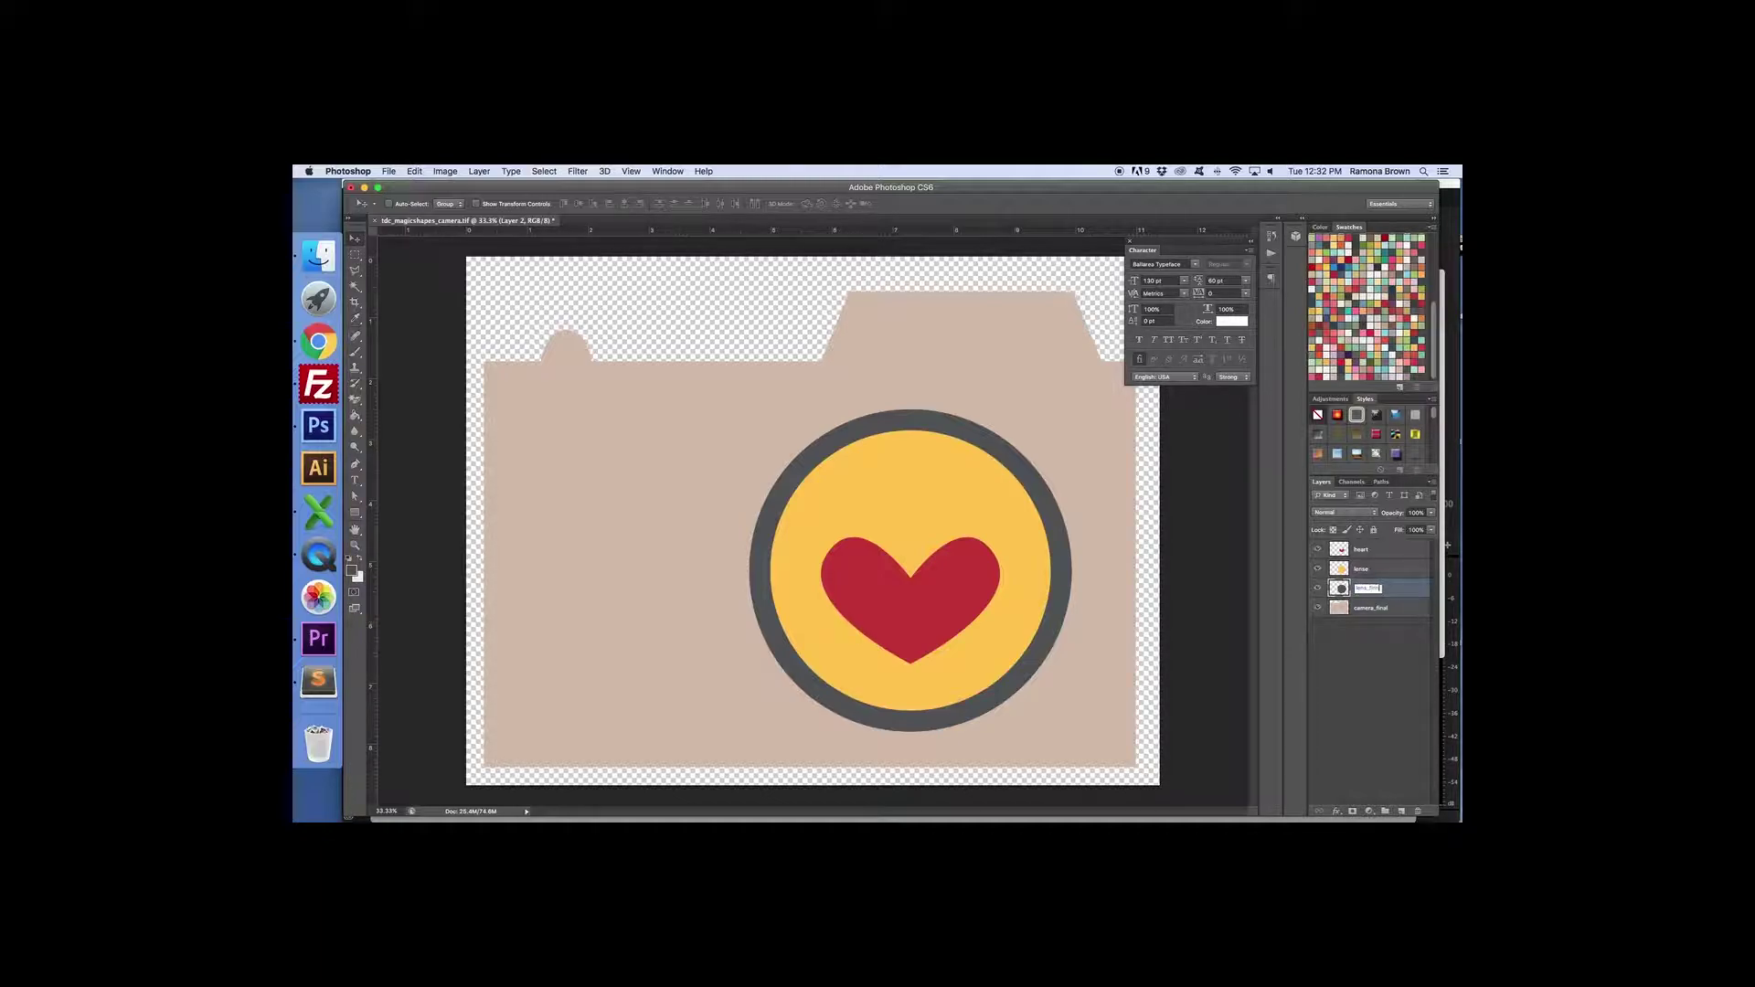
pyautogui.press('Return')
# Step: Apply a Color Overlay to the yellow lens circle's layer using the very light grey swatch
pyautogui.click(1390, 572)
pyautogui.doubleClick(1377, 571)
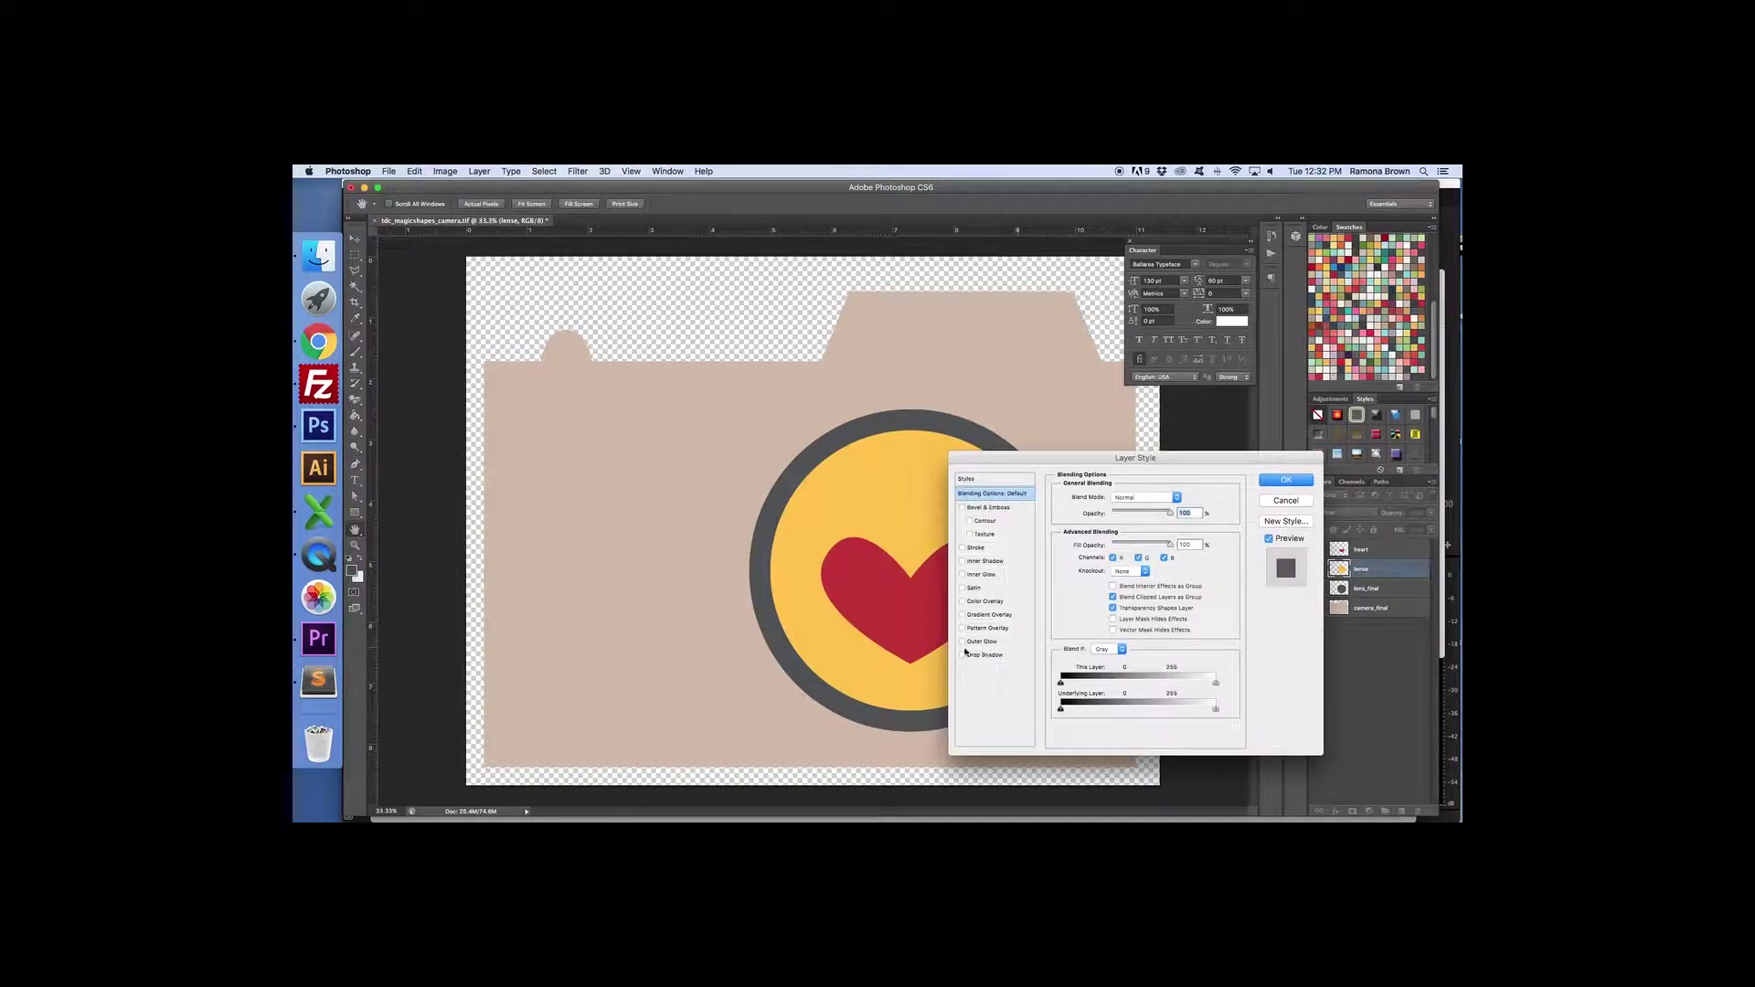
pyautogui.click(961, 602)
pyautogui.click(1013, 603)
pyautogui.click(1182, 498)
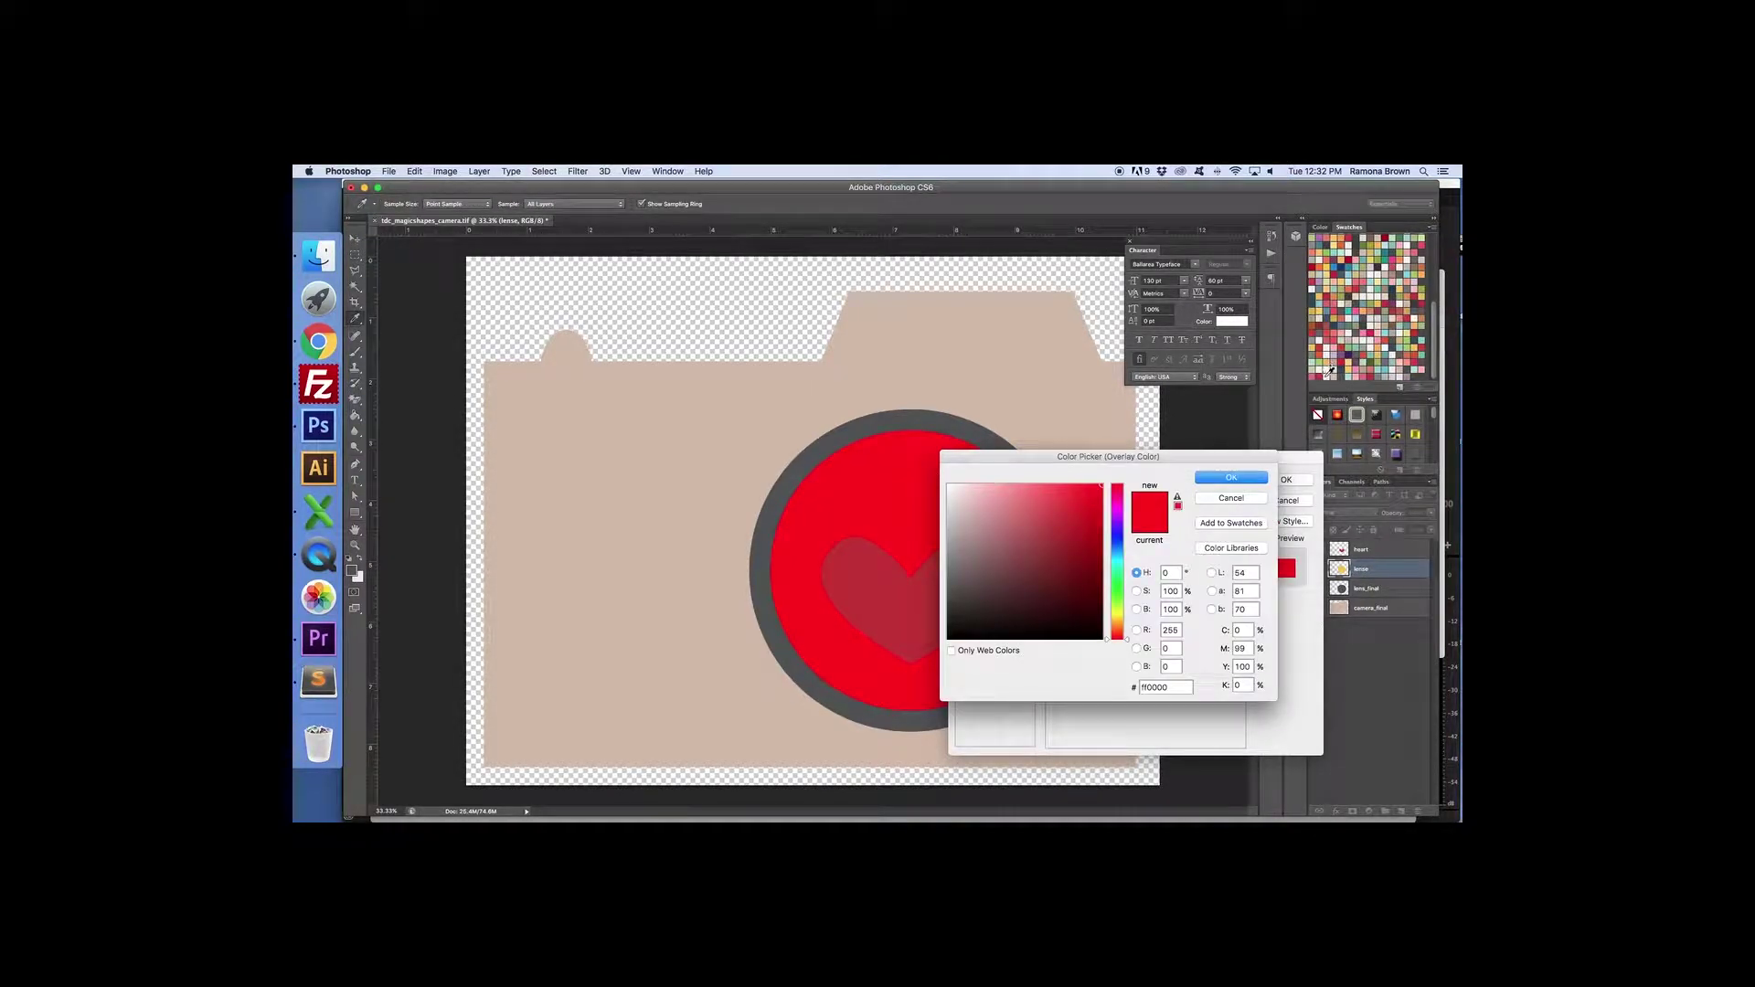
pyautogui.click(1327, 375)
pyautogui.click(1231, 477)
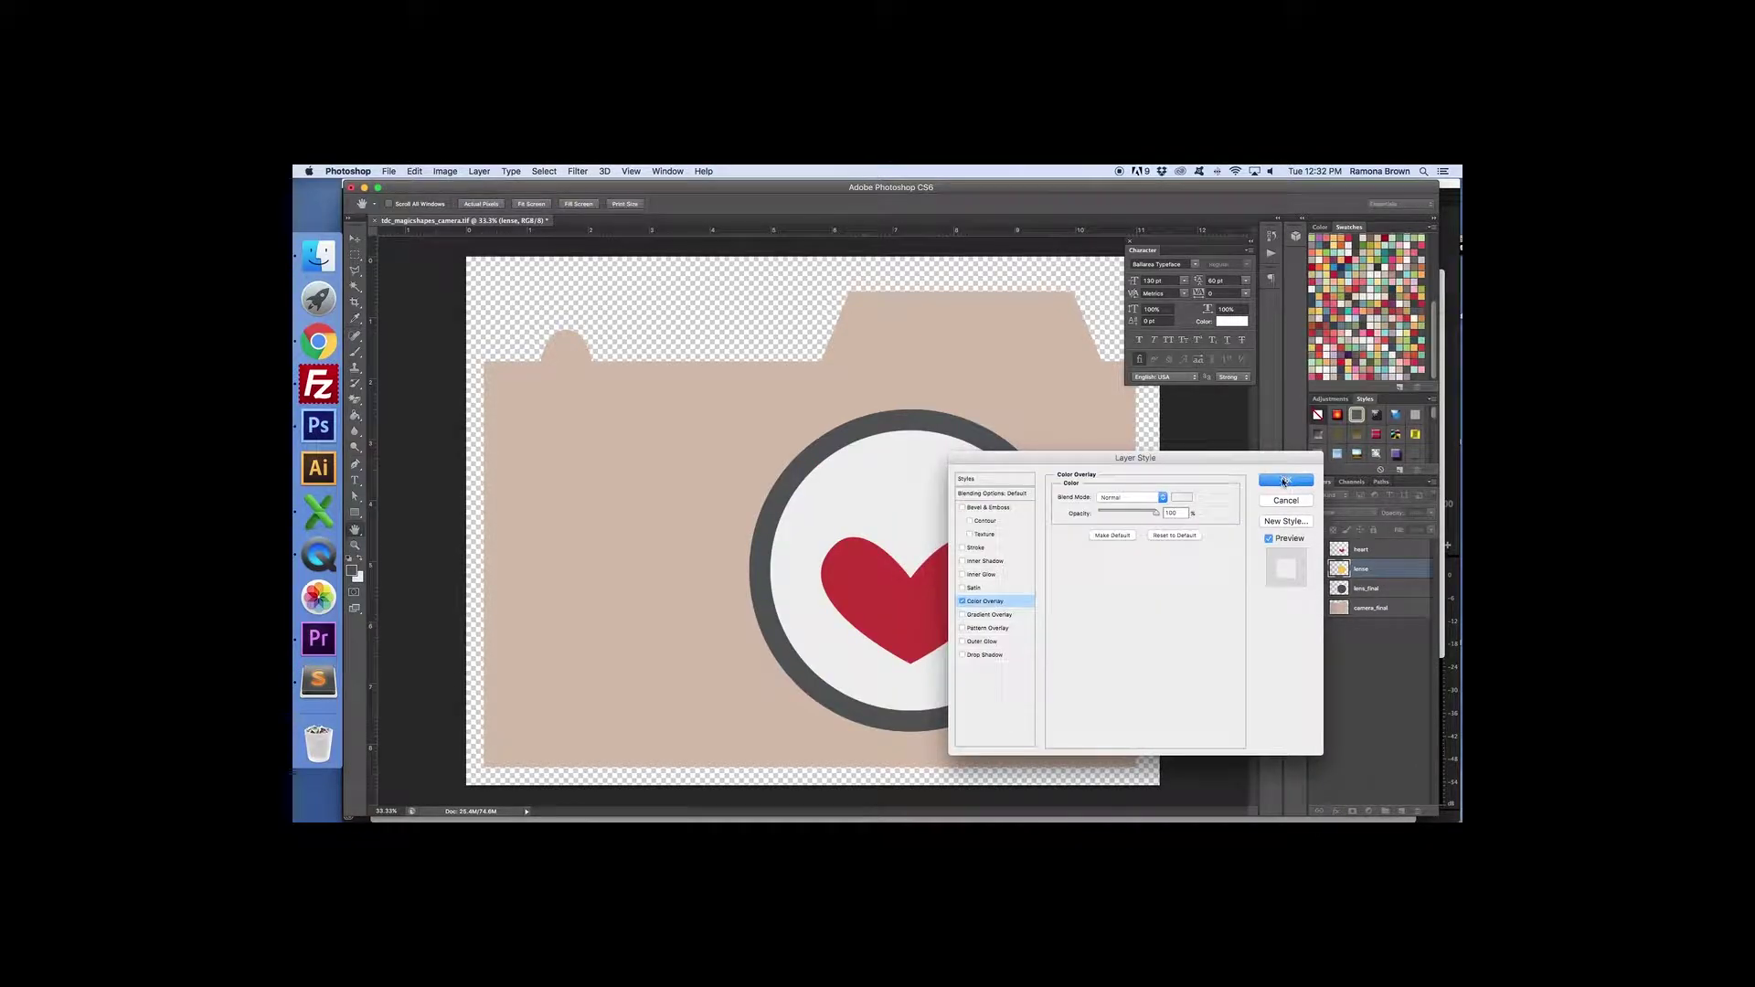
pyautogui.click(1286, 479)
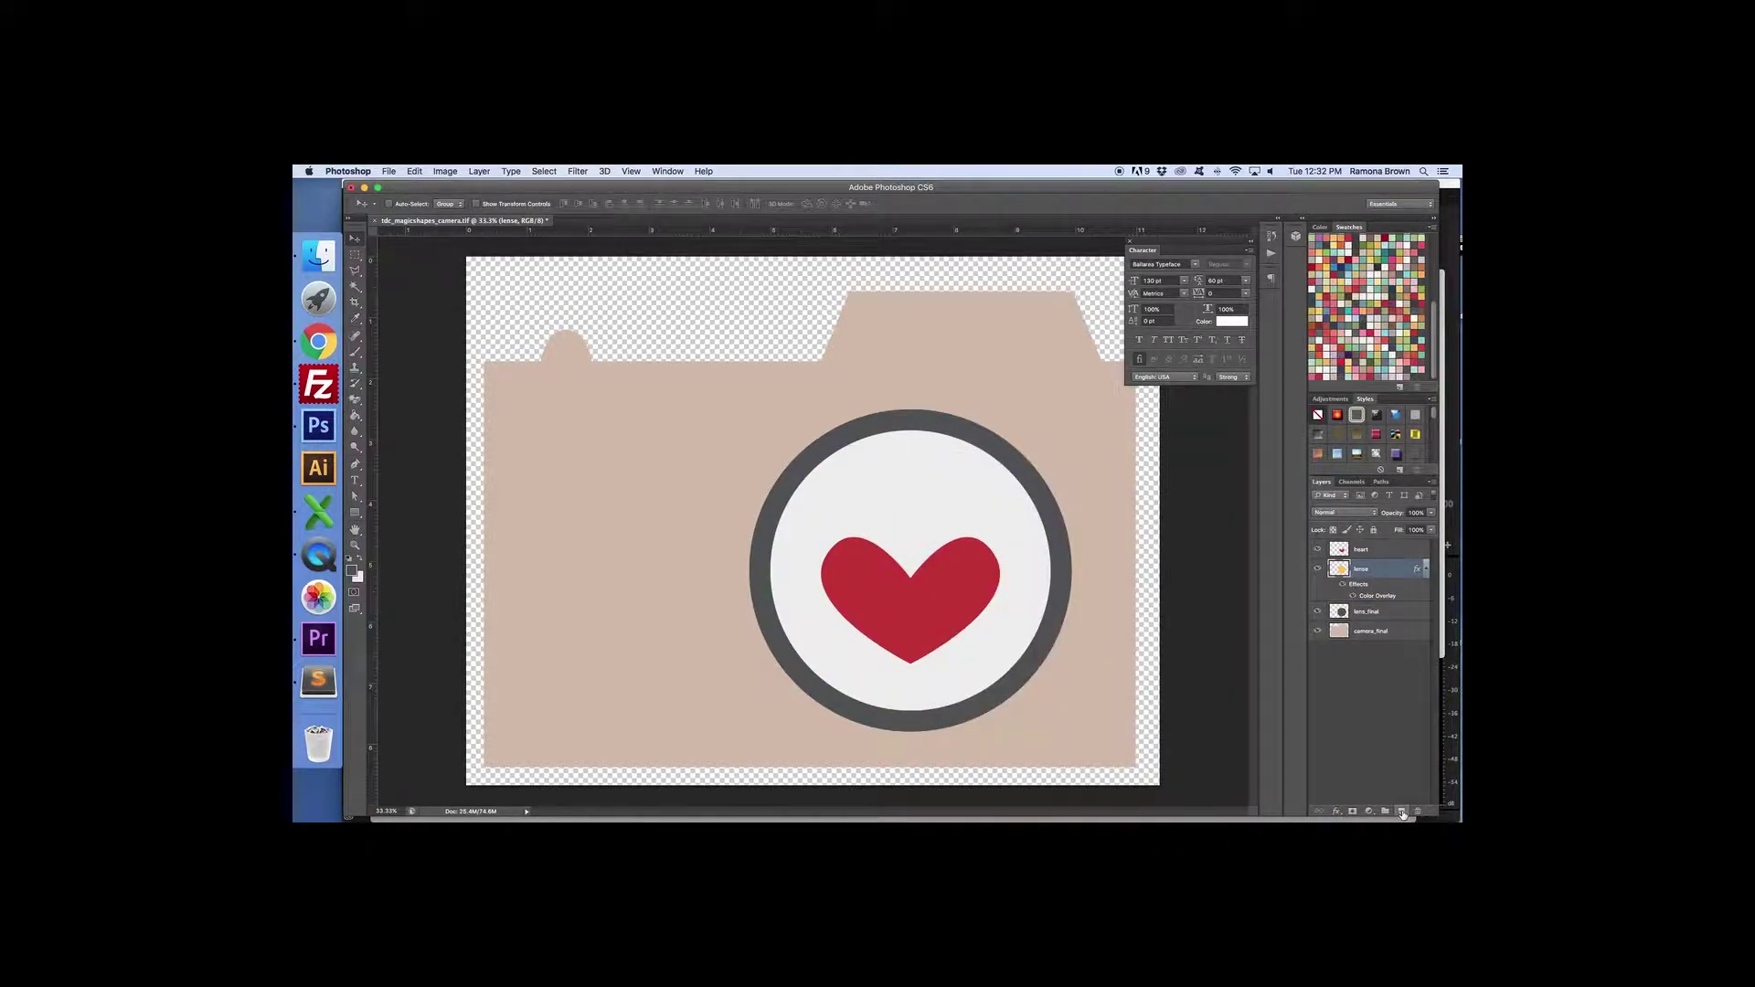
# Step: Create a blank layer above the light grey lens circle's layer and merge the two to make its colour permanent
pyautogui.click(1403, 813)
pyautogui.rightClick(1382, 585)
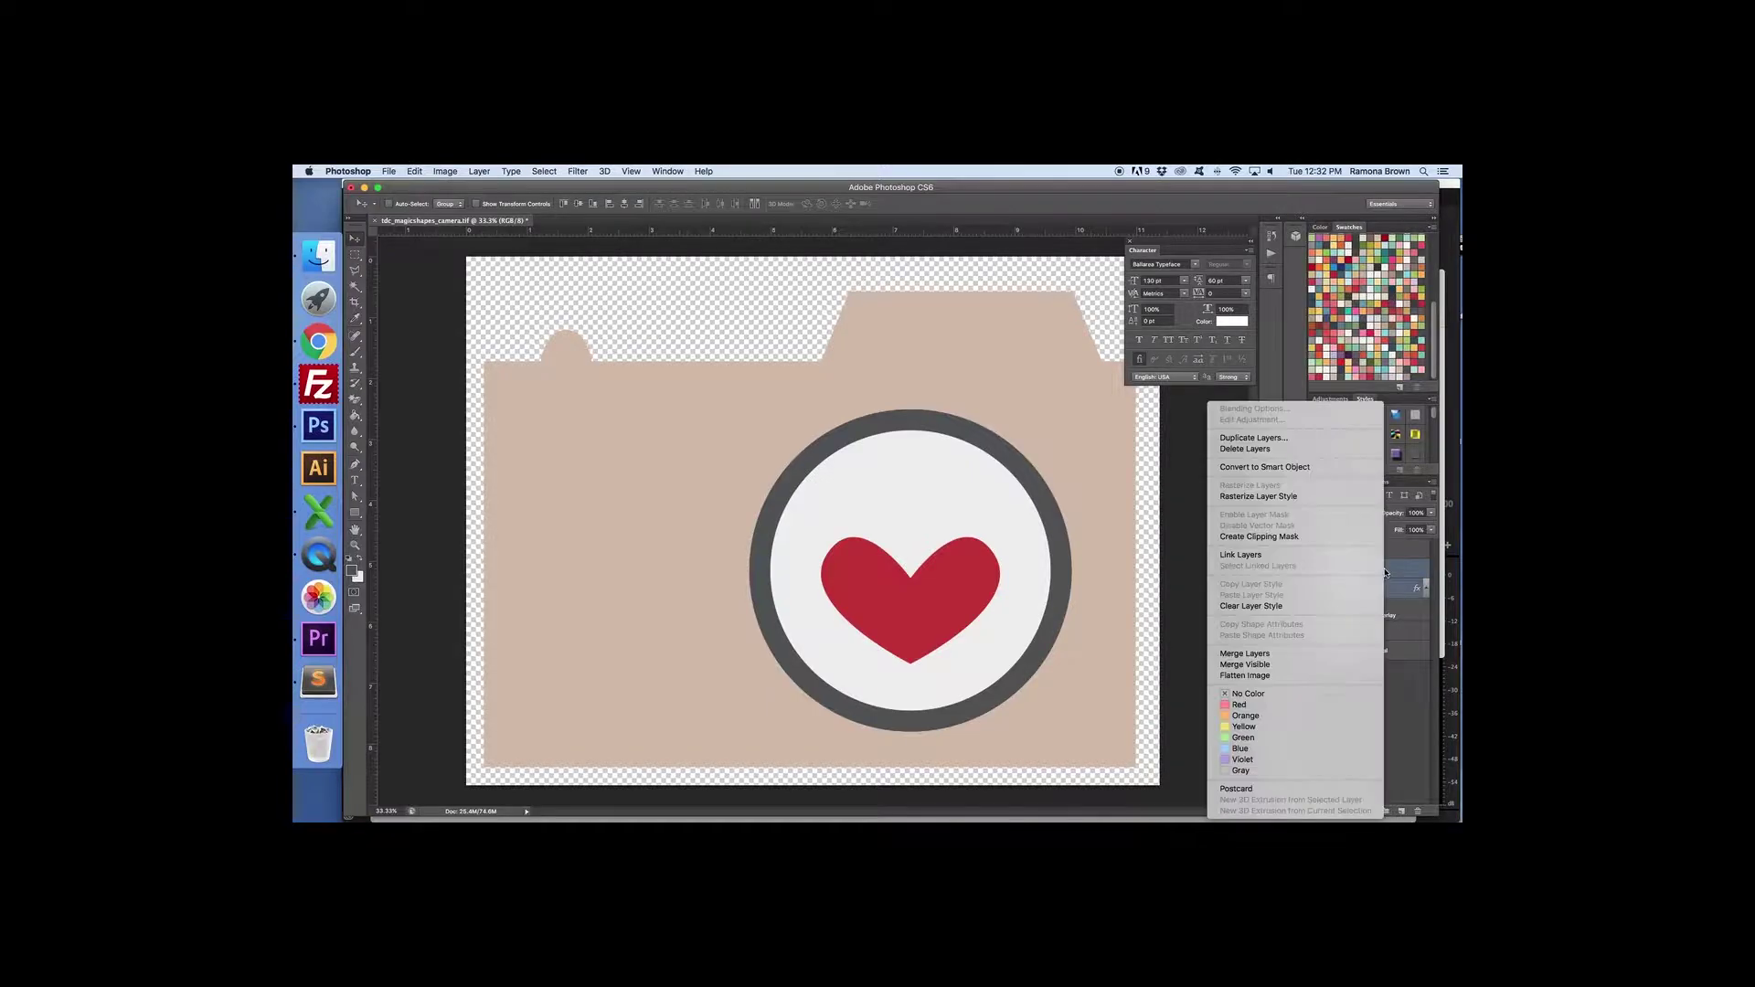
pyautogui.click(1275, 654)
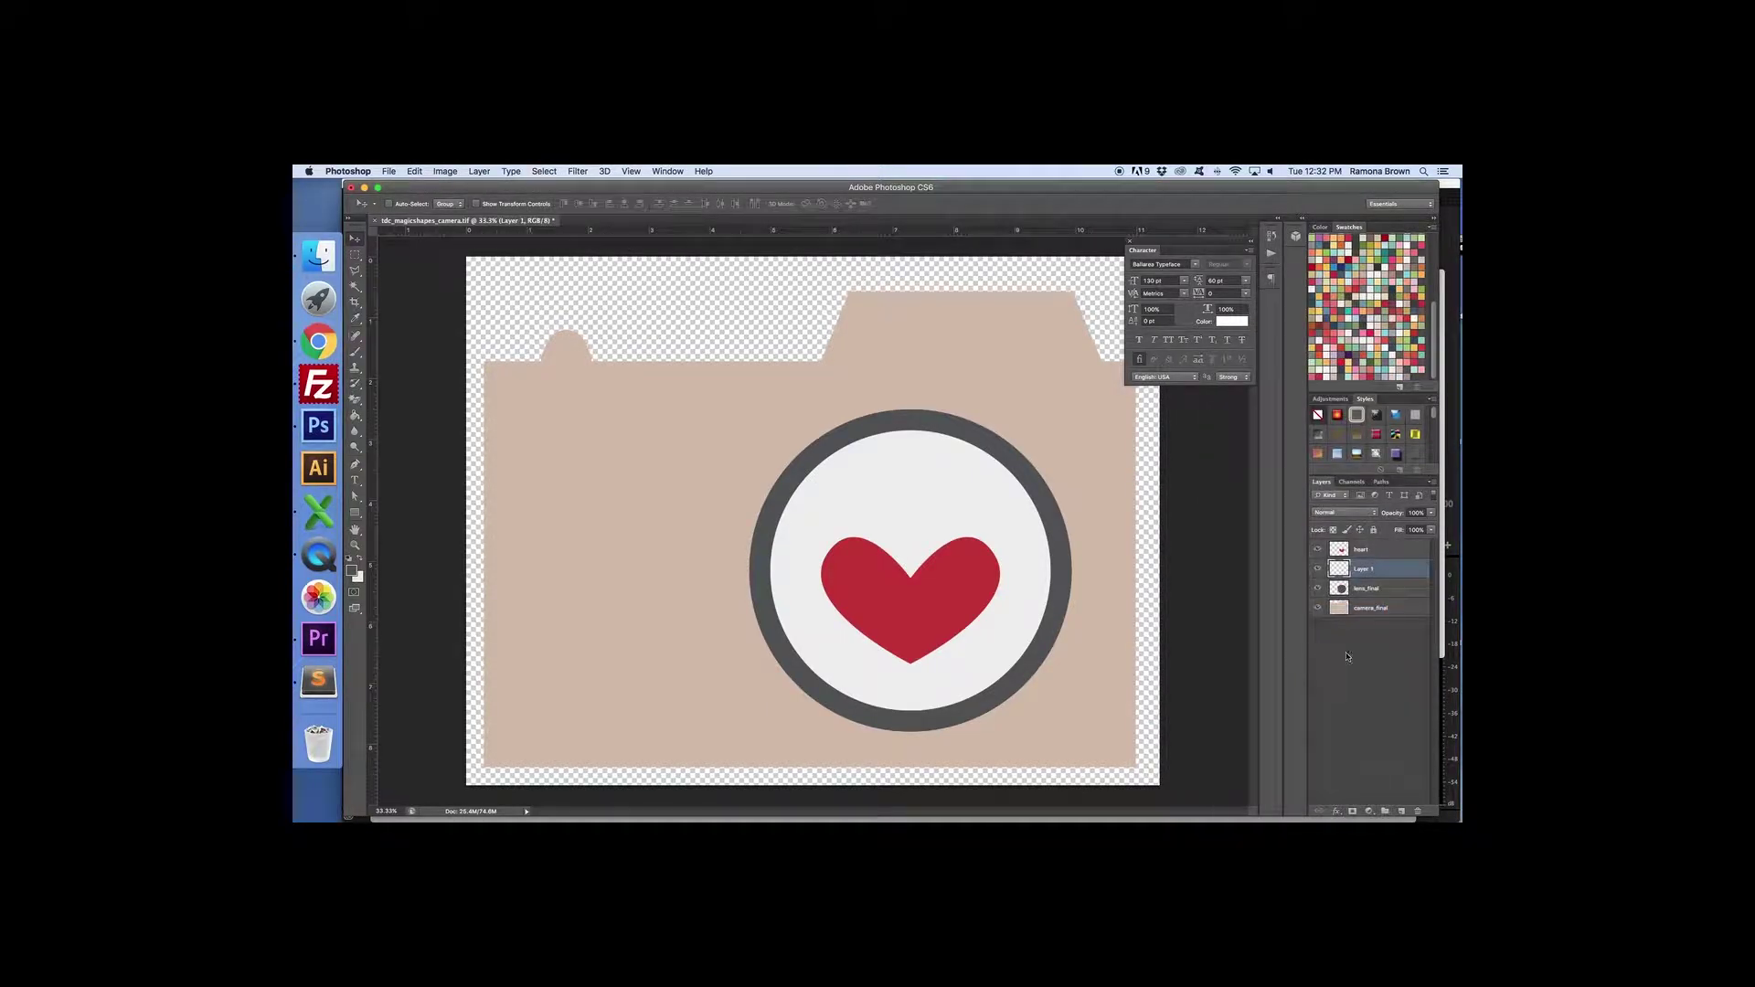
# Step: Apply a pink df6c83 Color Overlay to the heart layer
pyautogui.doubleClick(1381, 550)
pyautogui.click(963, 602)
pyautogui.click(986, 601)
pyautogui.click(1174, 503)
pyautogui.click(1247, 424)
pyautogui.click(1313, 375)
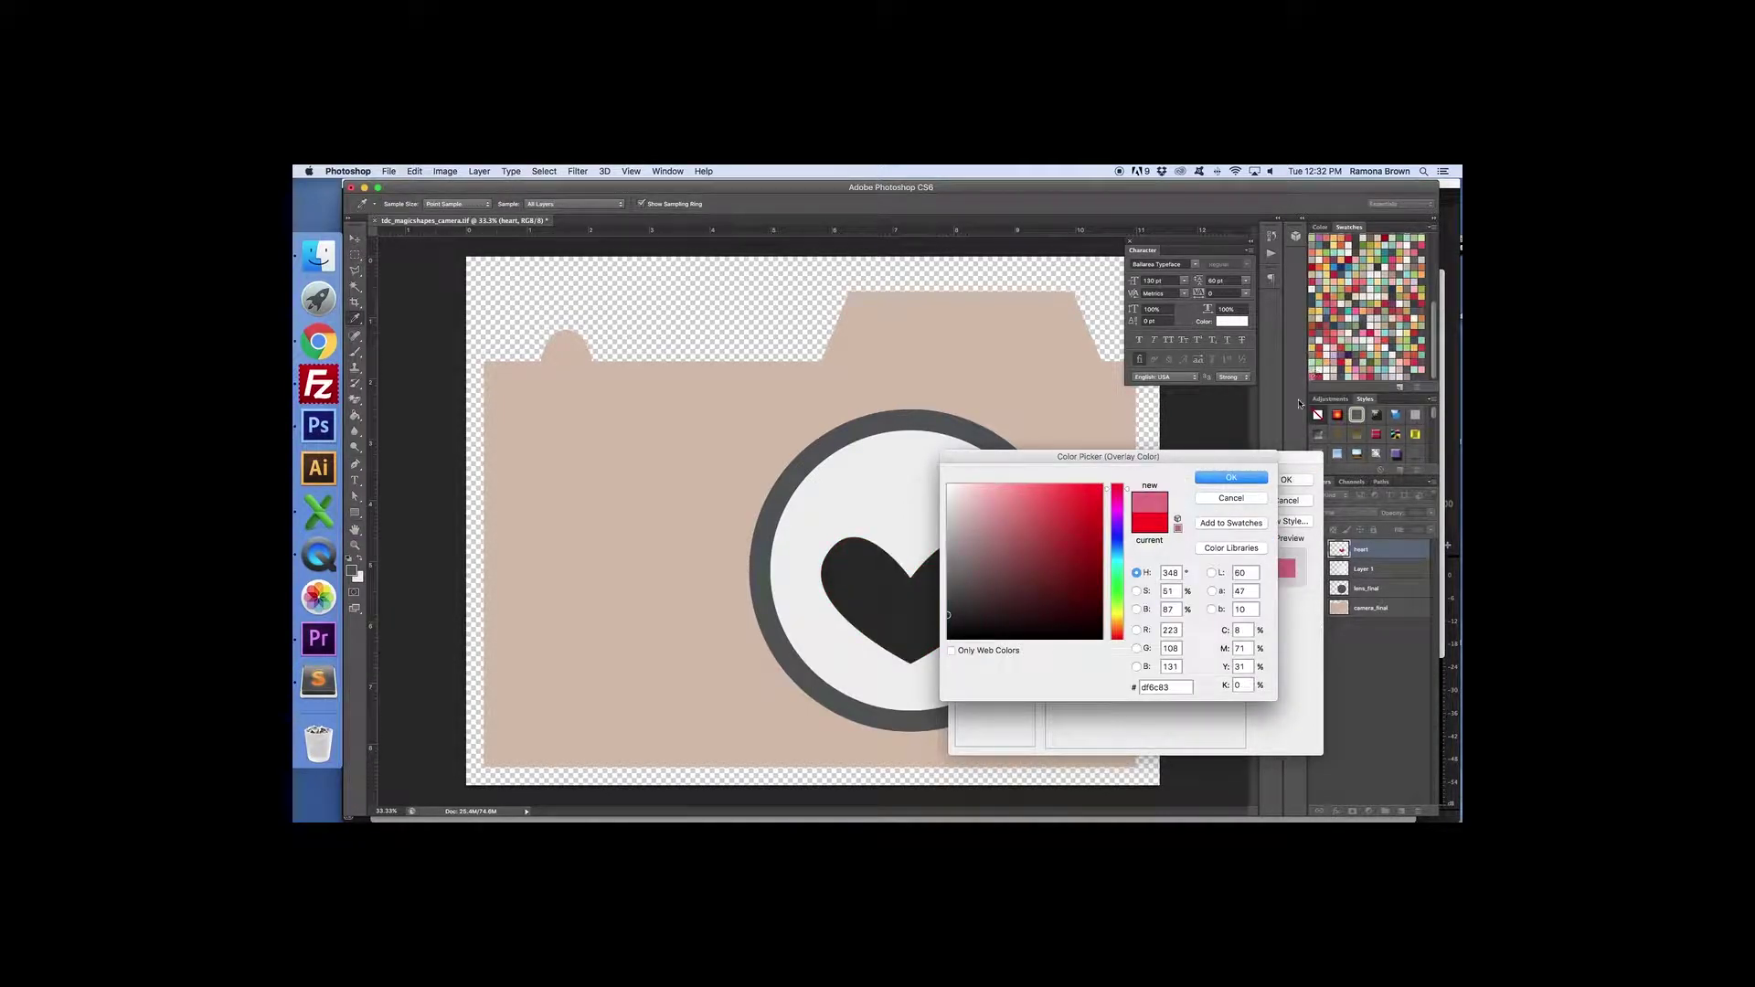
pyautogui.click(1260, 478)
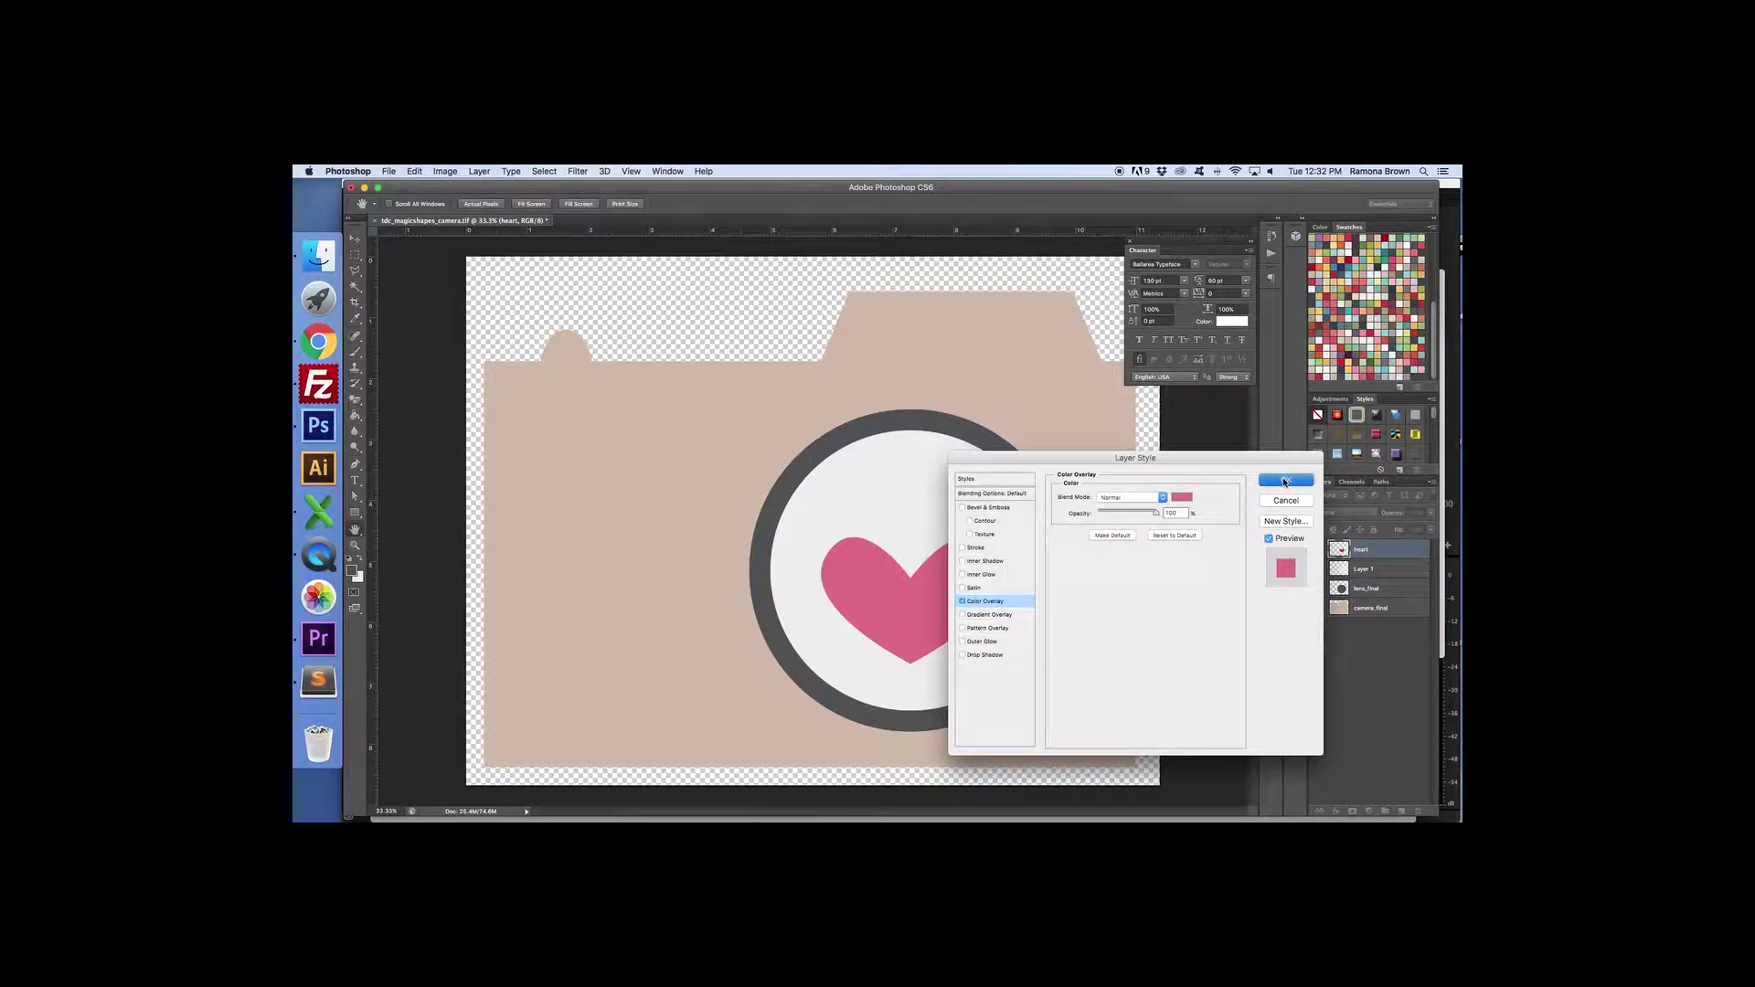
pyautogui.click(1285, 481)
# Step: Add a blank layer above the heart layer and merge both so the pink overlay becomes permanent
pyautogui.click(1402, 811)
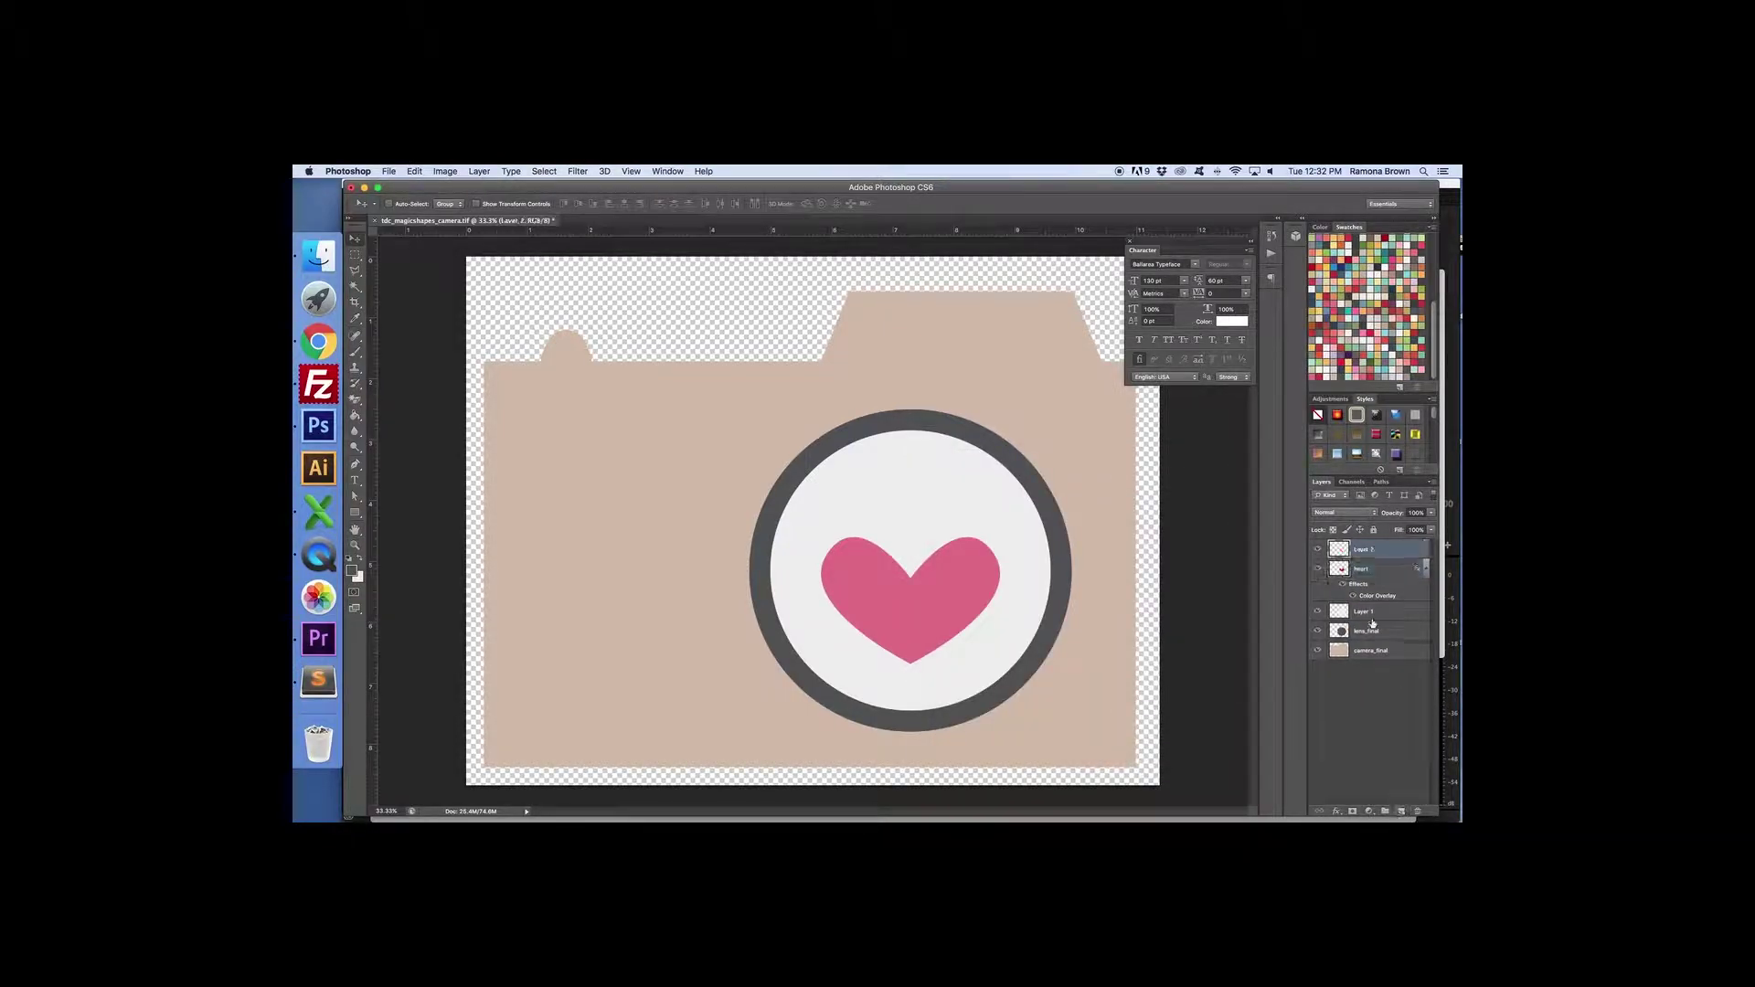
pyautogui.rightClick(1381, 568)
pyautogui.click(1280, 656)
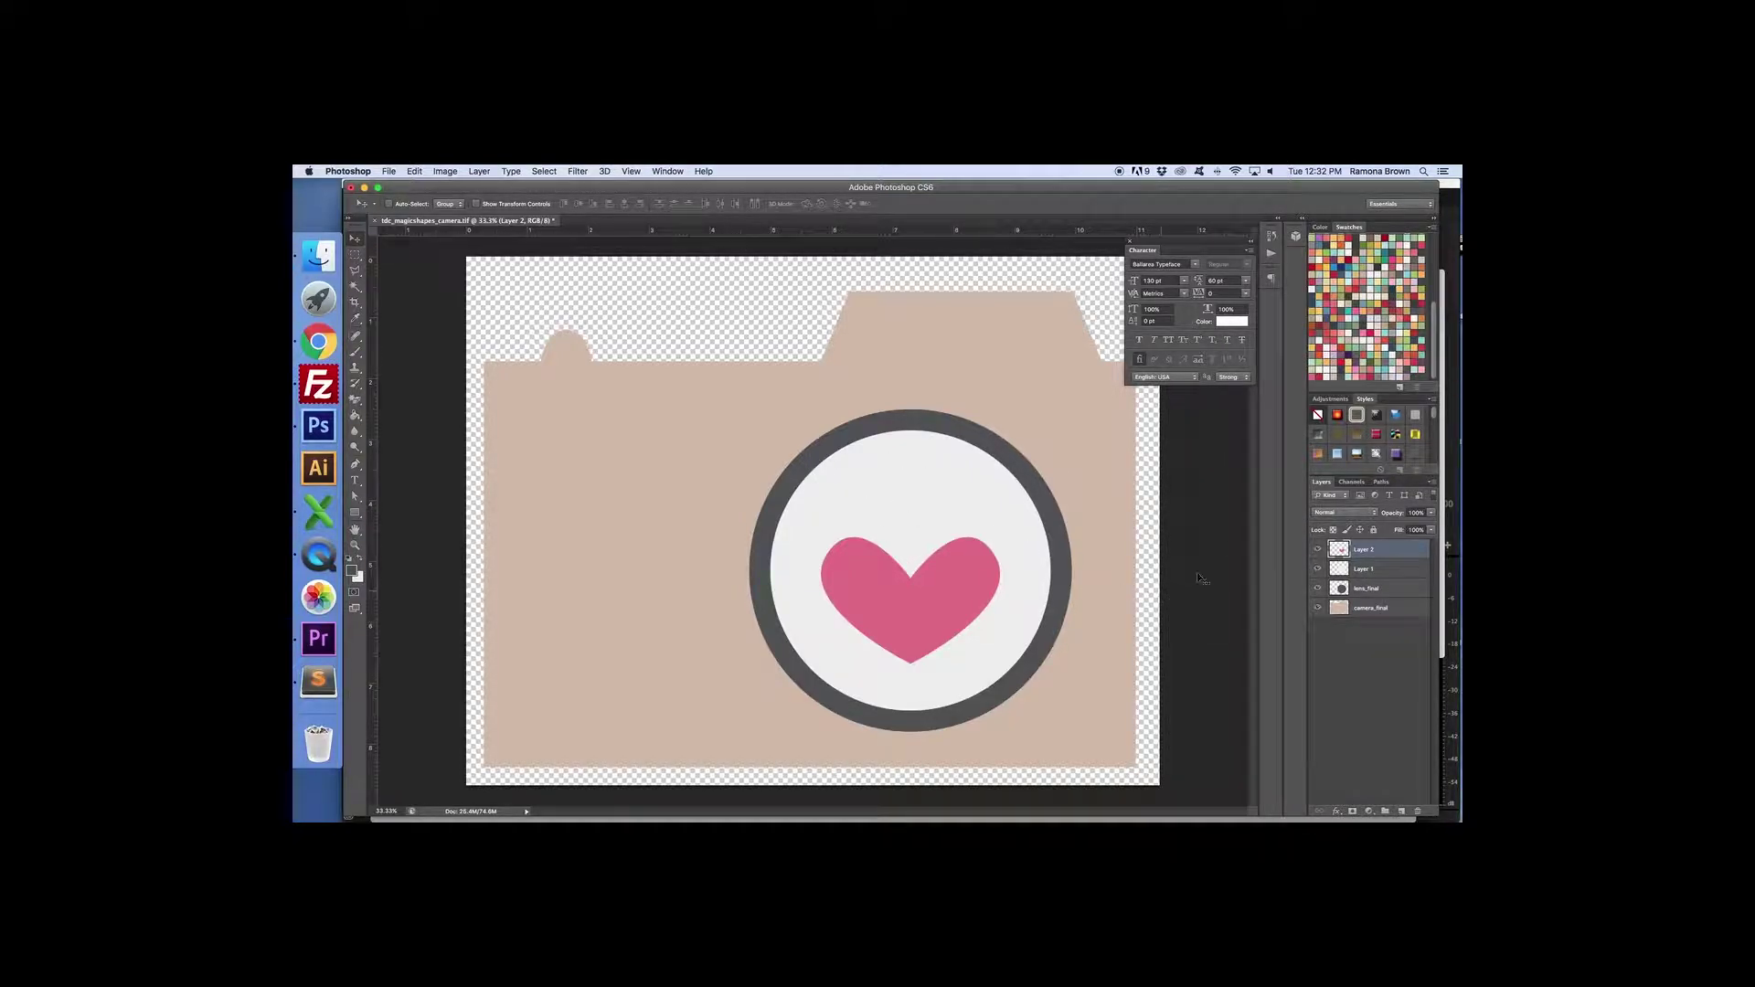
# Step: Close the Character panel and merge all visible layers into the single camera_final layer
pyautogui.click(1130, 242)
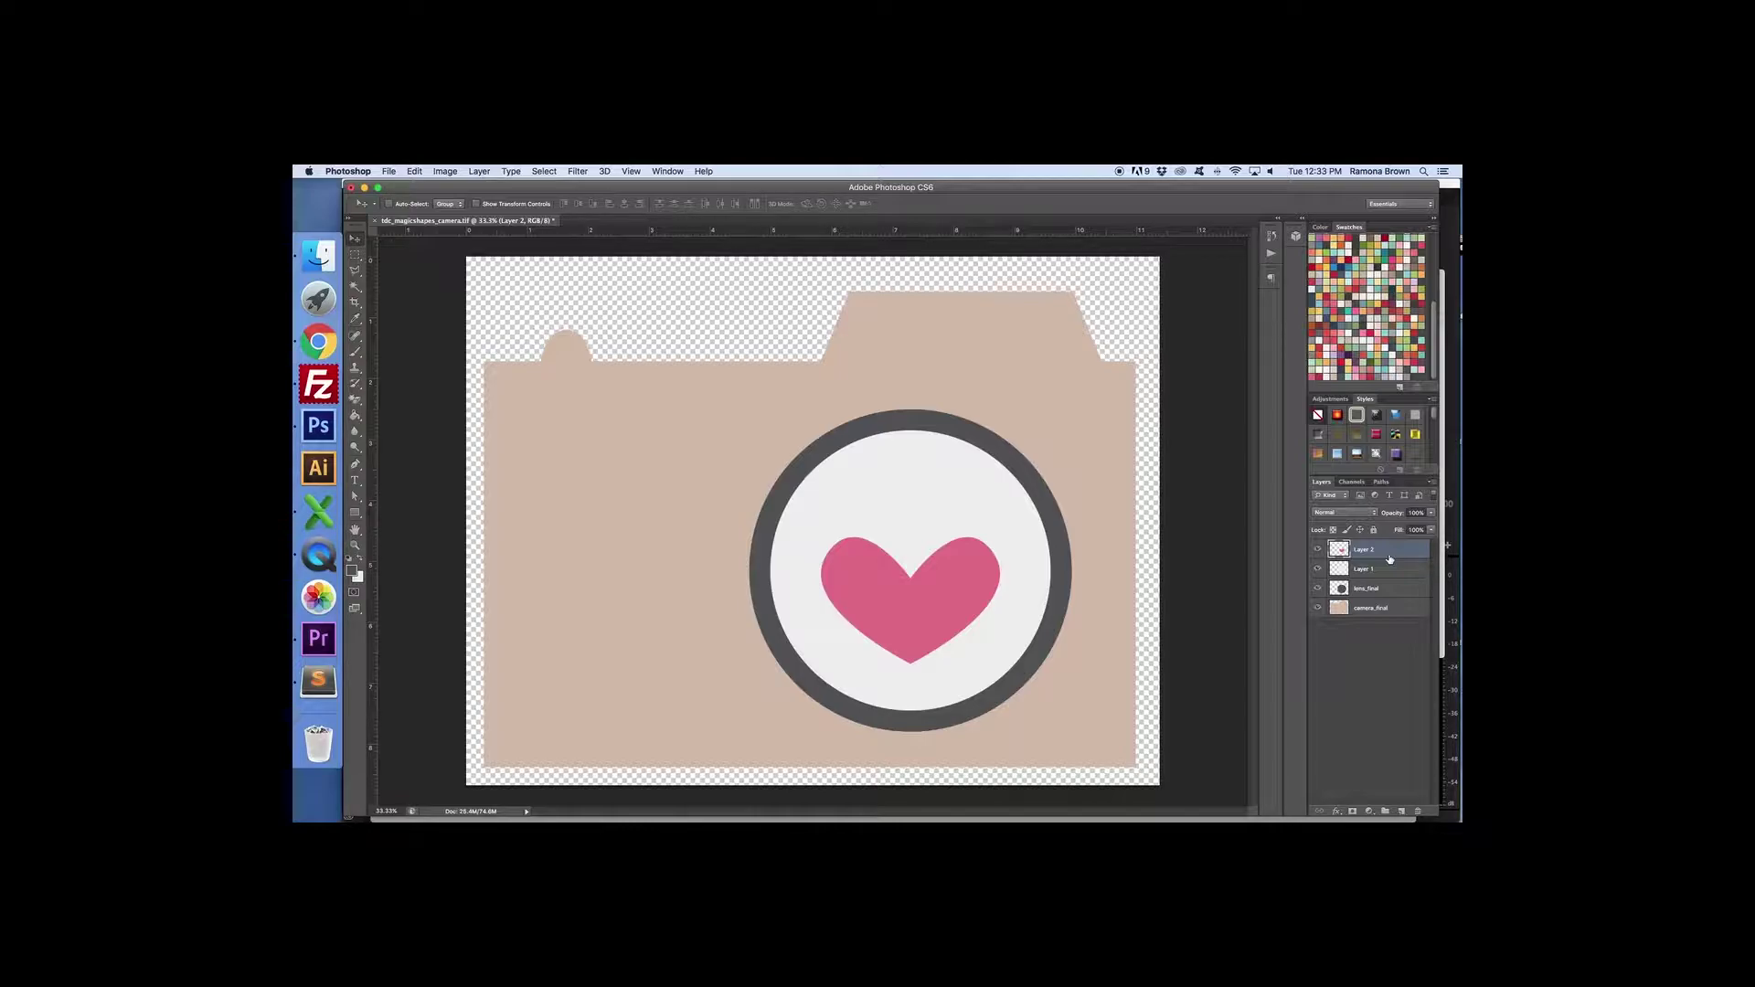
pyautogui.rightClick(1399, 607)
pyautogui.click(1186, 426)
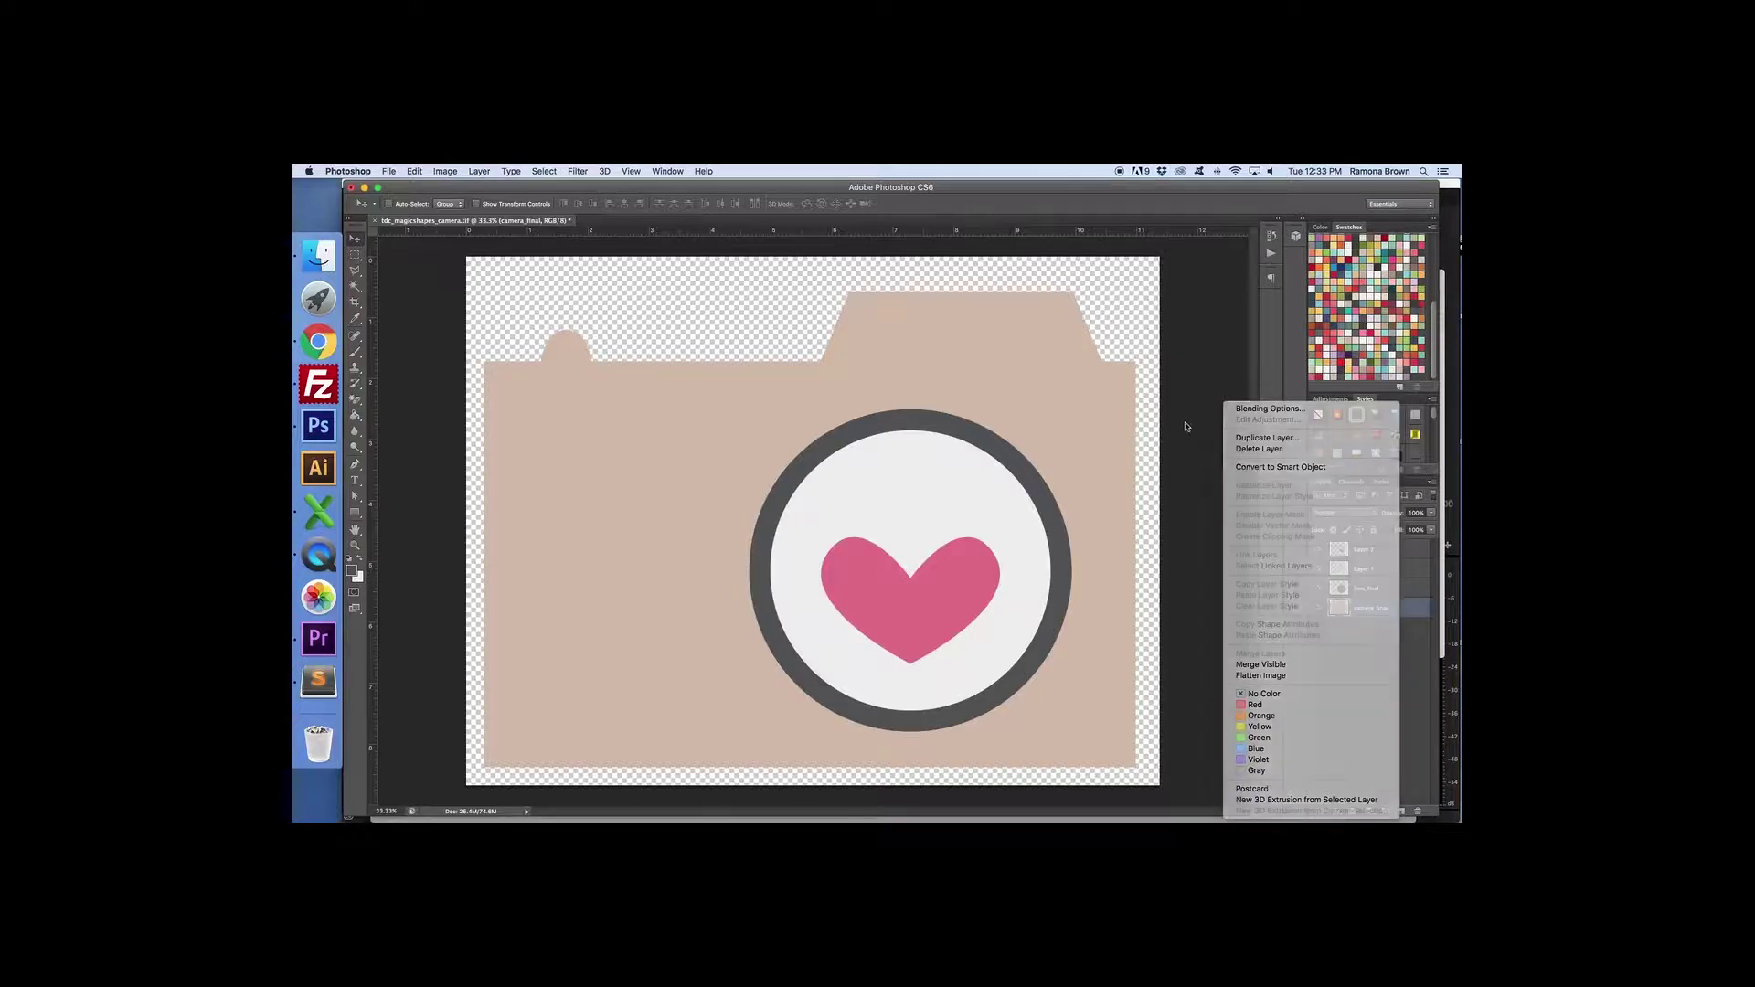
pyautogui.rightClick(1403, 604)
pyautogui.click(1299, 666)
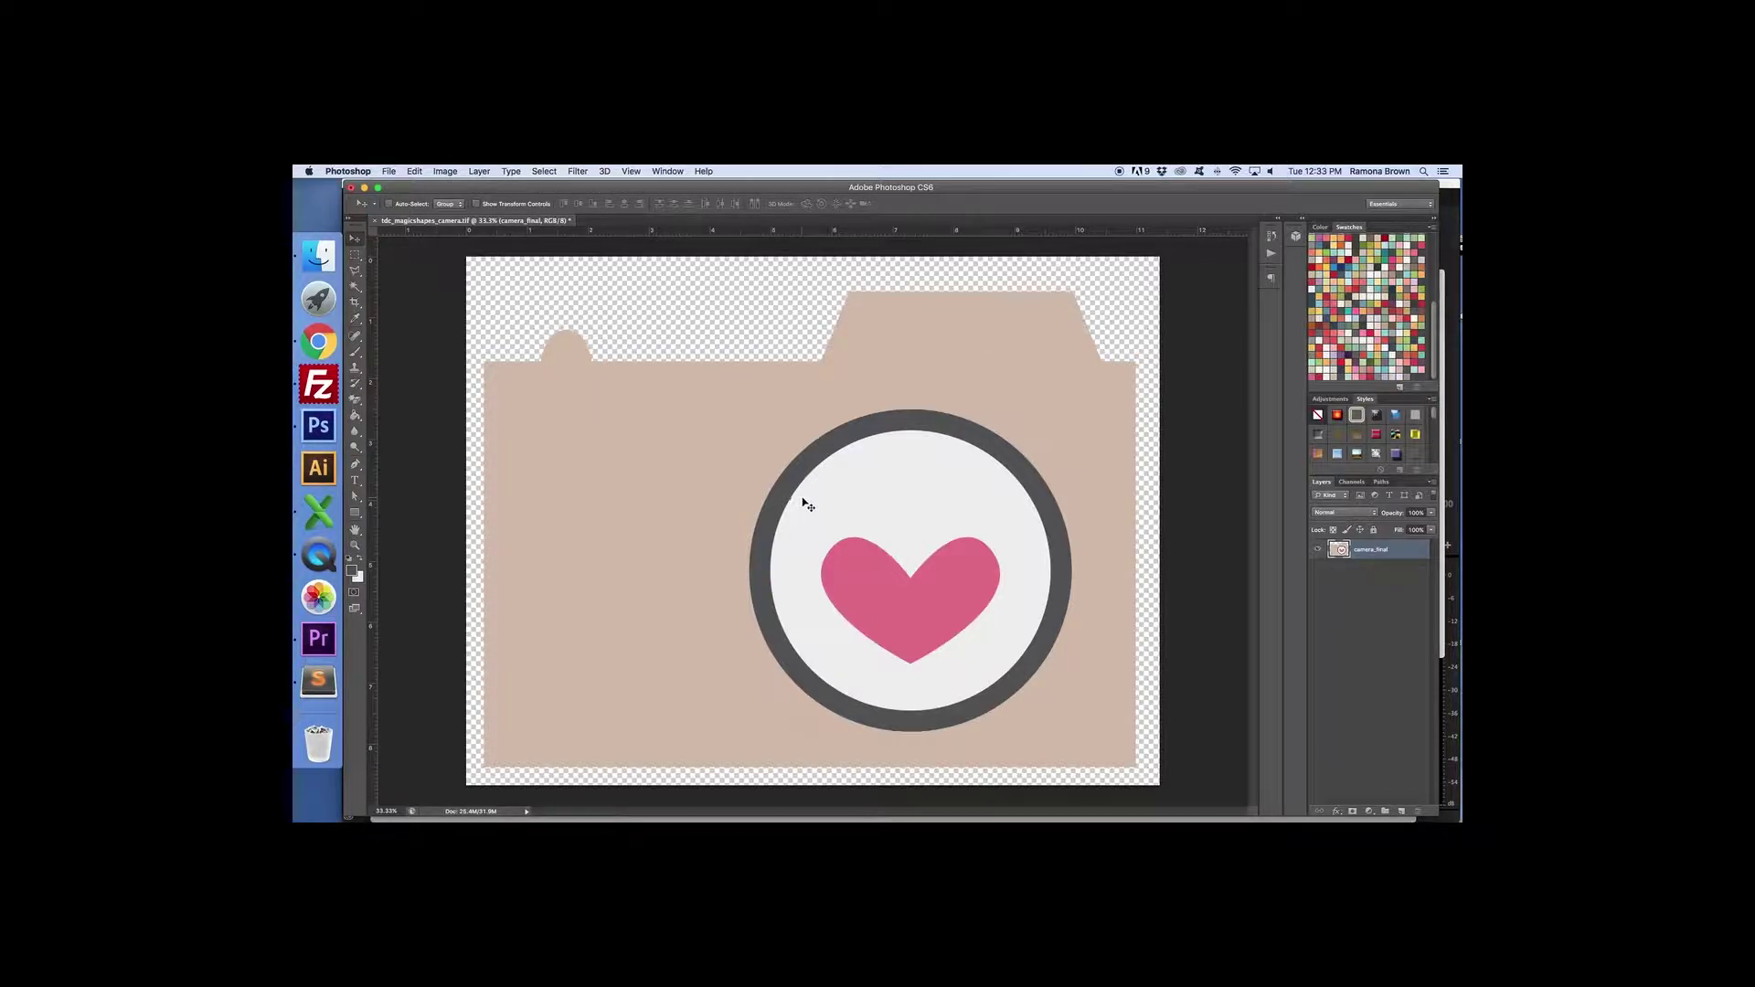
# Step: Try a selection of the merged camera's pixels expanded by 10 pixels, and deselect it
pyautogui.rightClick(1337, 550)
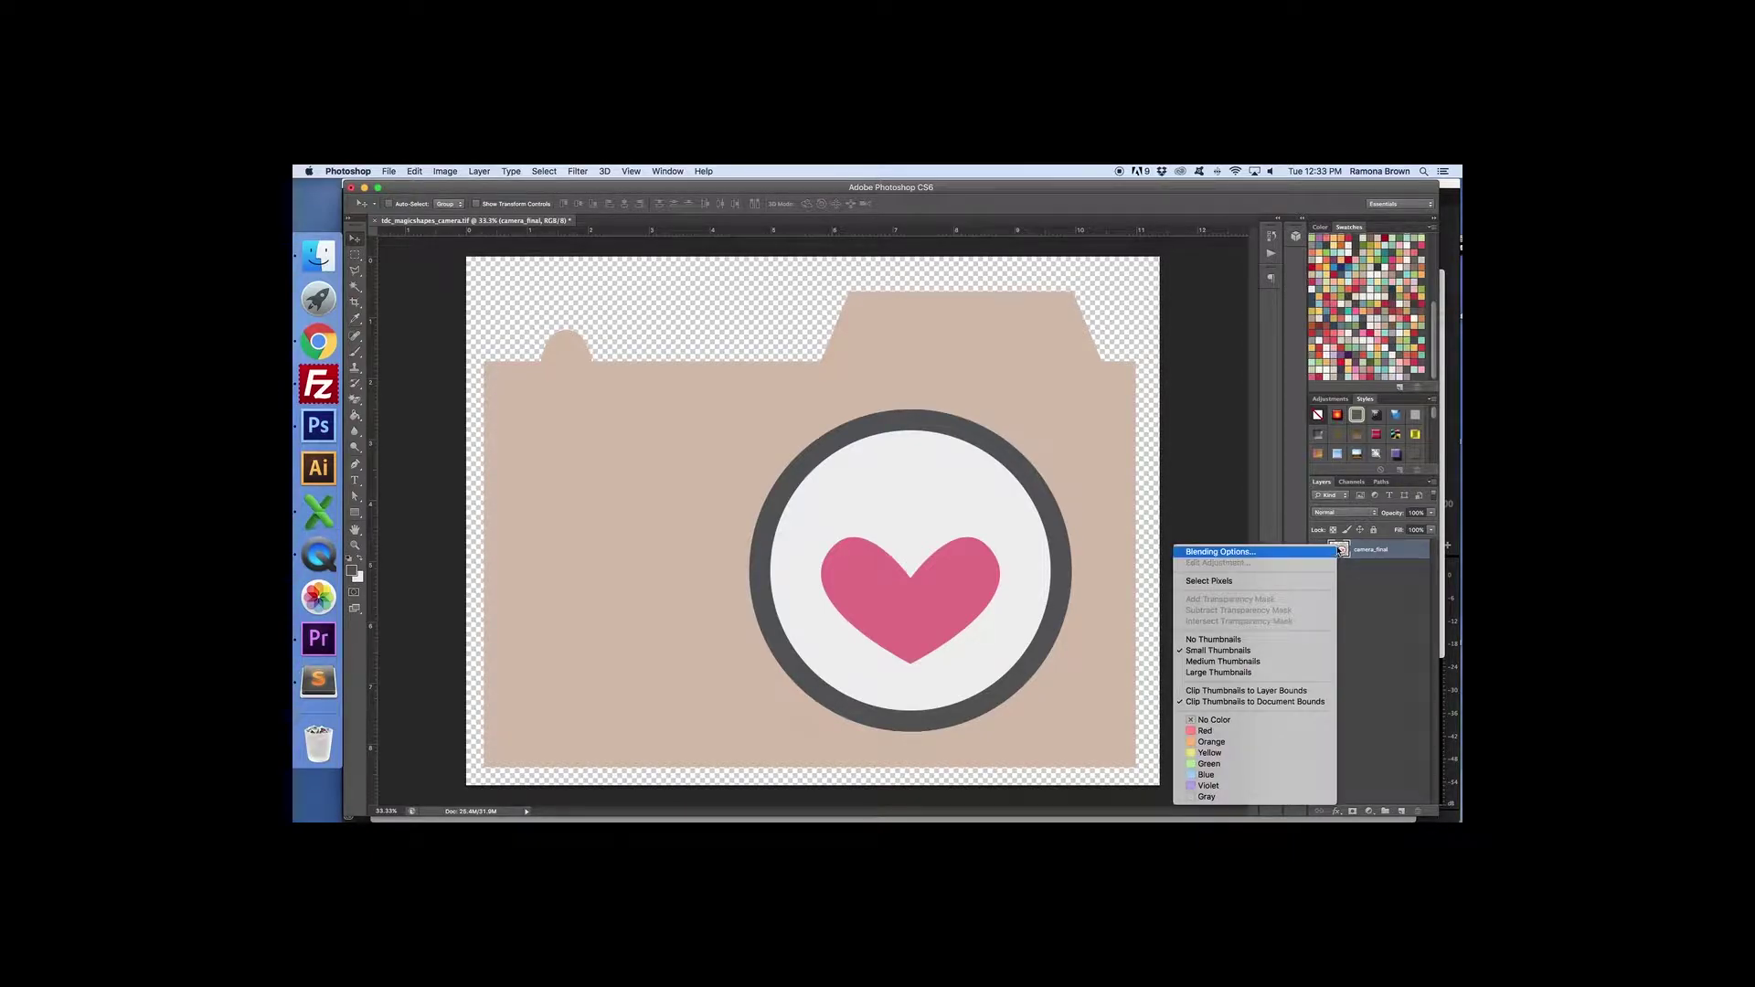
pyautogui.click(1198, 582)
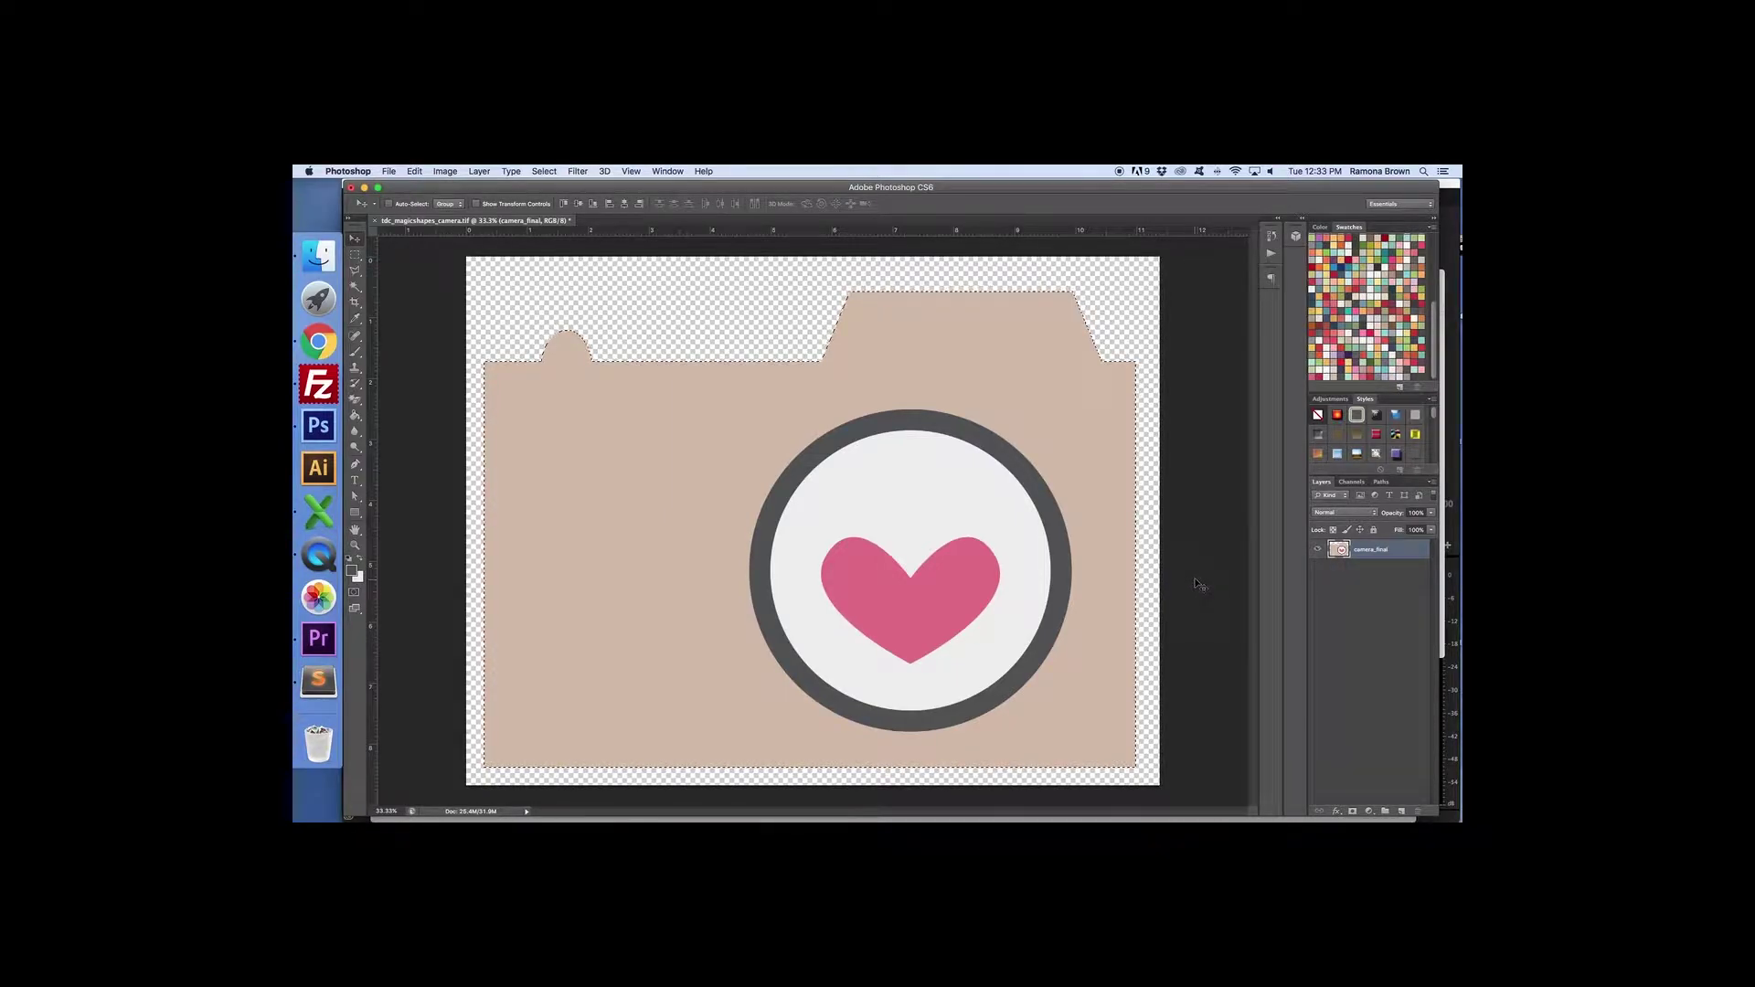
pyautogui.click(539, 171)
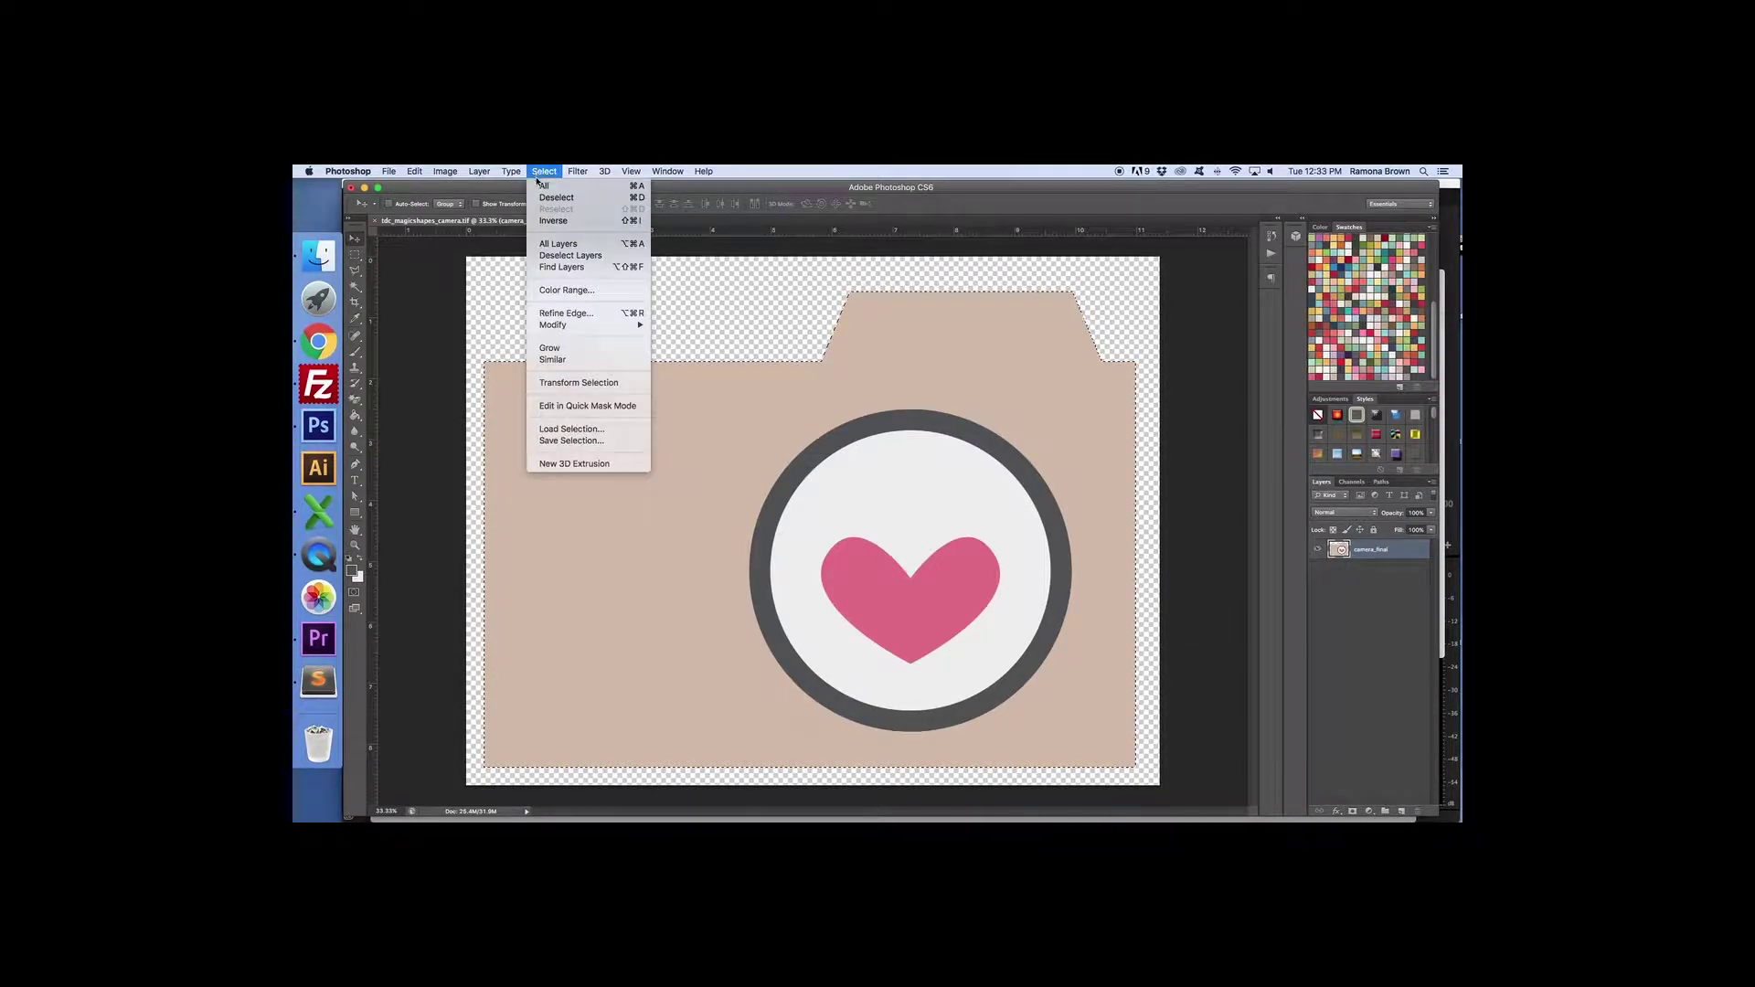
pyautogui.moveTo(572, 322)
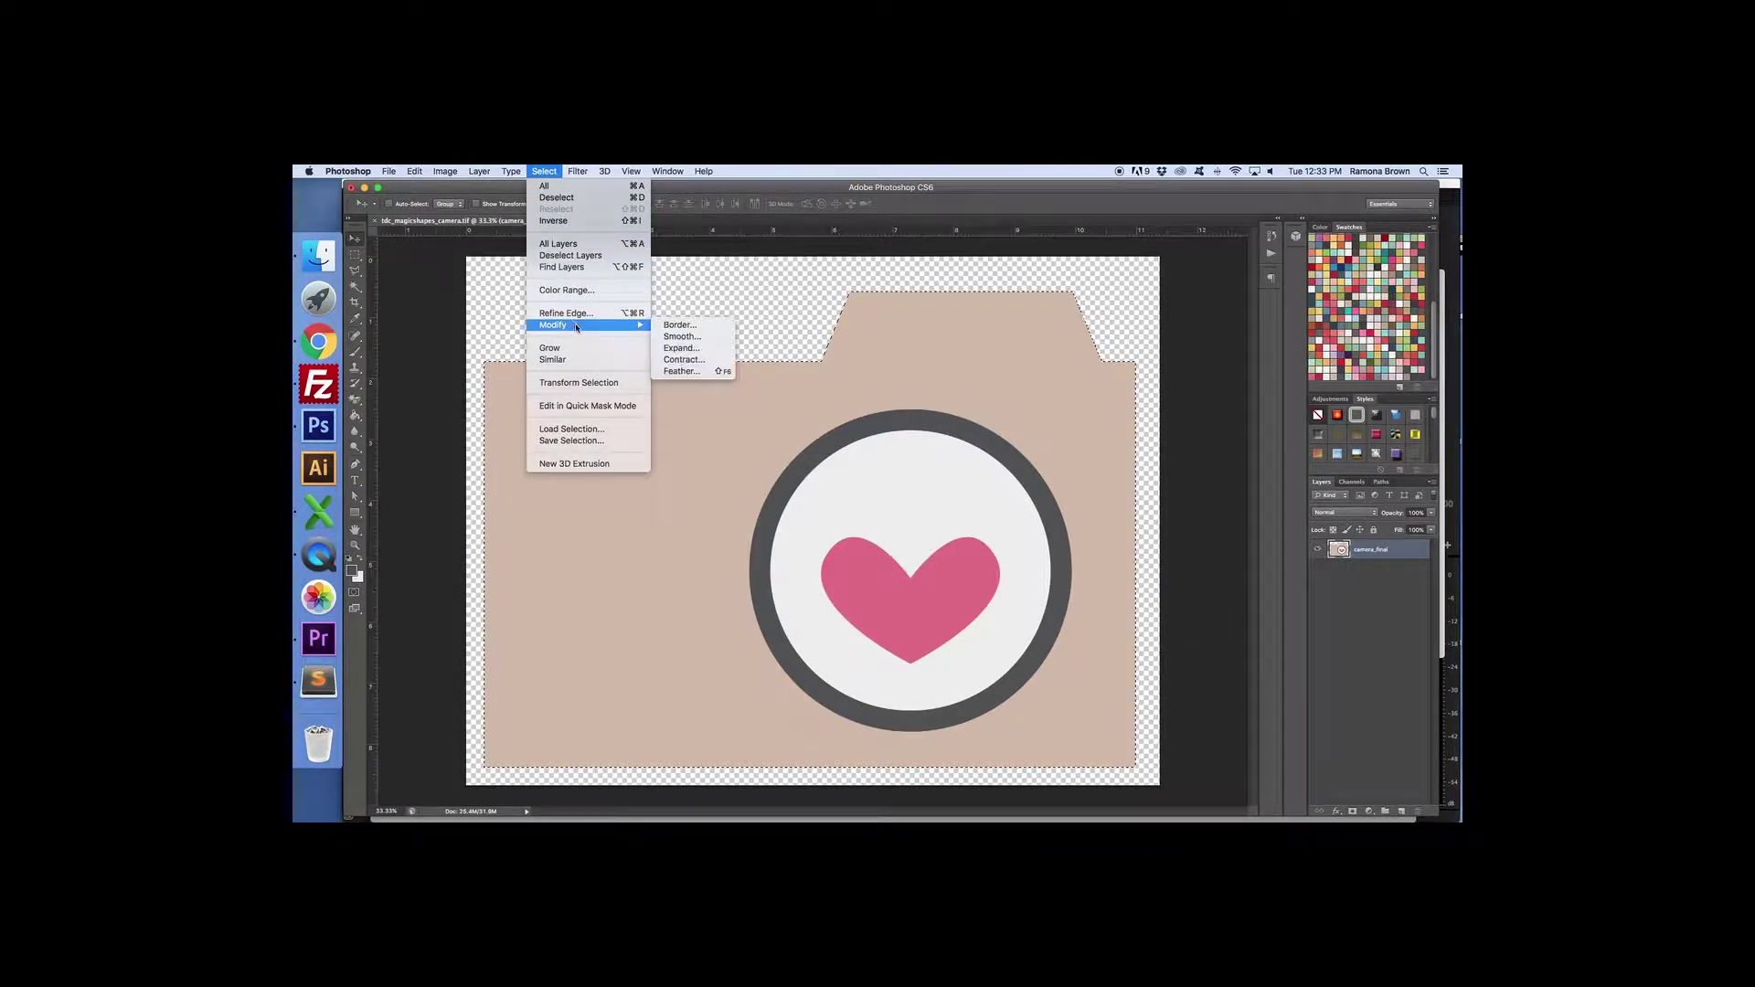
pyautogui.click(683, 351)
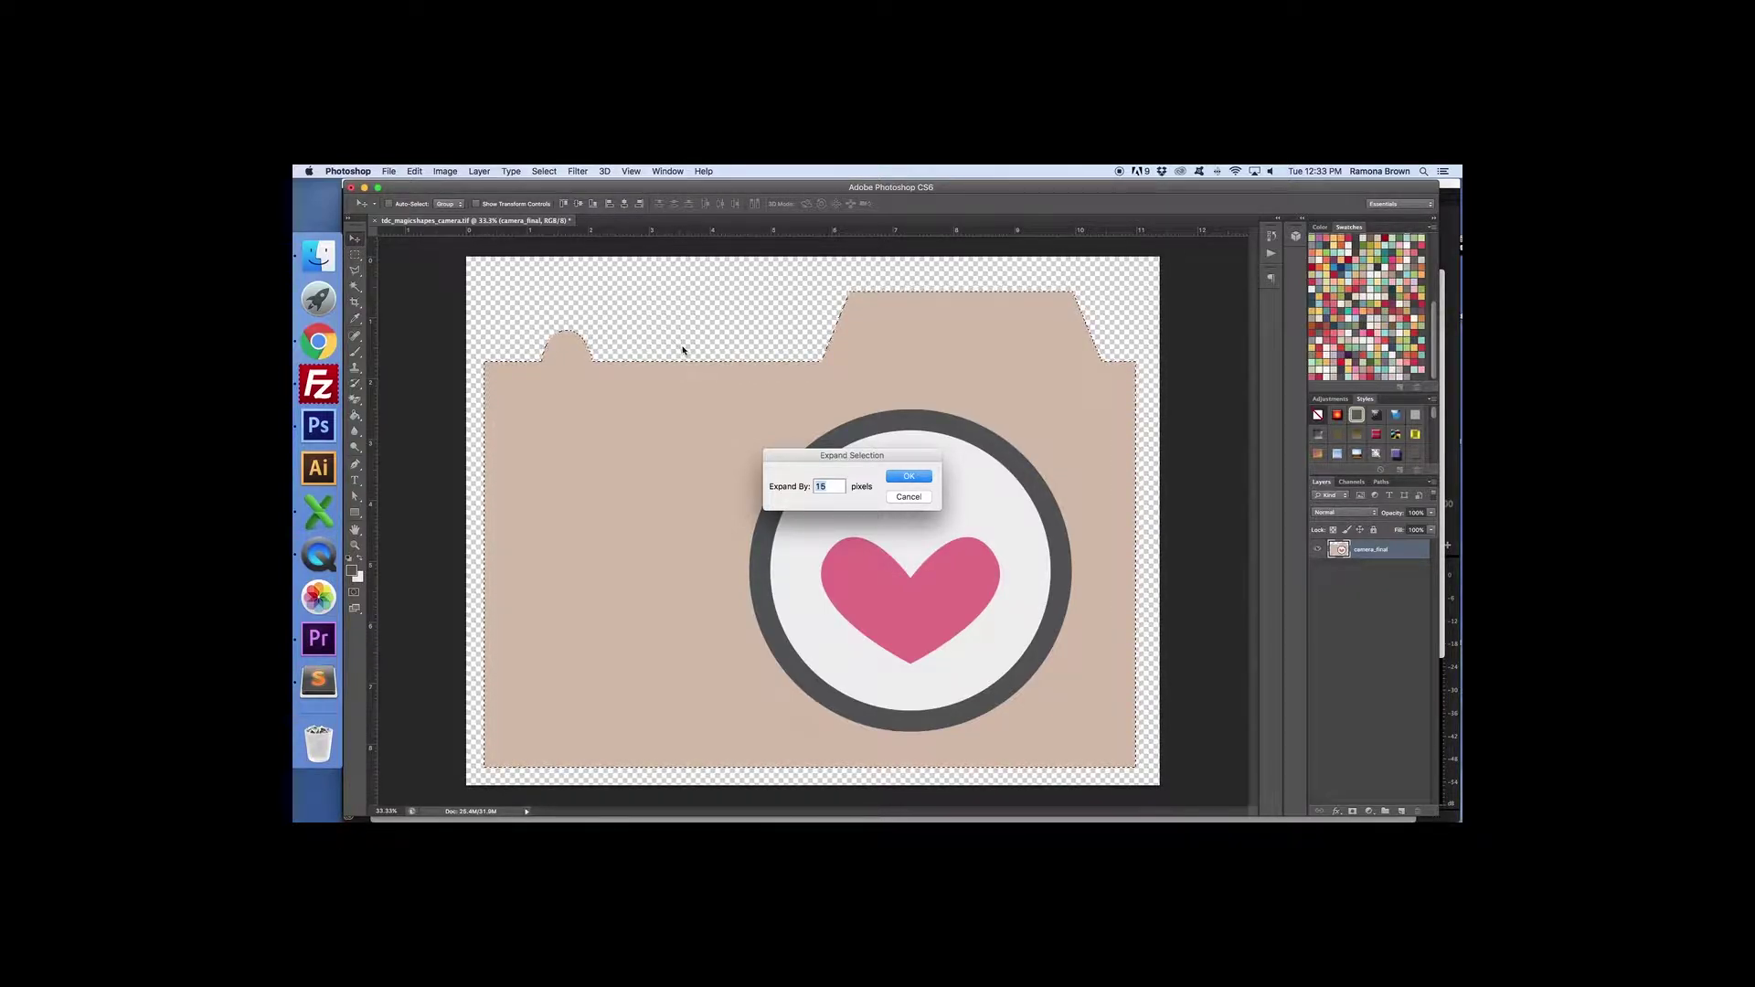
pyautogui.write('10')
pyautogui.click(919, 476)
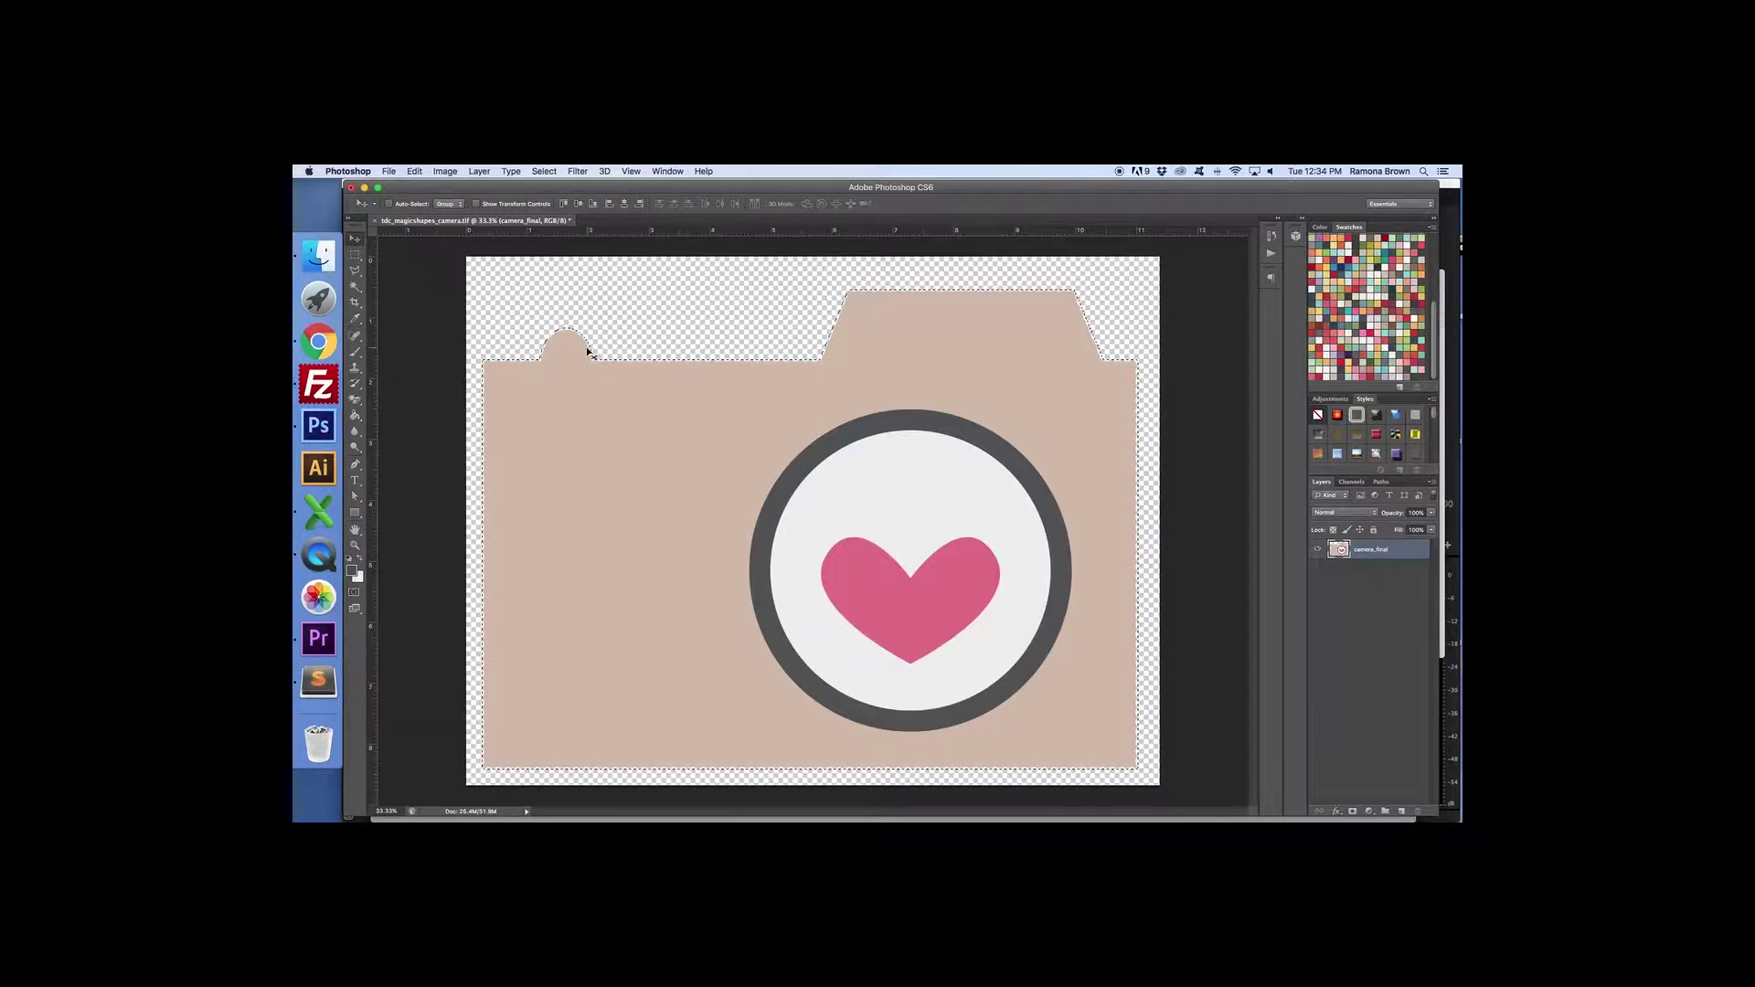
pyautogui.click(545, 172)
pyautogui.click(555, 201)
# Step: Check the document's pixel dimensions, print size and resolution in Image Size without changing them
pyautogui.click(446, 172)
pyautogui.click(466, 279)
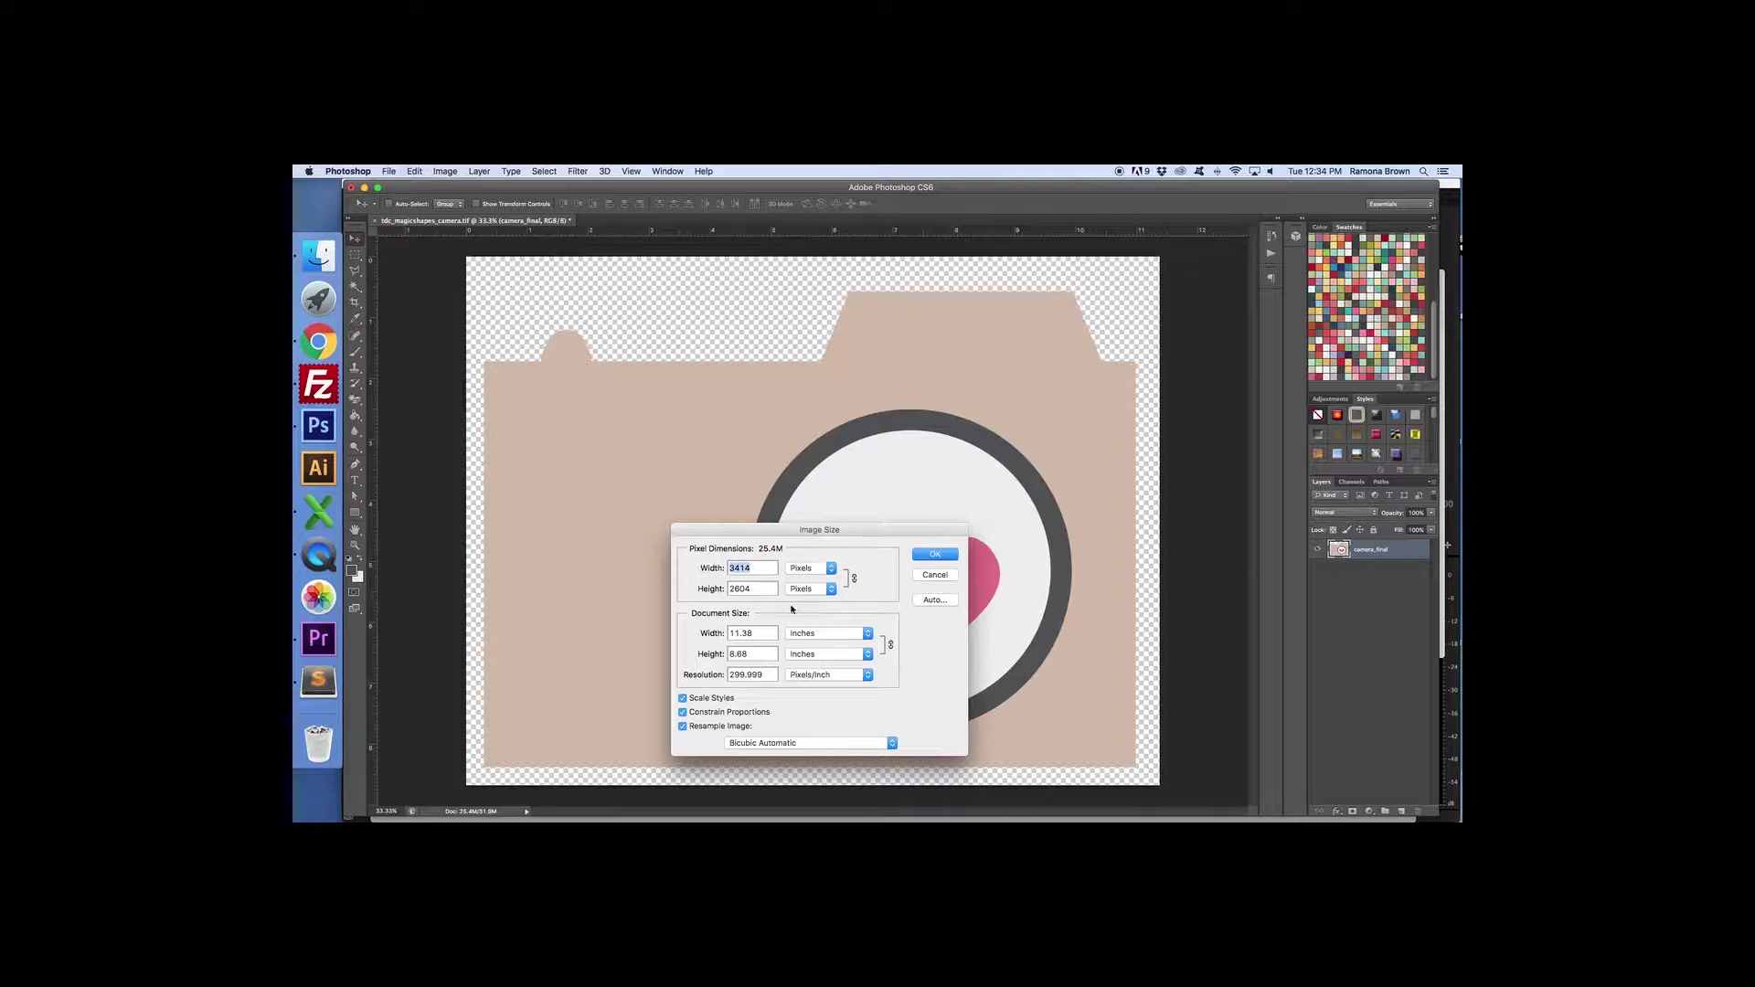
pyautogui.click(935, 554)
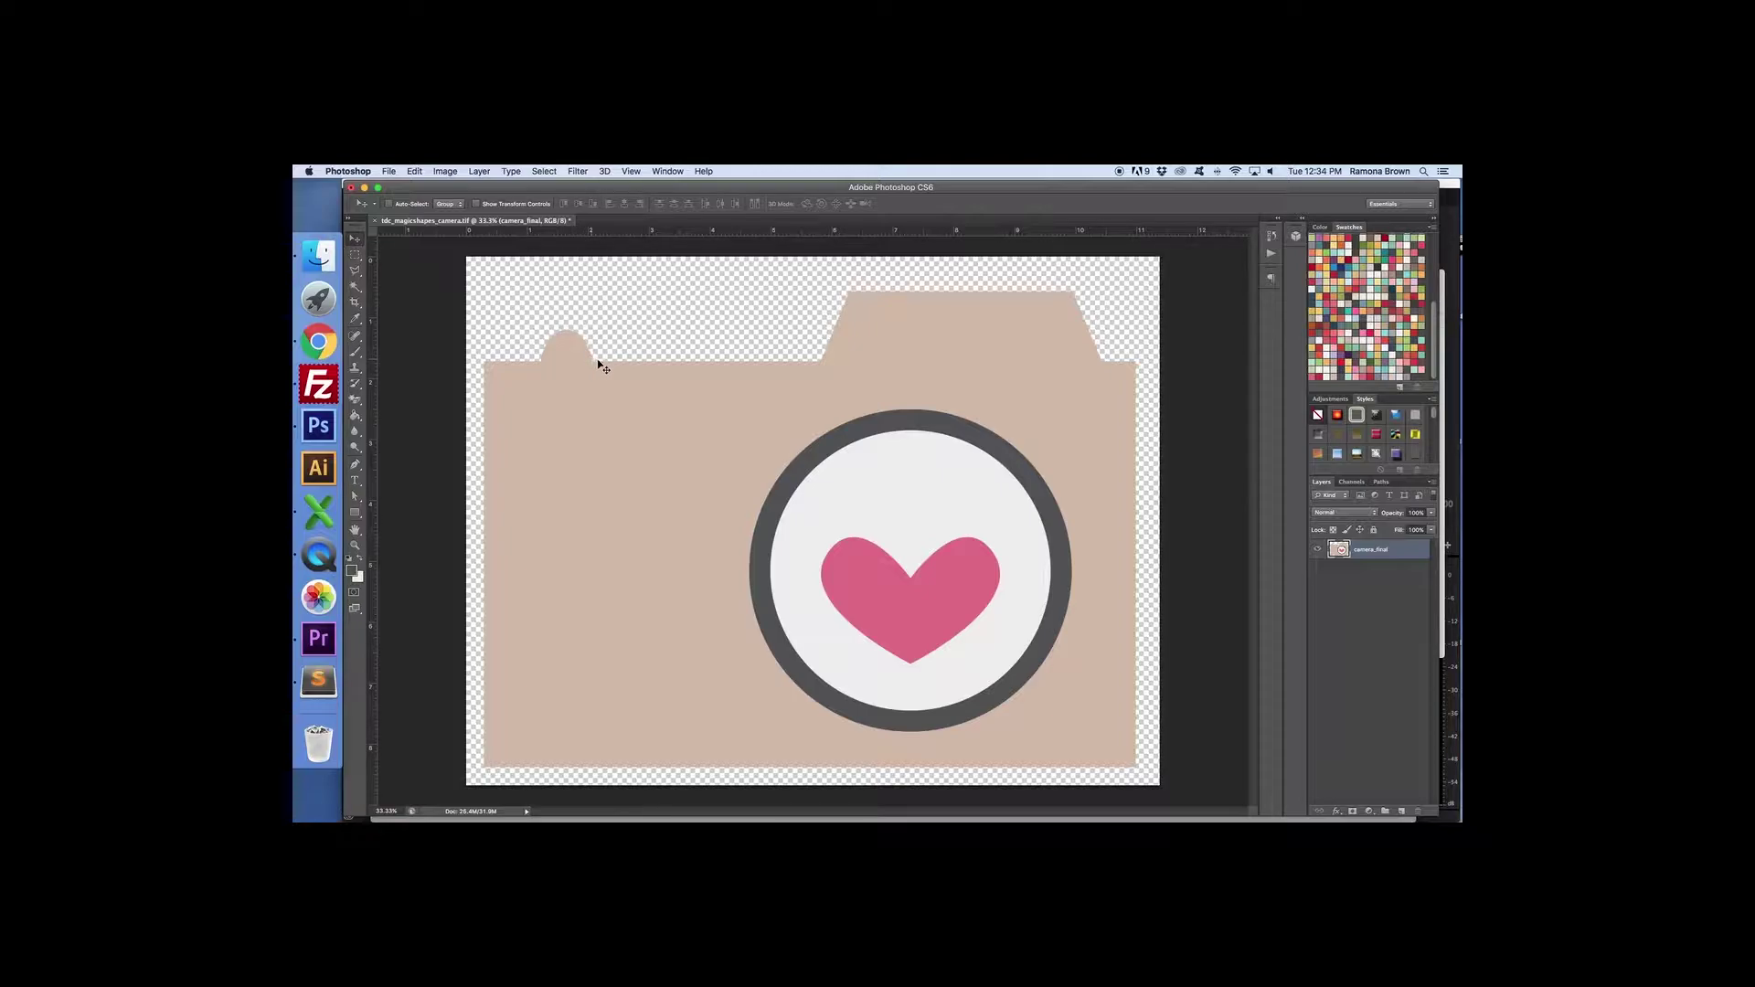
# Step: Resize the image to a document width of 5 inches with proportions constrained
pyautogui.click(445, 172)
pyautogui.click(475, 281)
pyautogui.moveTo(758, 634); pyautogui.dragTo(727, 638)
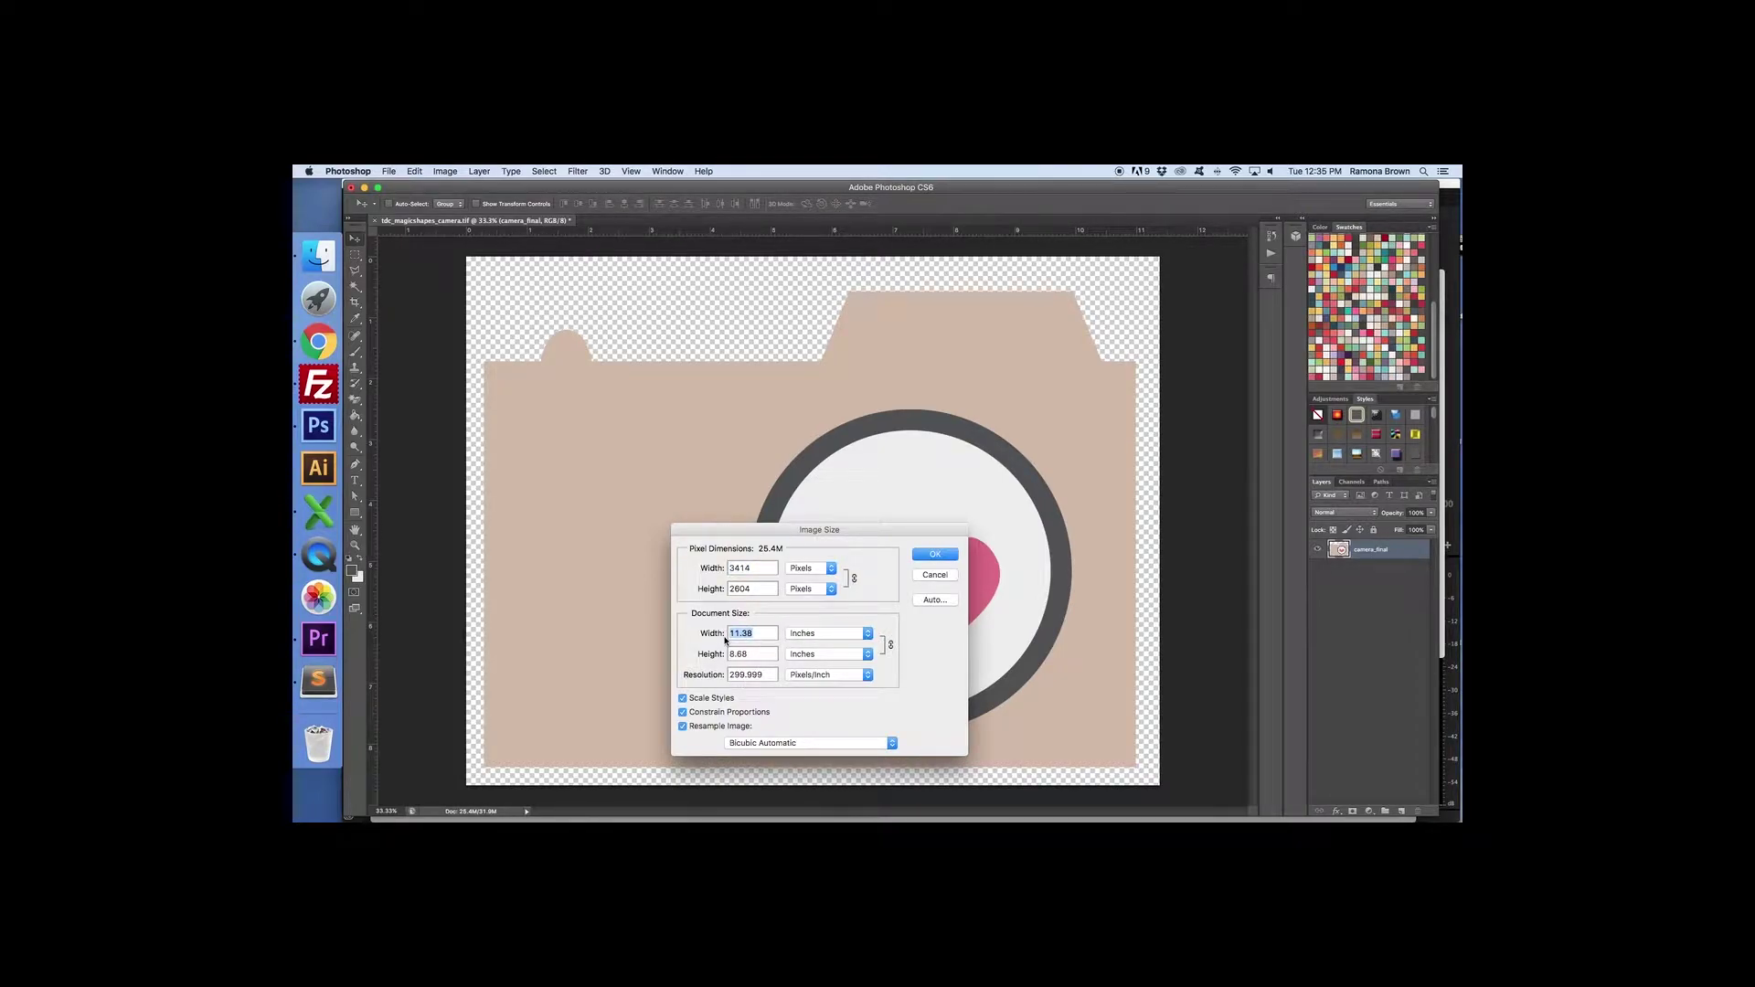
pyautogui.write('5')
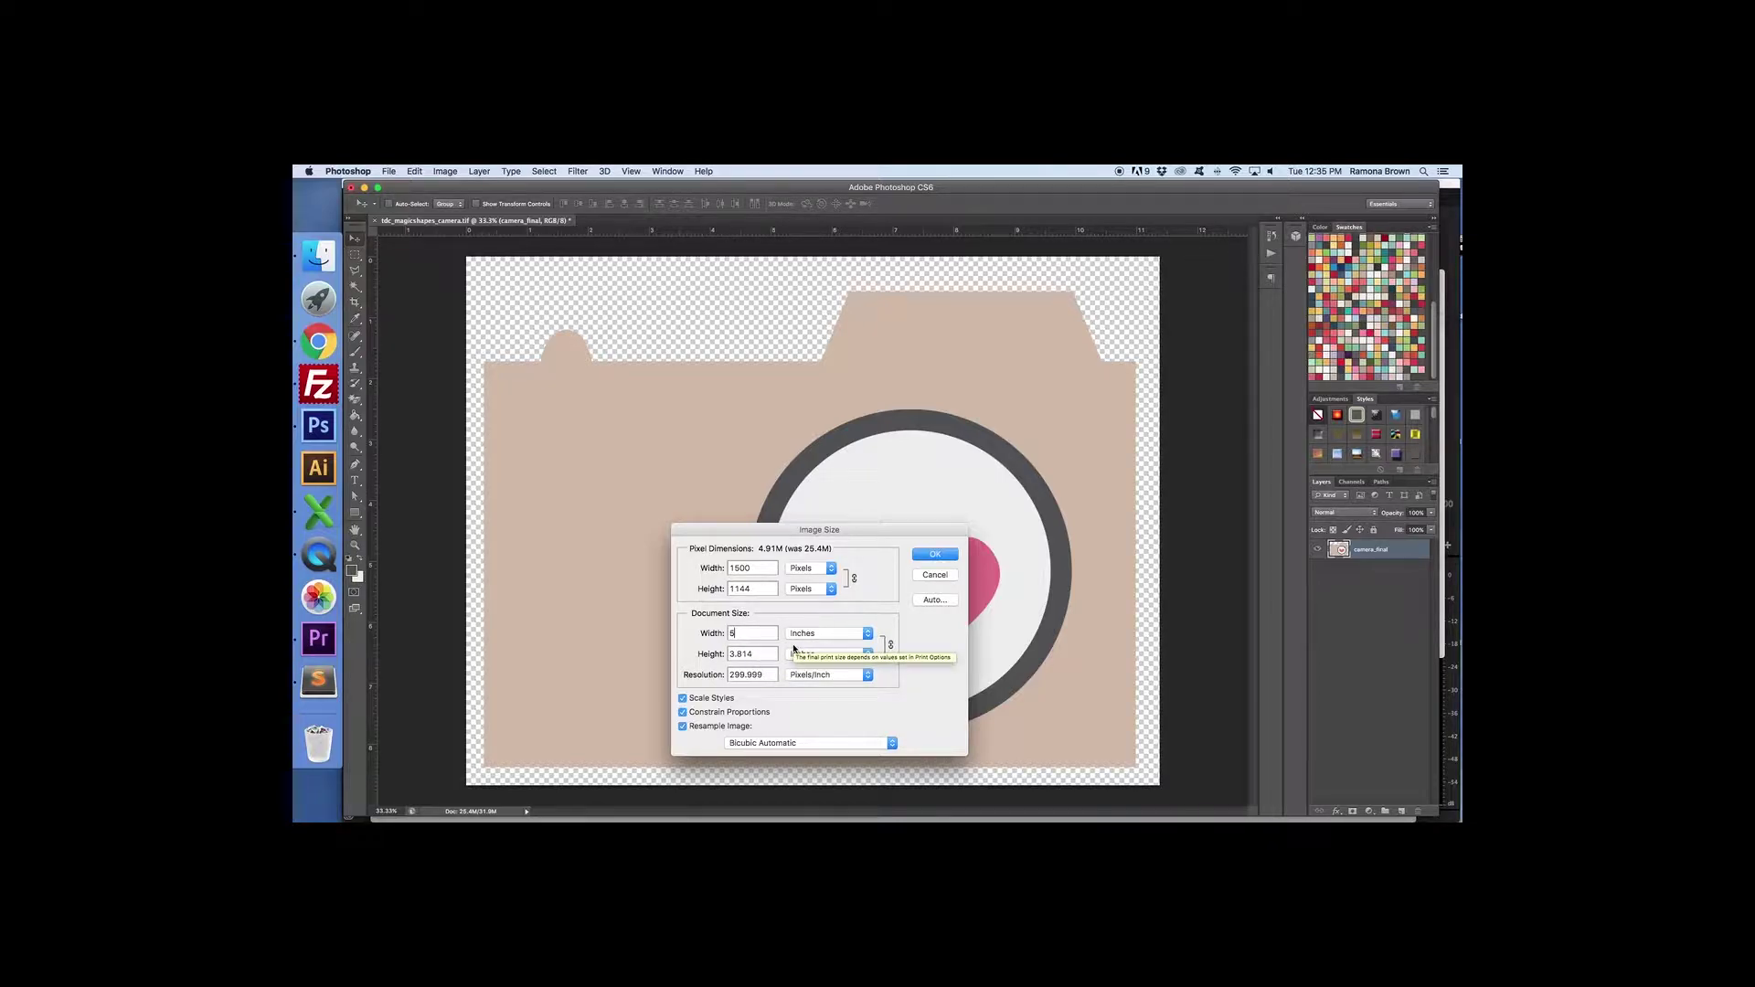
pyautogui.click(938, 556)
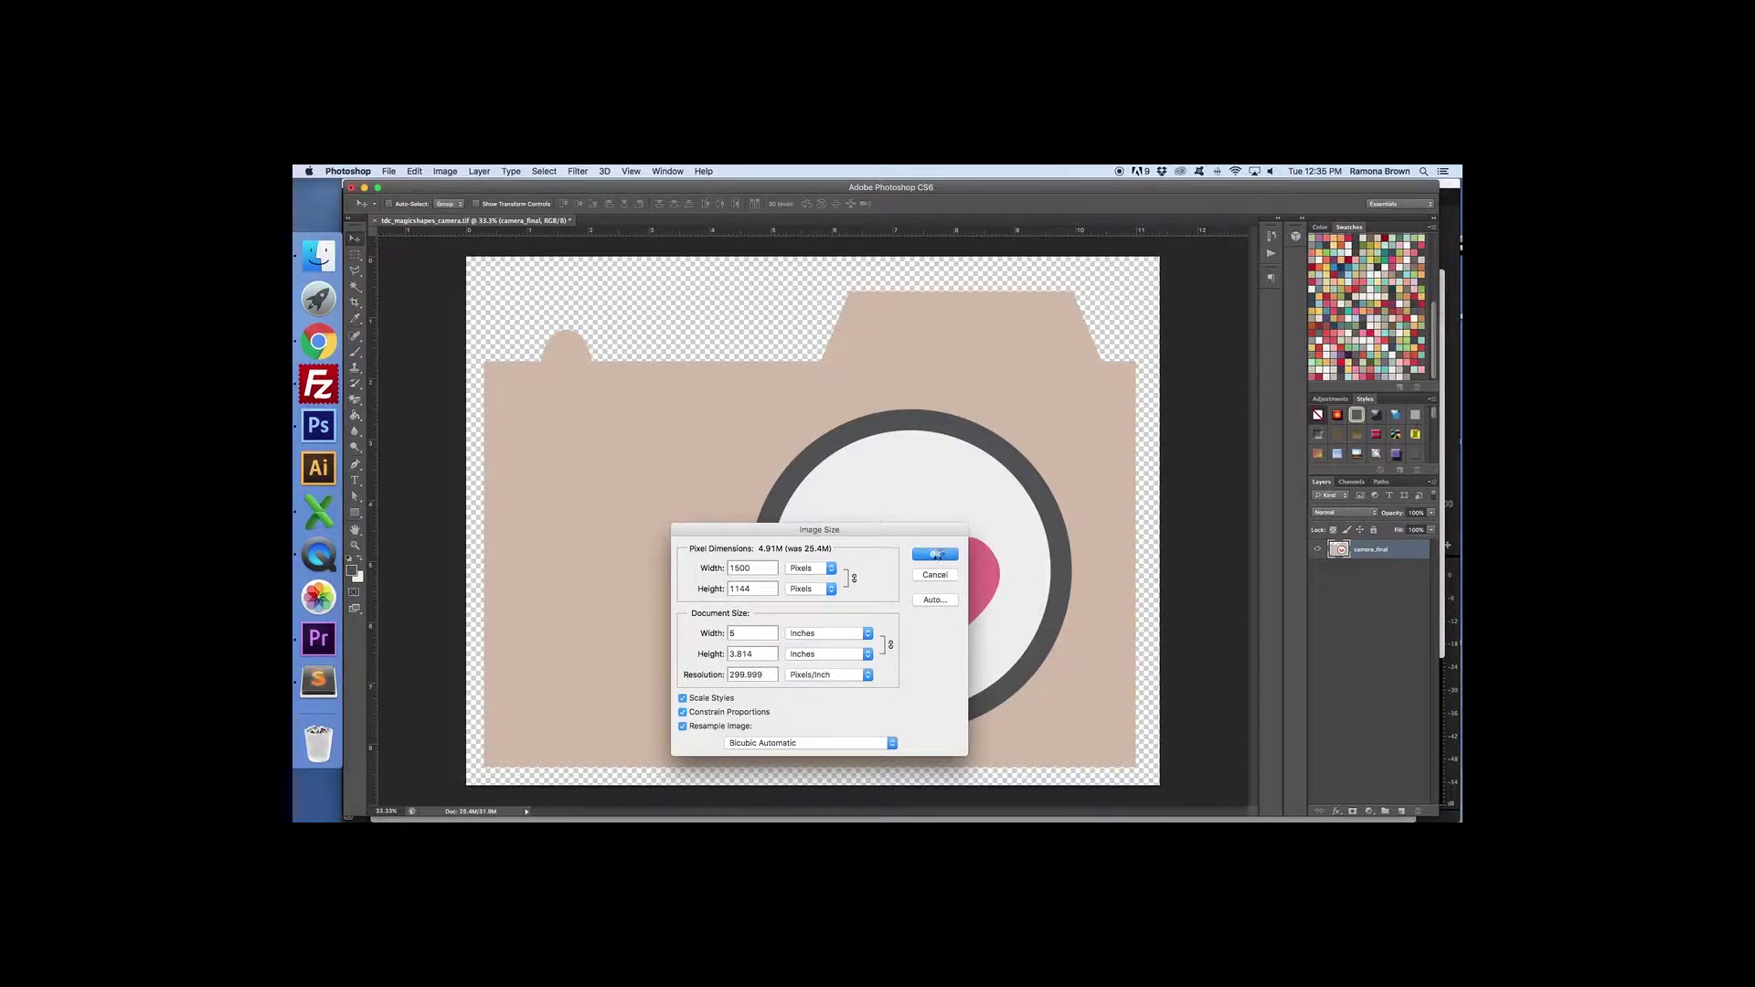
pyautogui.press('super+equal')
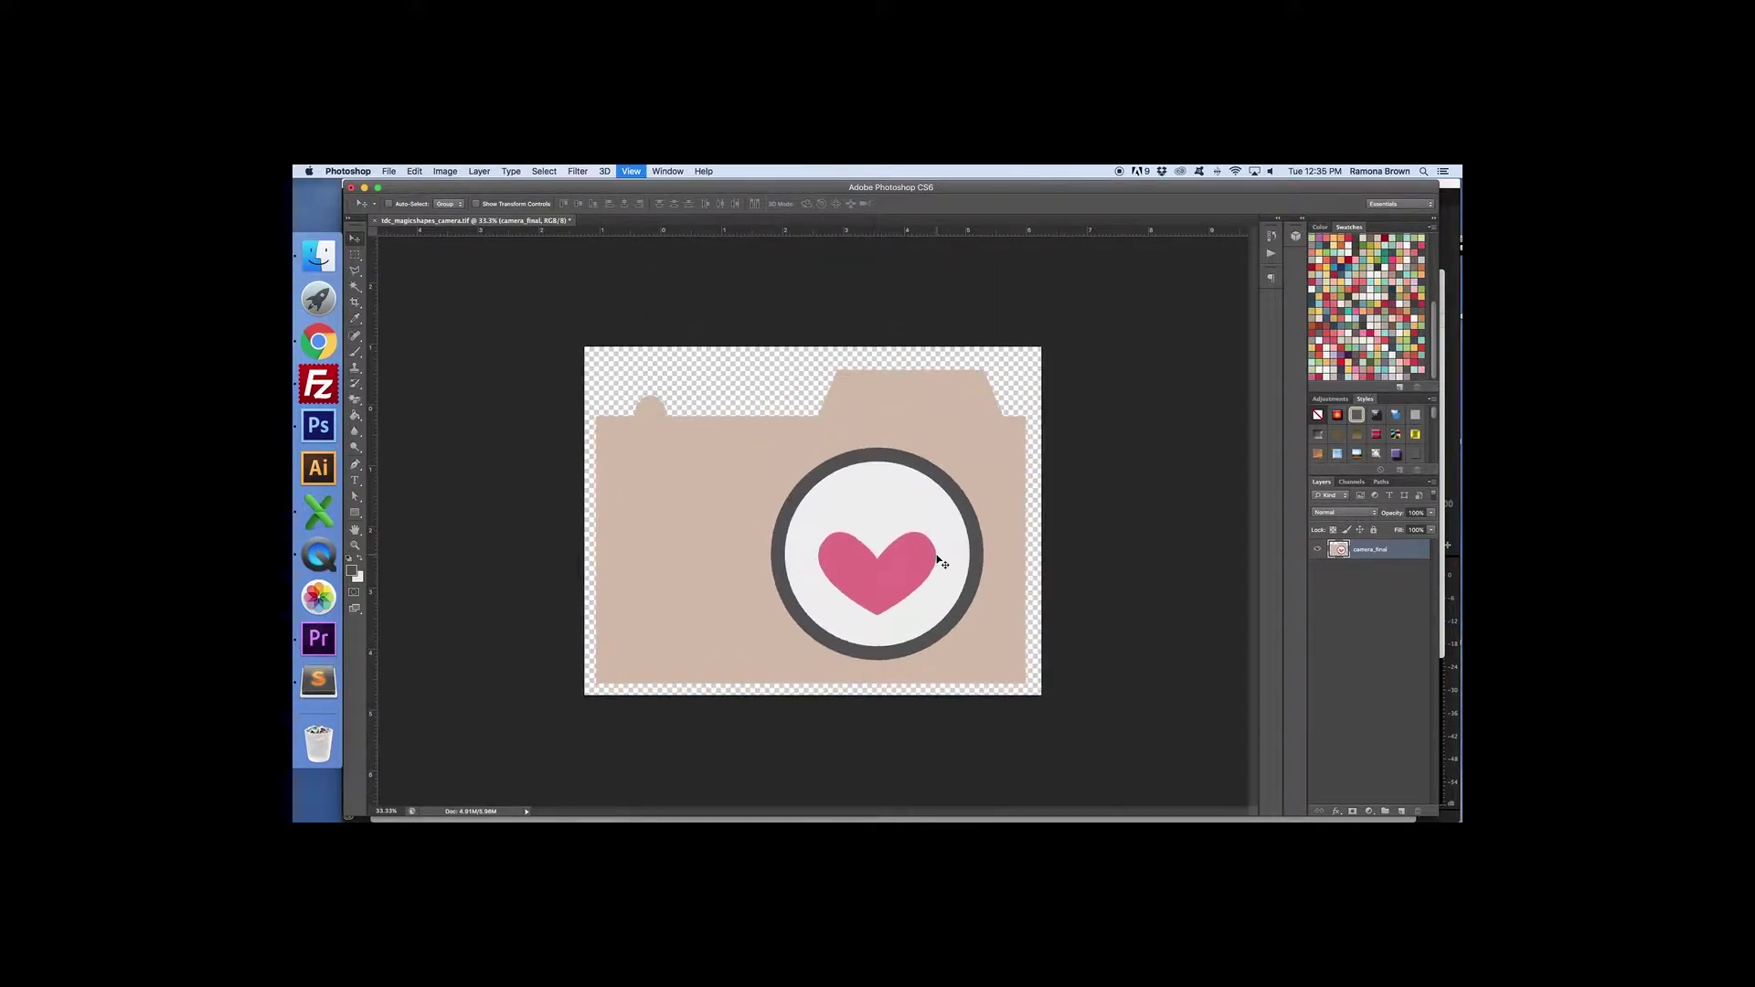
pyautogui.press('super+equal')
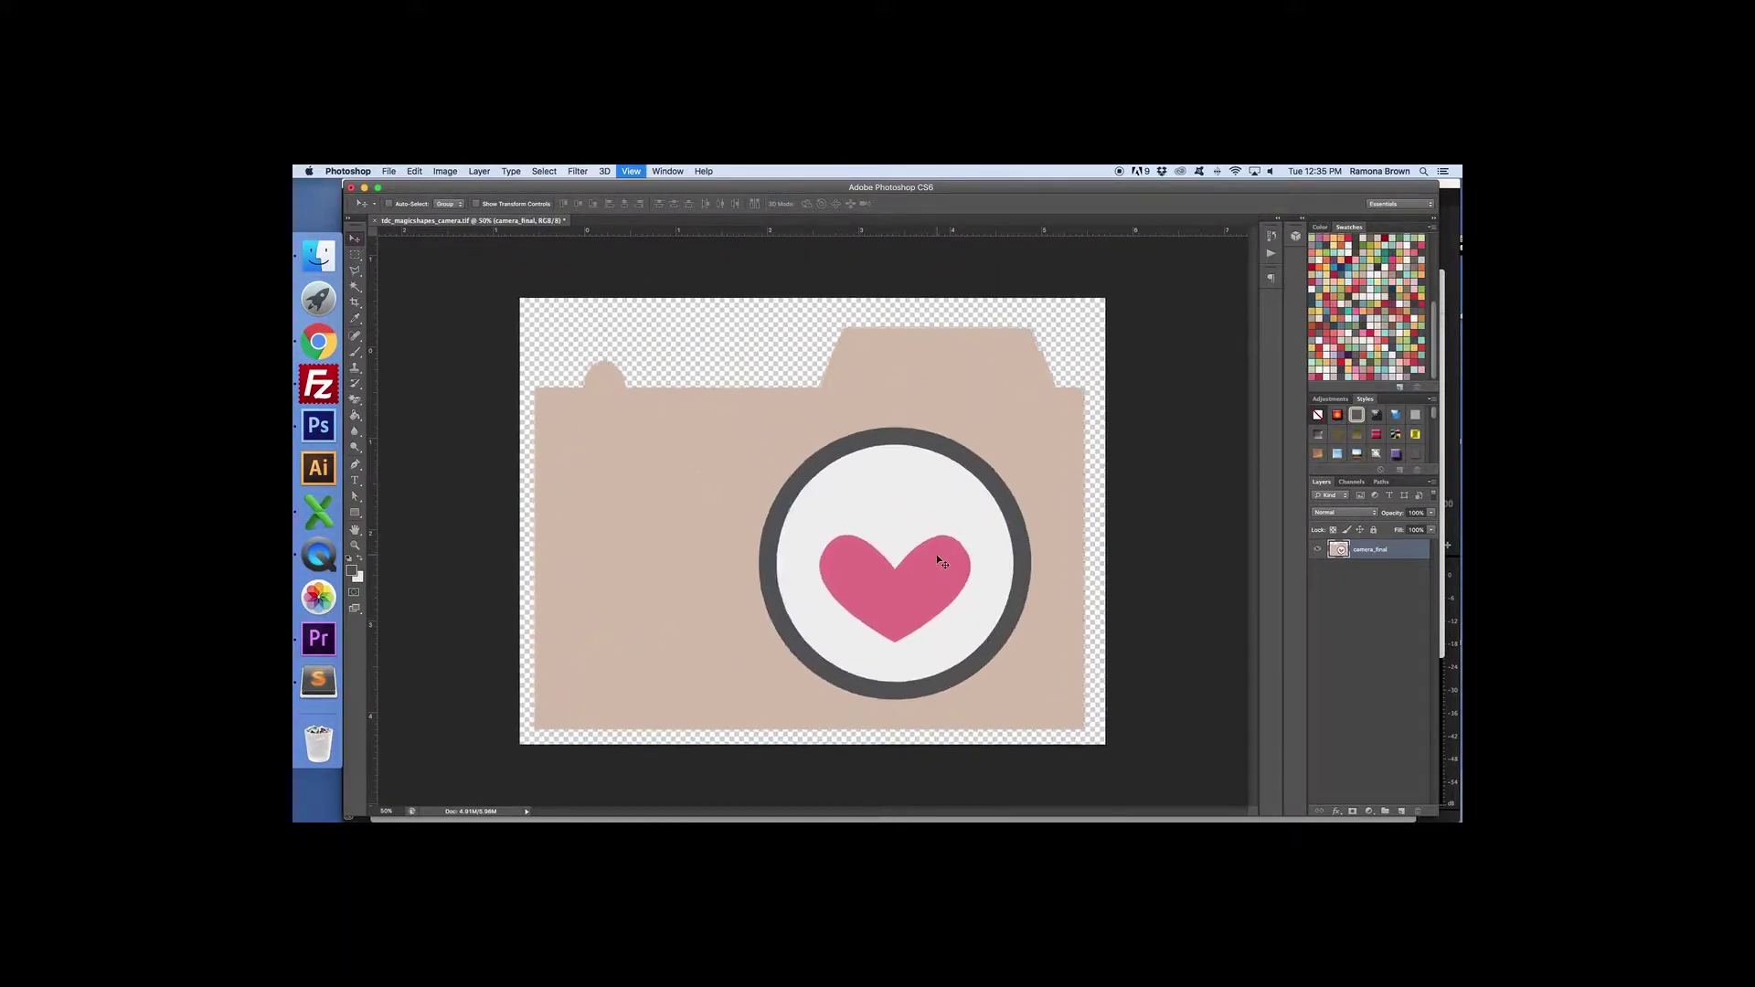
# Step: Select the pixels of the camera_final layer and expand the selection by 10 pixels
pyautogui.rightClick(1340, 558)
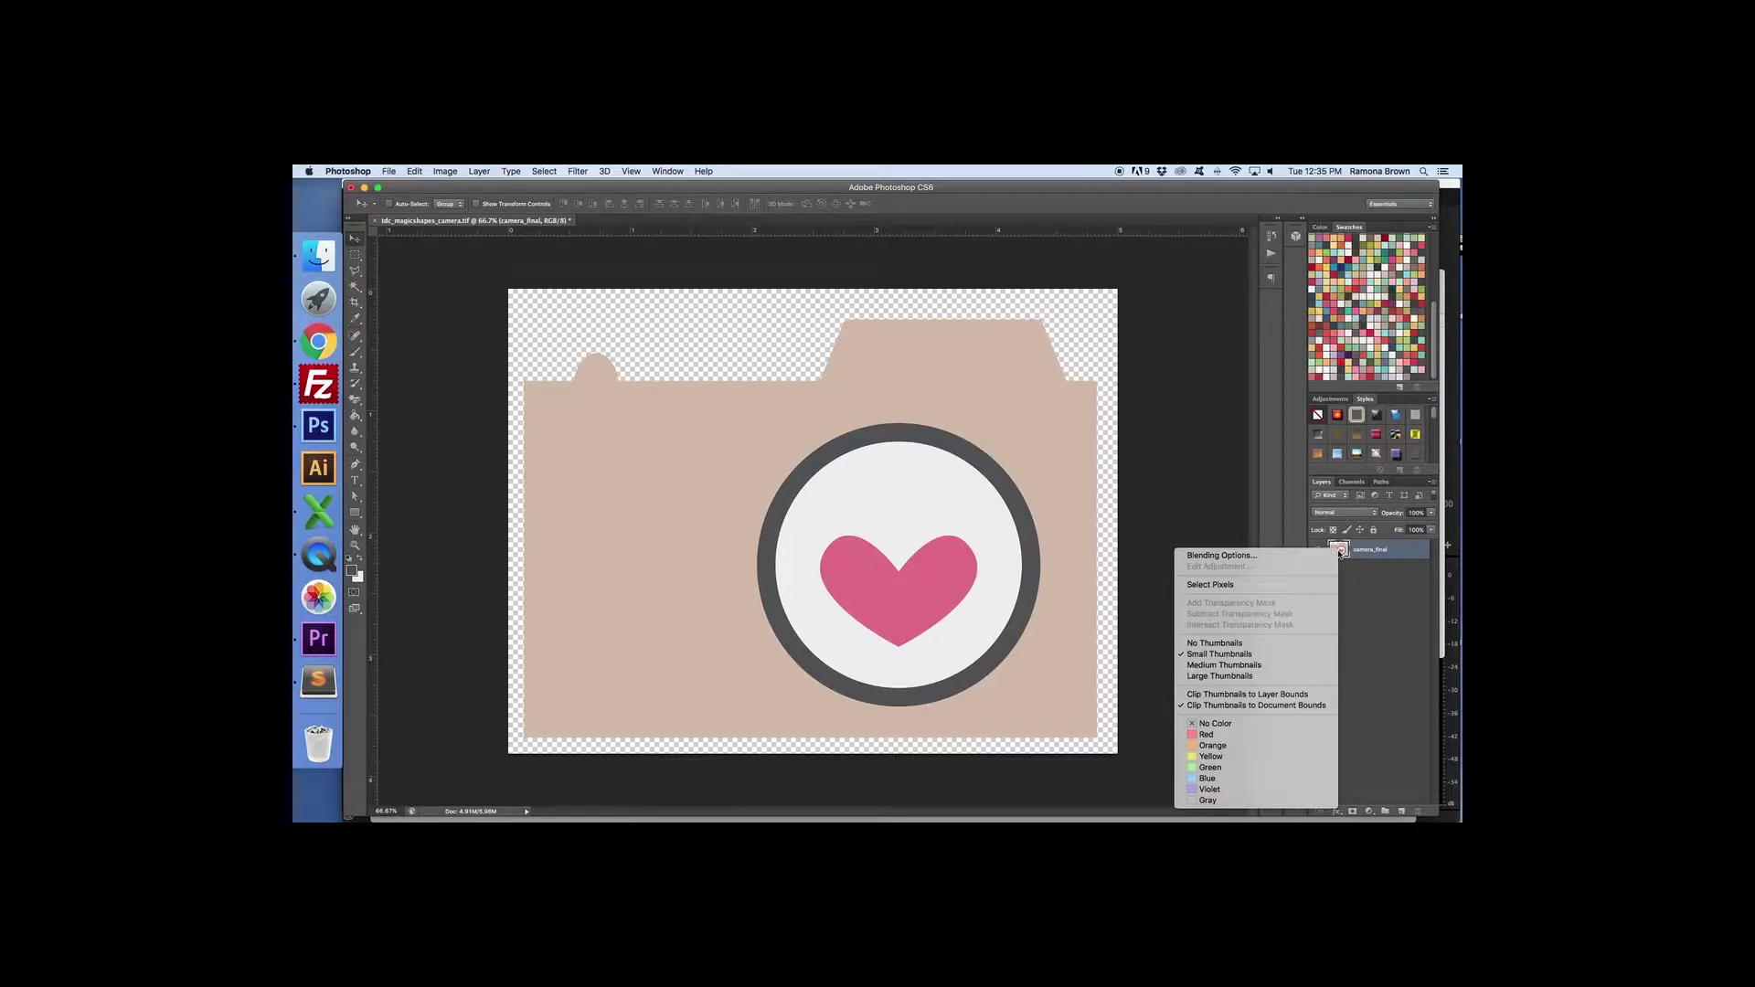
pyautogui.click(1239, 586)
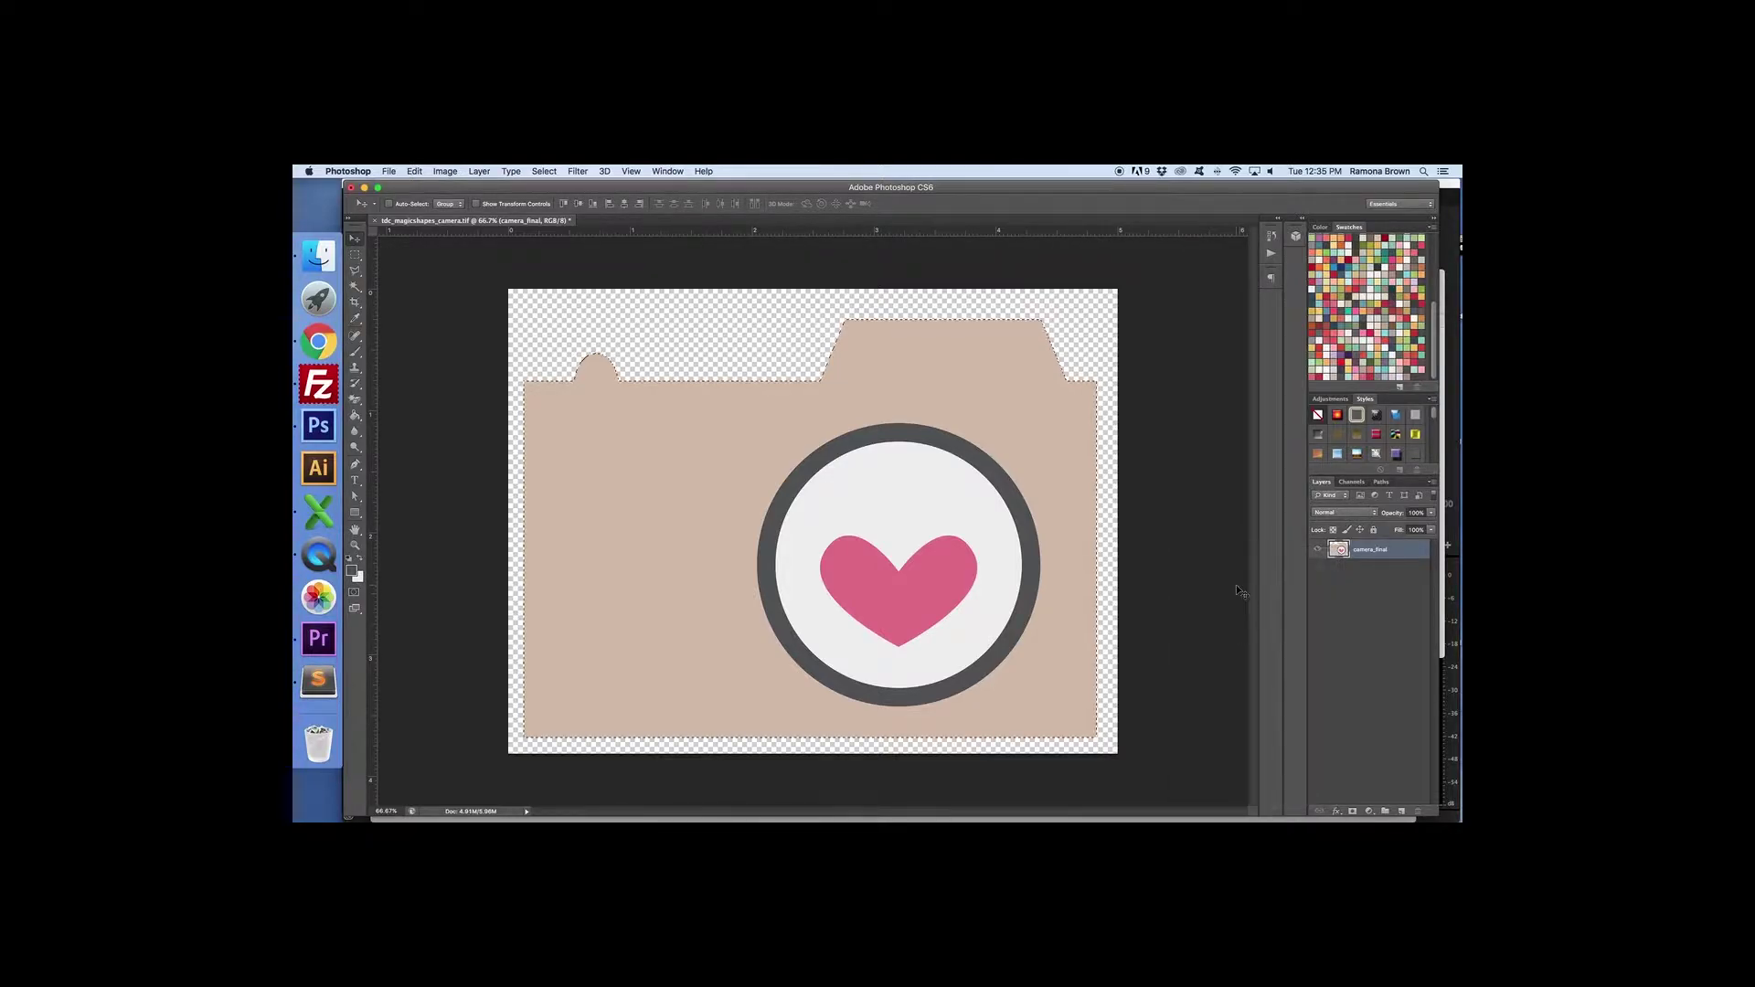
pyautogui.click(544, 171)
pyautogui.moveTo(585, 324)
pyautogui.click(686, 346)
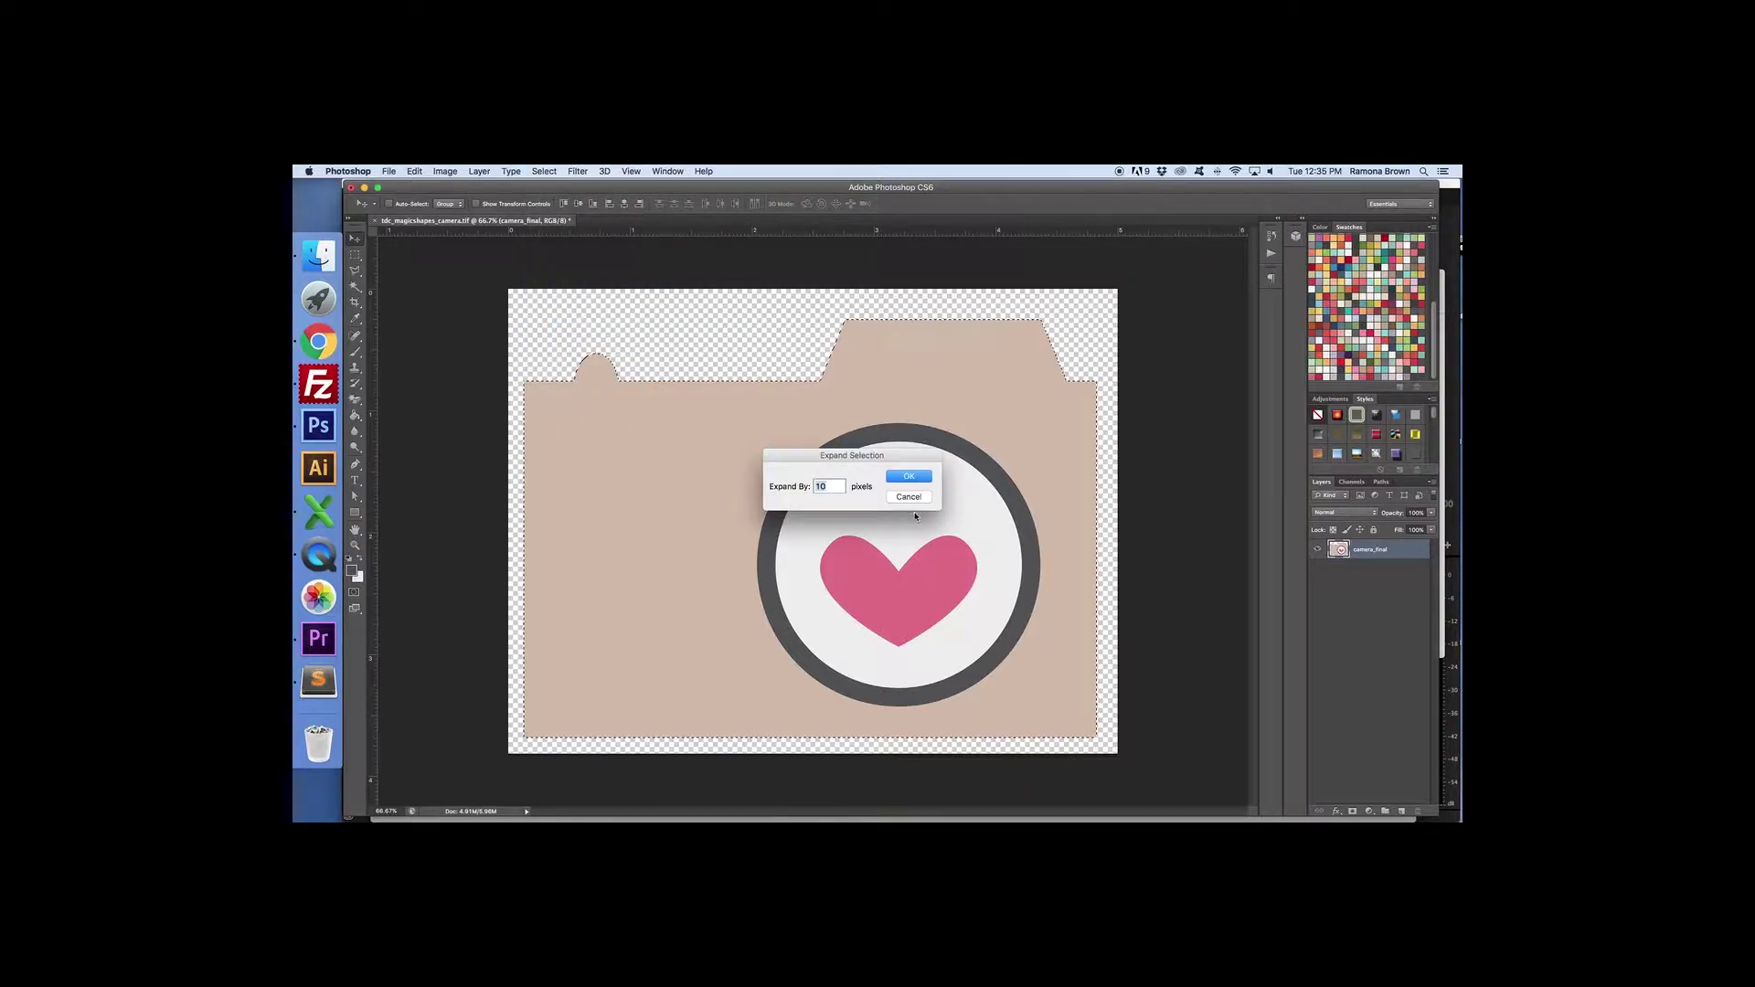
pyautogui.click(909, 477)
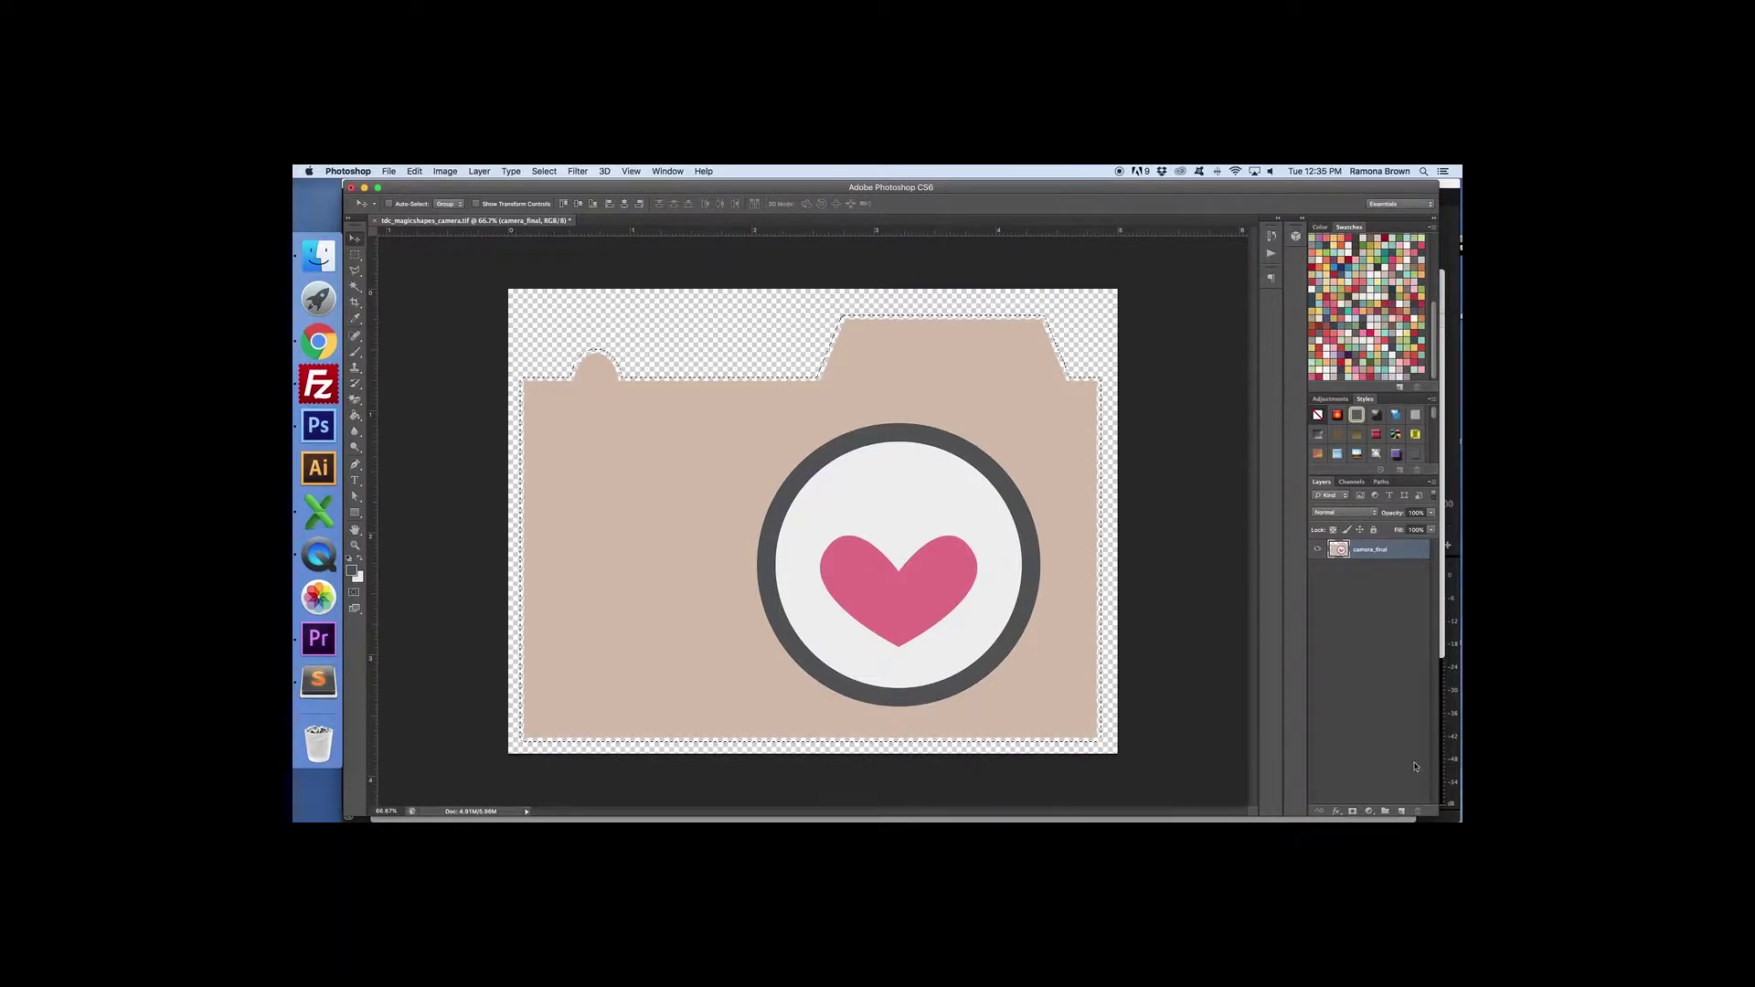
# Step: Create a blank layer beneath camera_final and set the foreground colour to light grey eeeeee
pyautogui.click(1402, 811)
pyautogui.moveTo(1380, 549); pyautogui.dragTo(1374, 573)
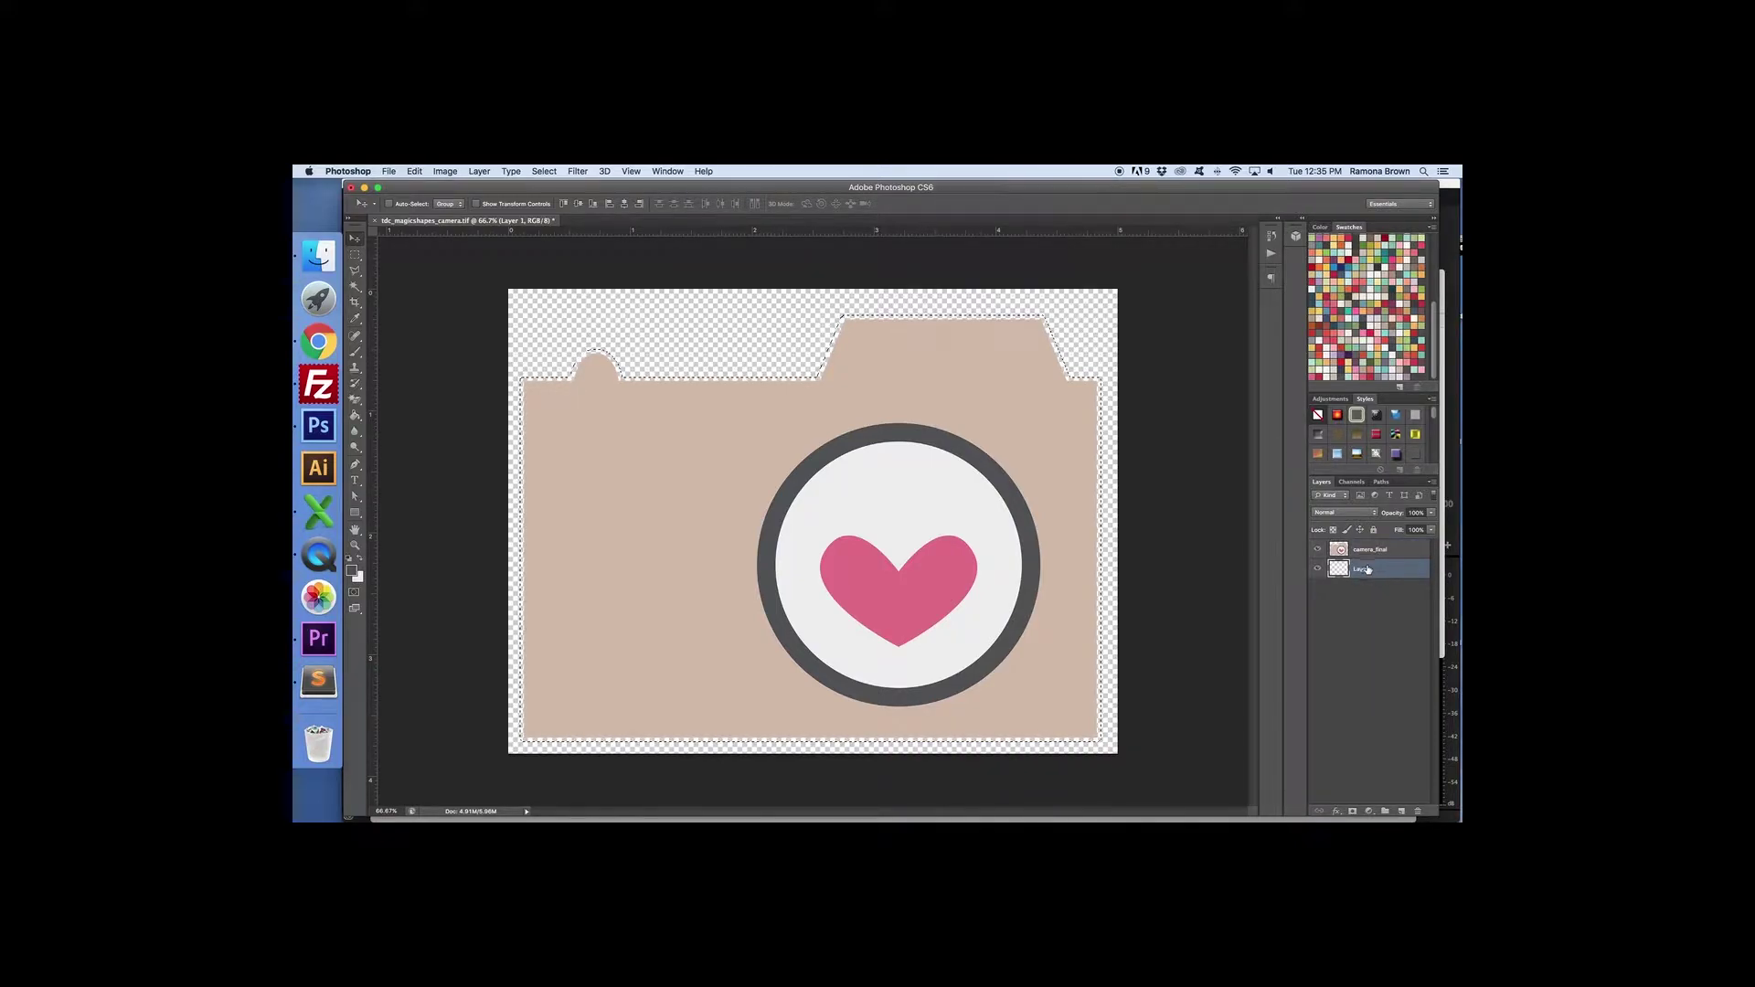
pyautogui.click(360, 560)
pyautogui.click(352, 569)
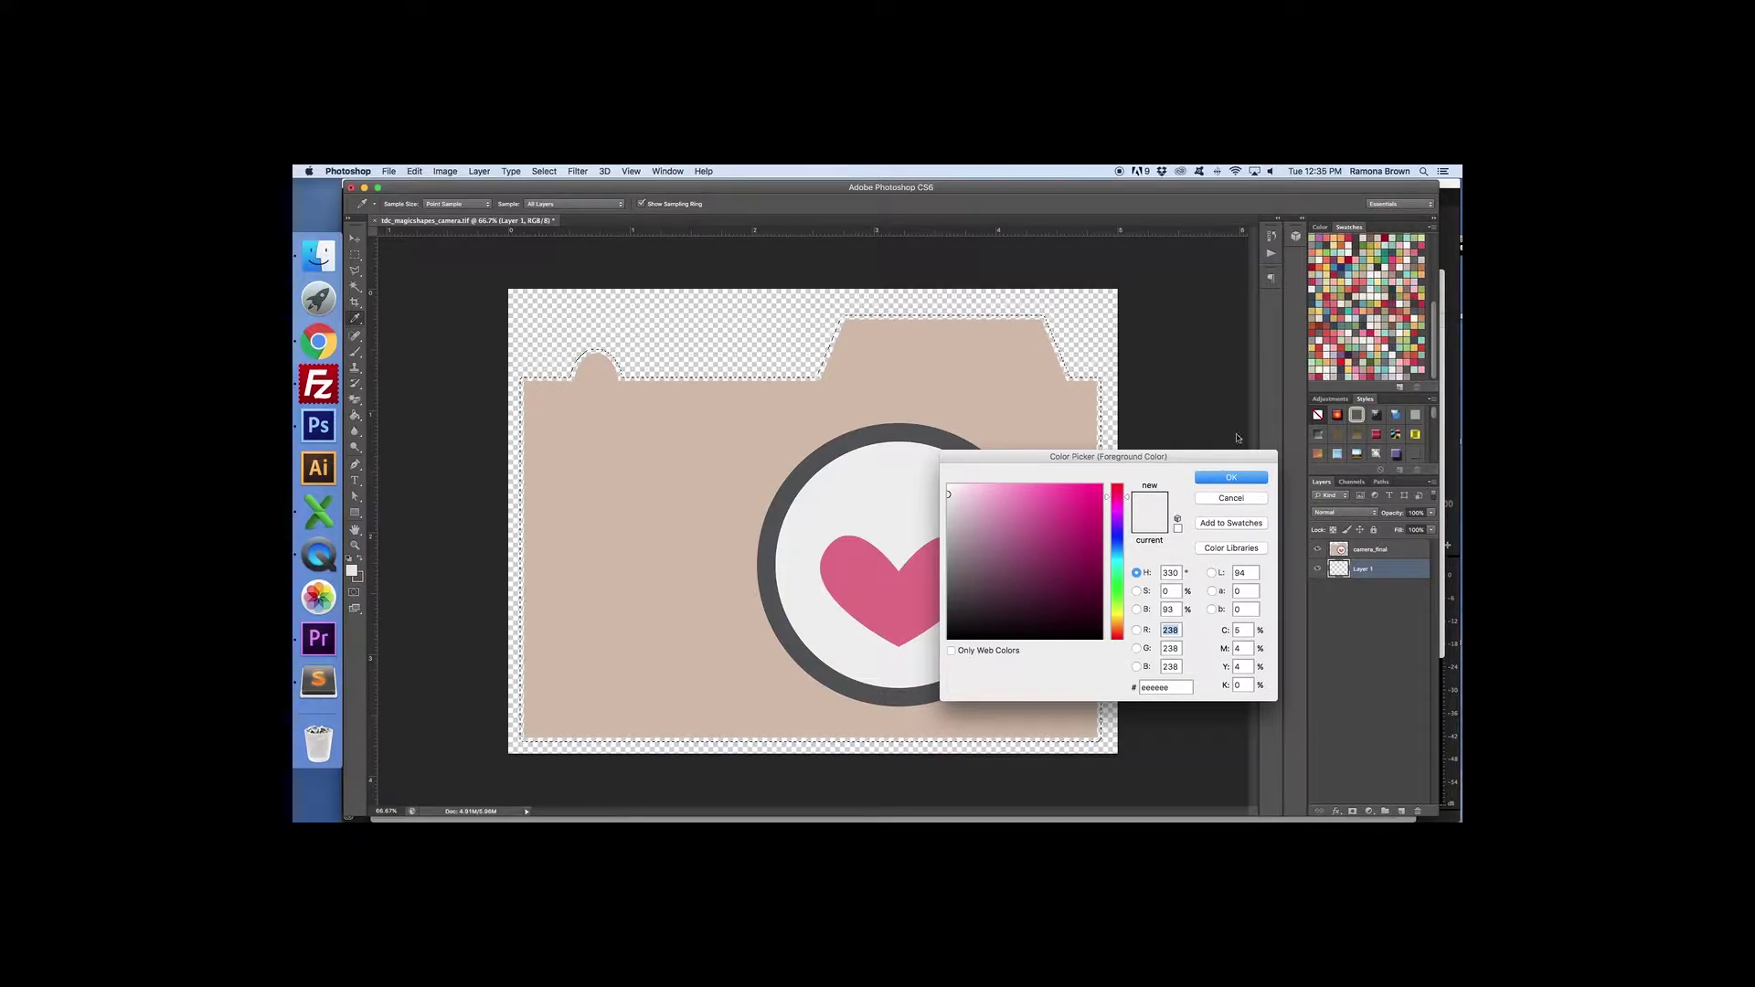
pyautogui.click(1207, 478)
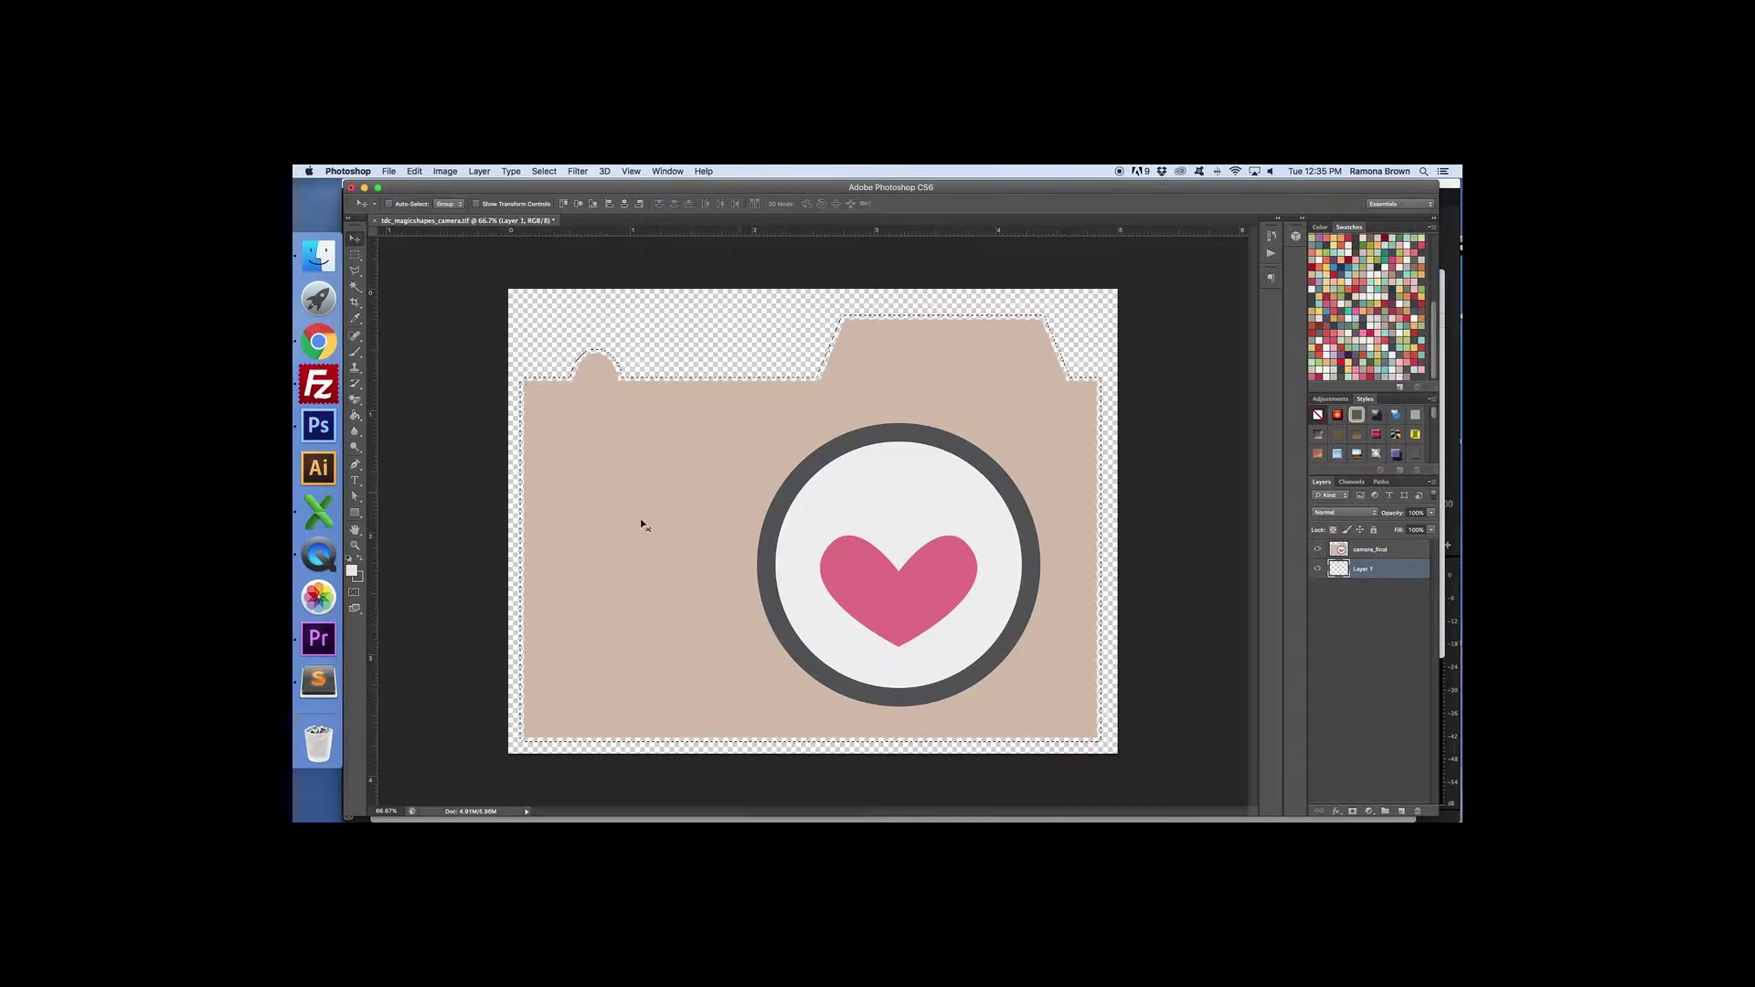
# Step: Fill the expanded selection on the new layer with the foreground colour using the Paint Bucket, and deselect
pyautogui.click(357, 415)
pyautogui.click(560, 382)
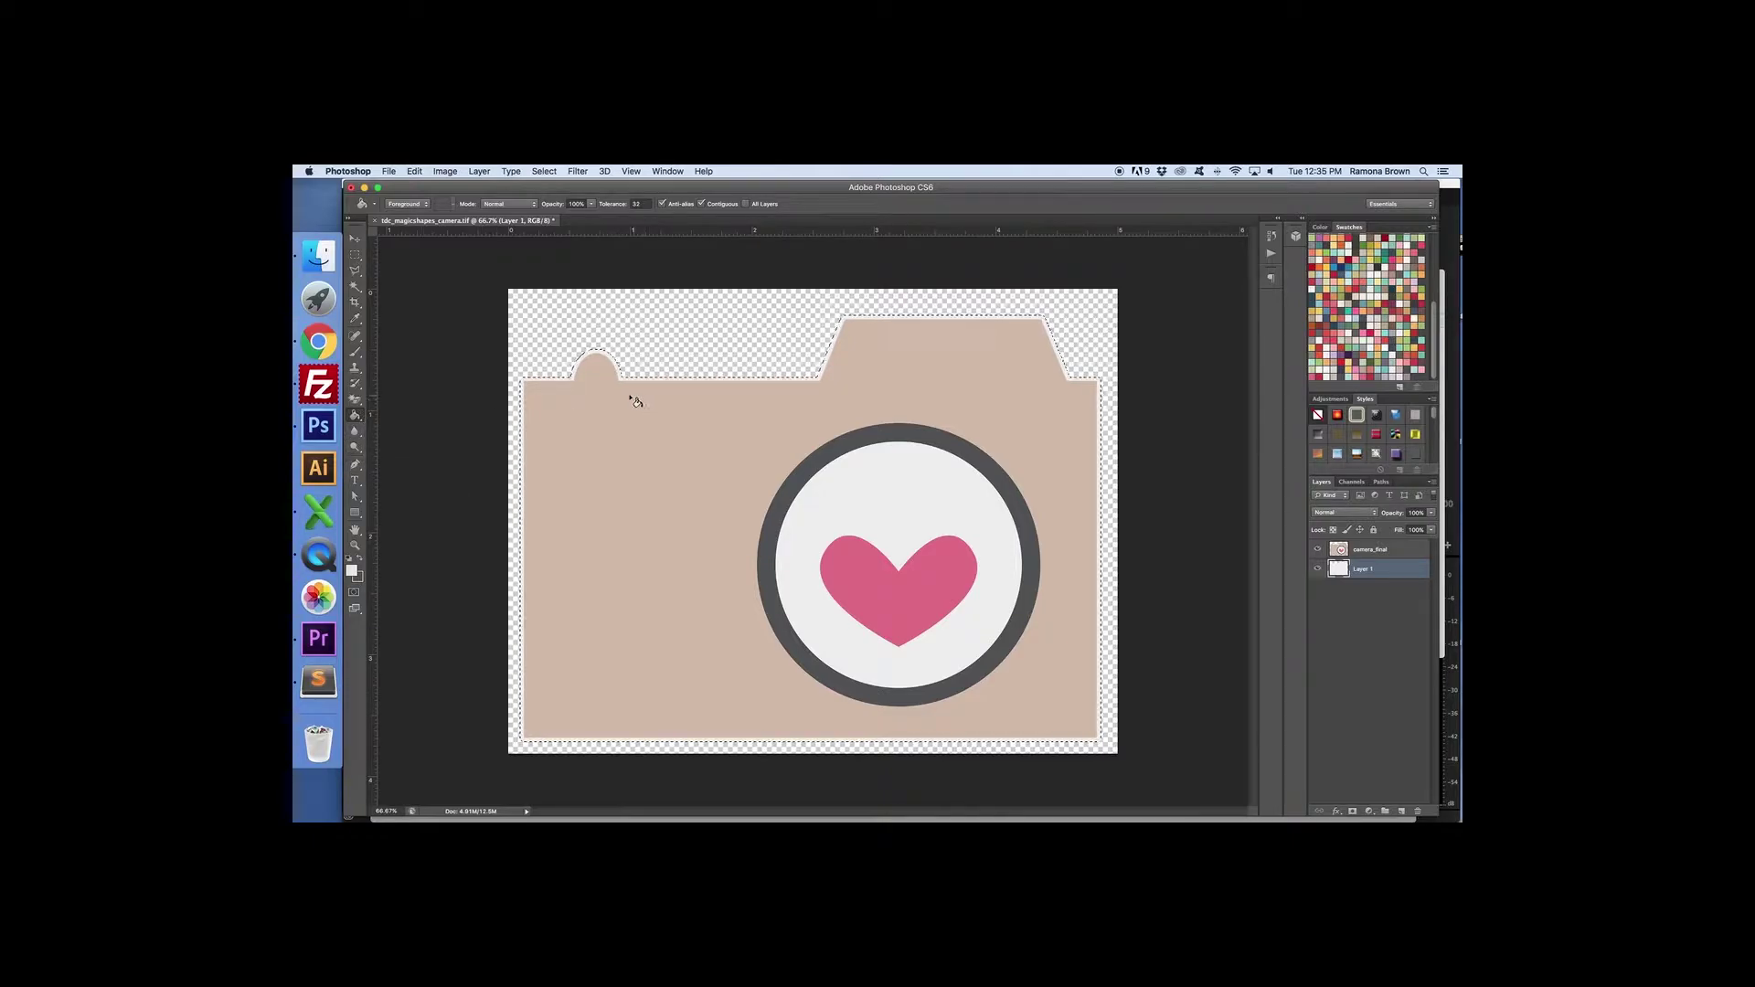
pyautogui.click(530, 172)
pyautogui.click(553, 200)
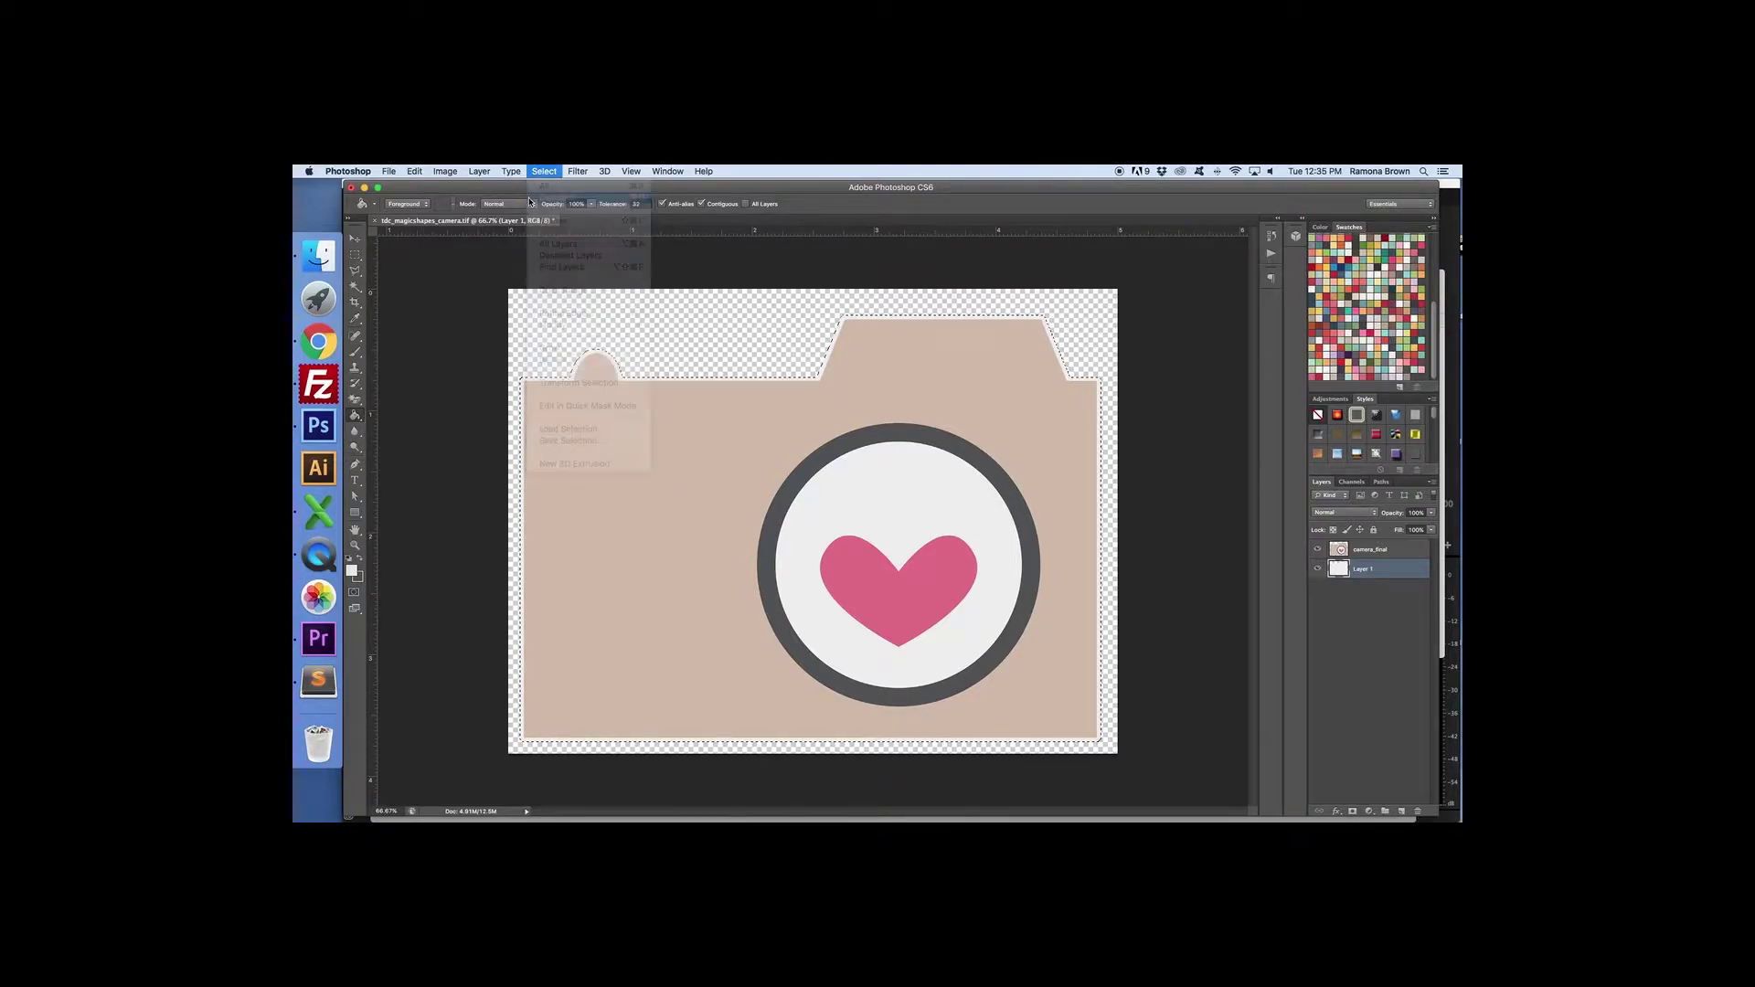
pyautogui.click(355, 238)
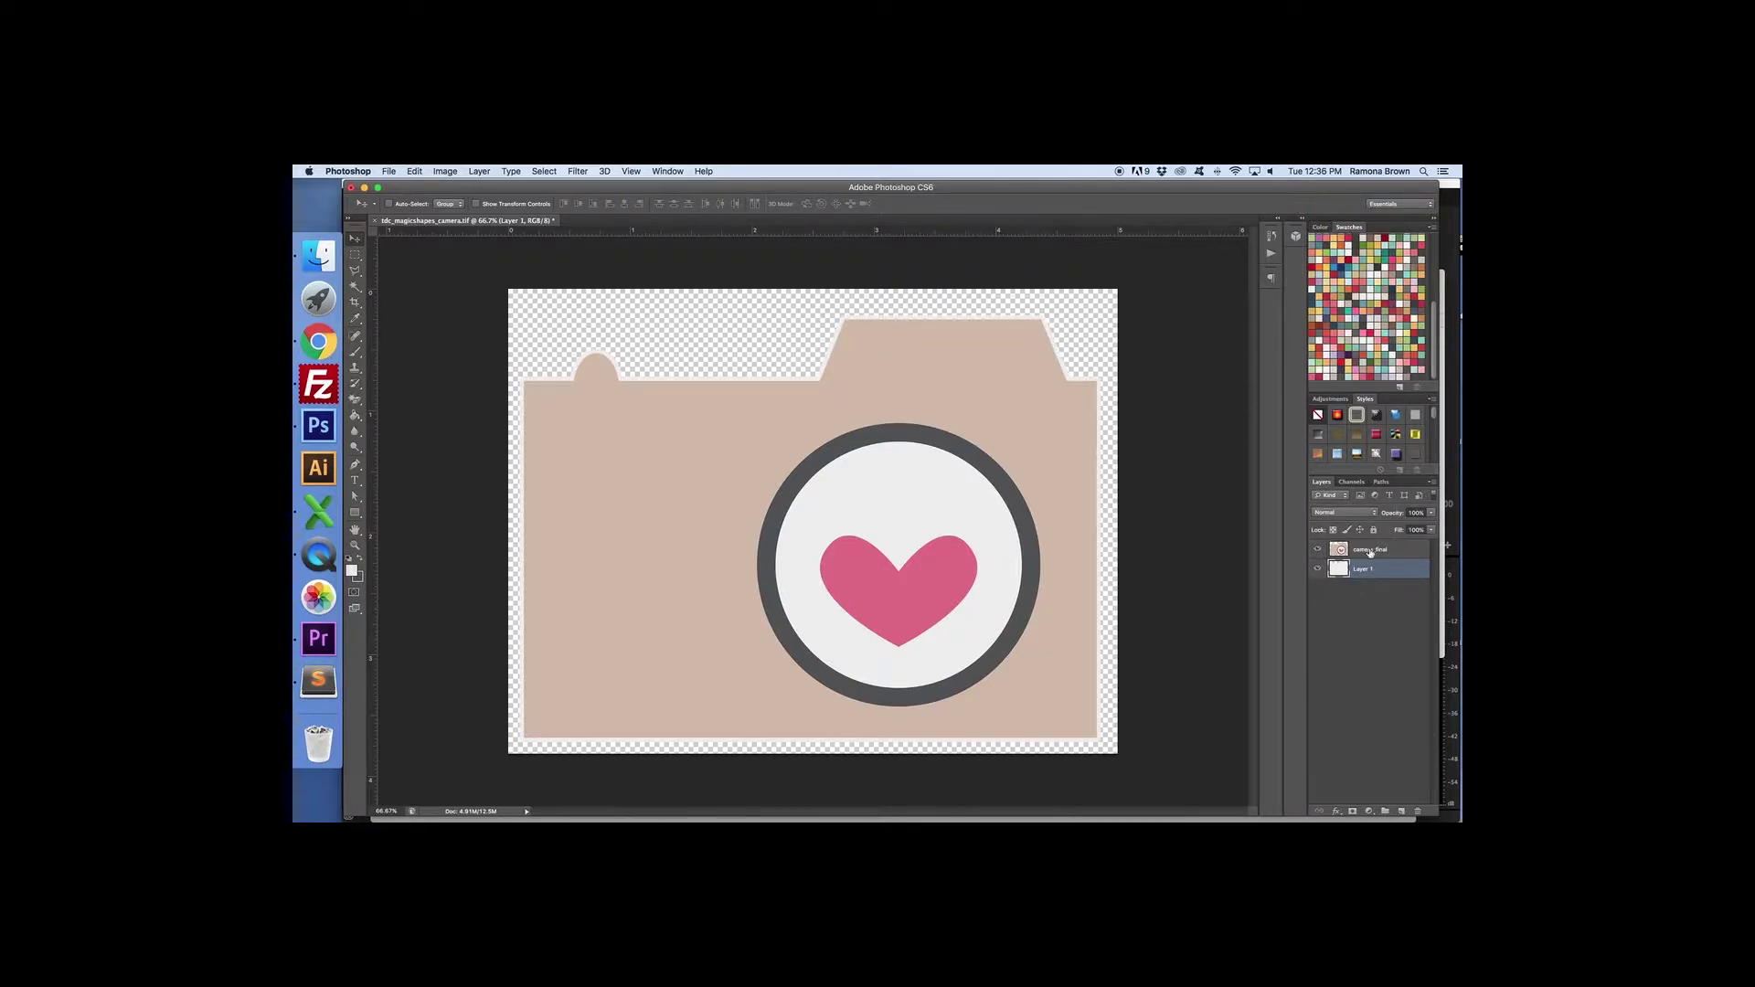
# Step: Toggle the camera_final layer's visibility to inspect the light grey backing shape beneath it
pyautogui.click(1316, 549)
pyautogui.click(1317, 548)
pyautogui.click(1317, 549)
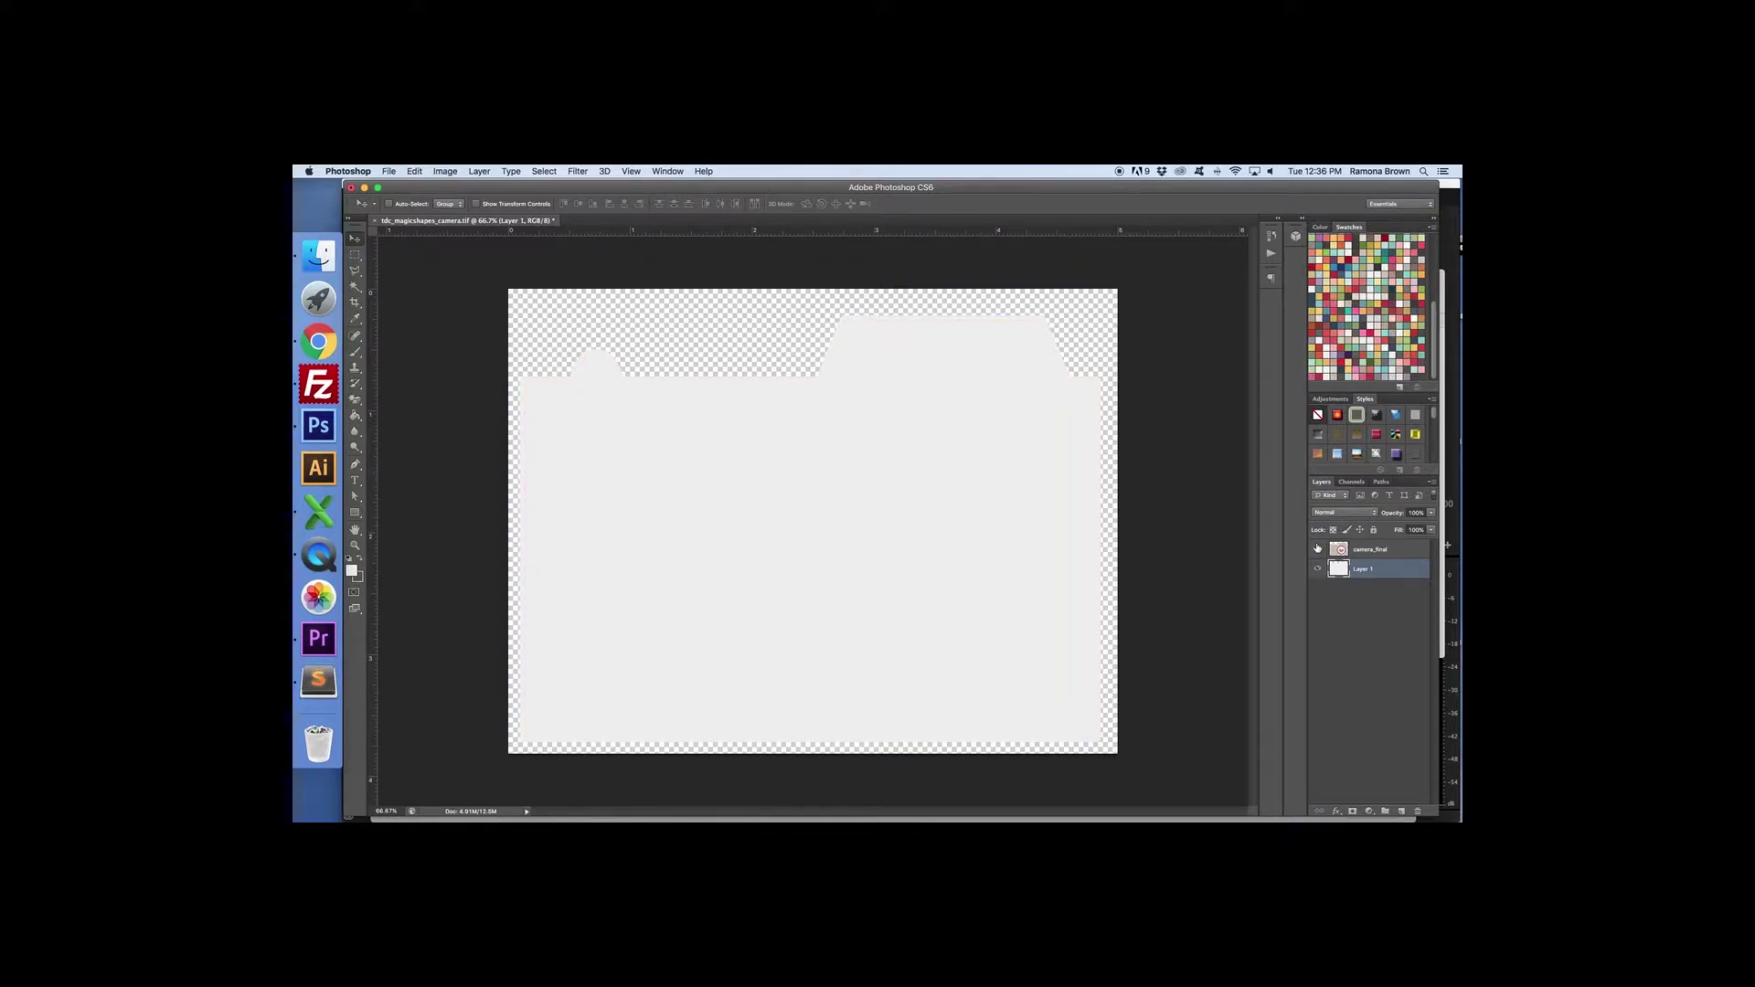
pyautogui.click(1318, 548)
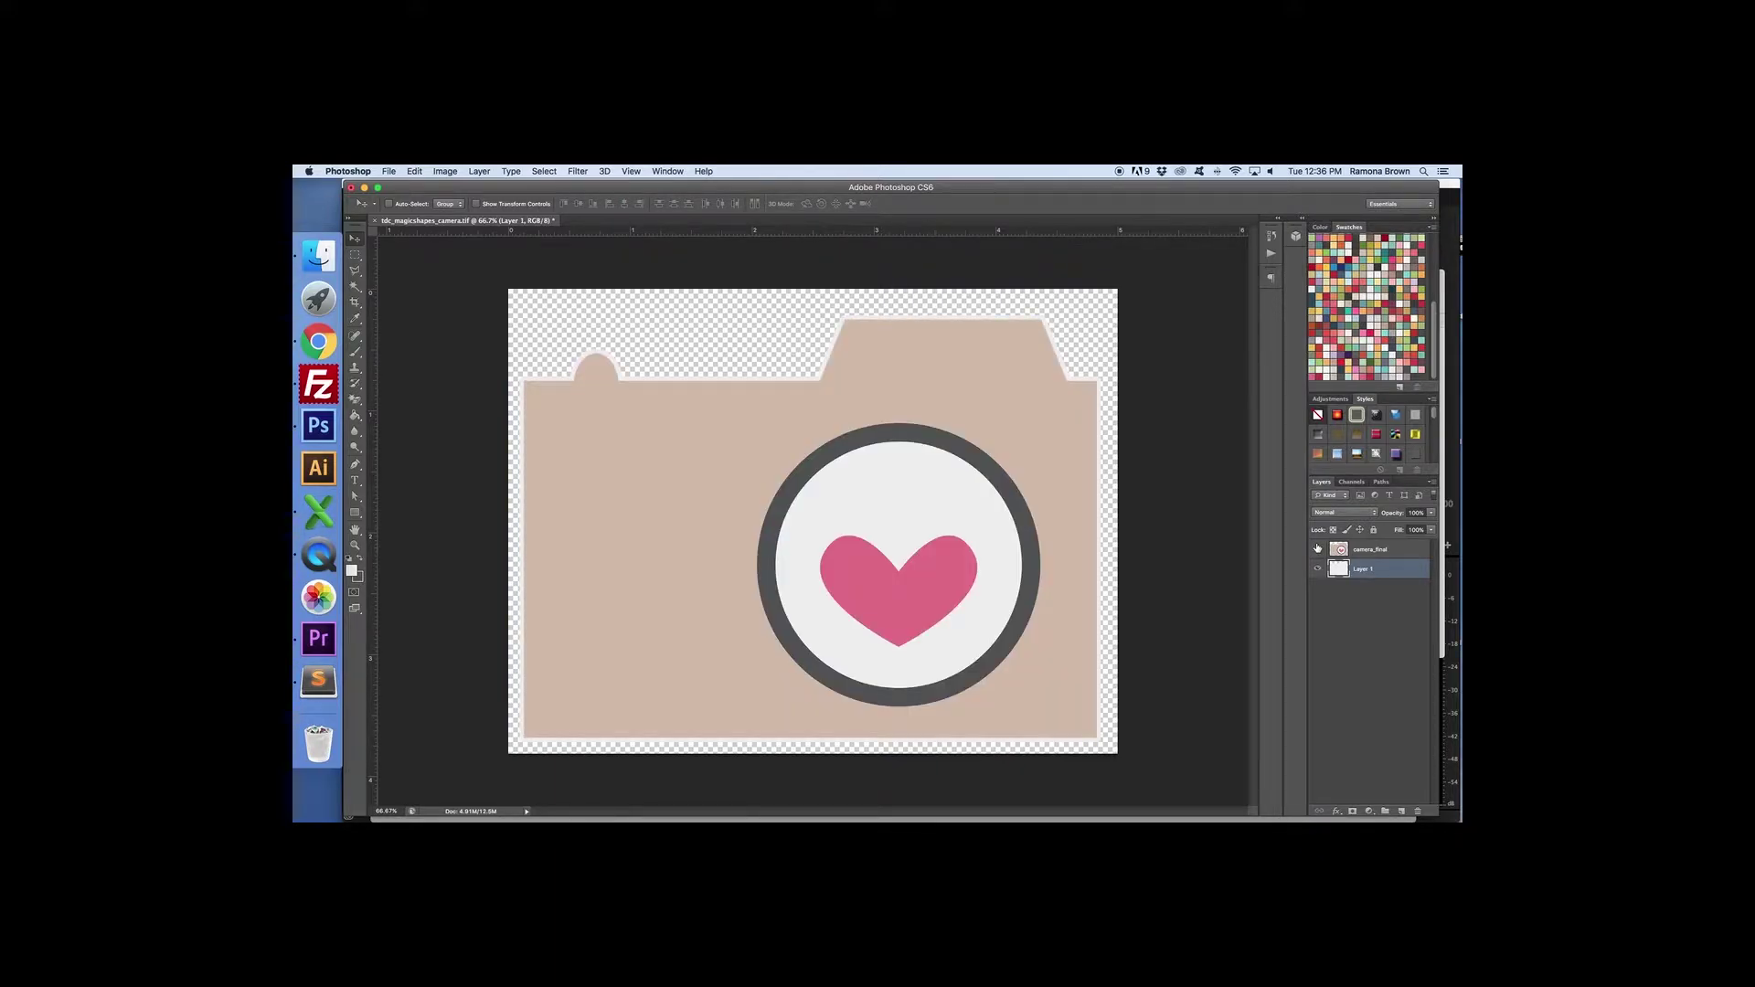
# Step: Merge the camera_final layer and the light grey backing layer into one with Merge Visible
pyautogui.click(1402, 551)
pyautogui.rightClick(1391, 573)
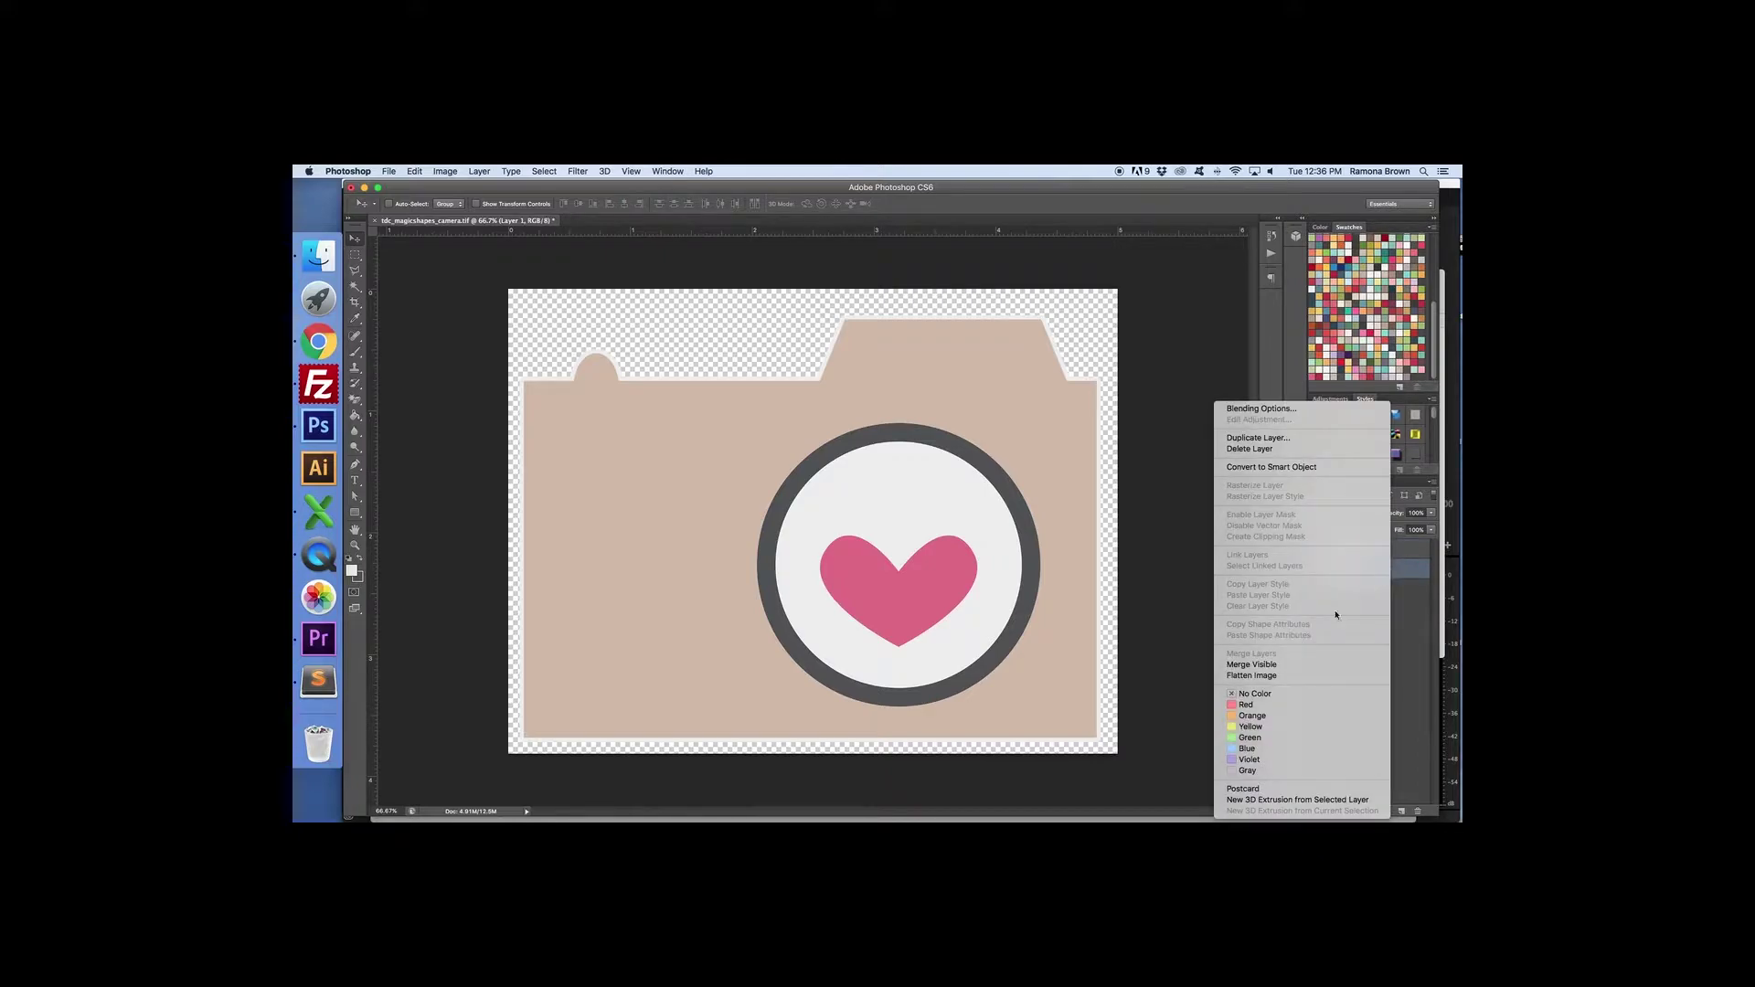
pyautogui.click(1293, 666)
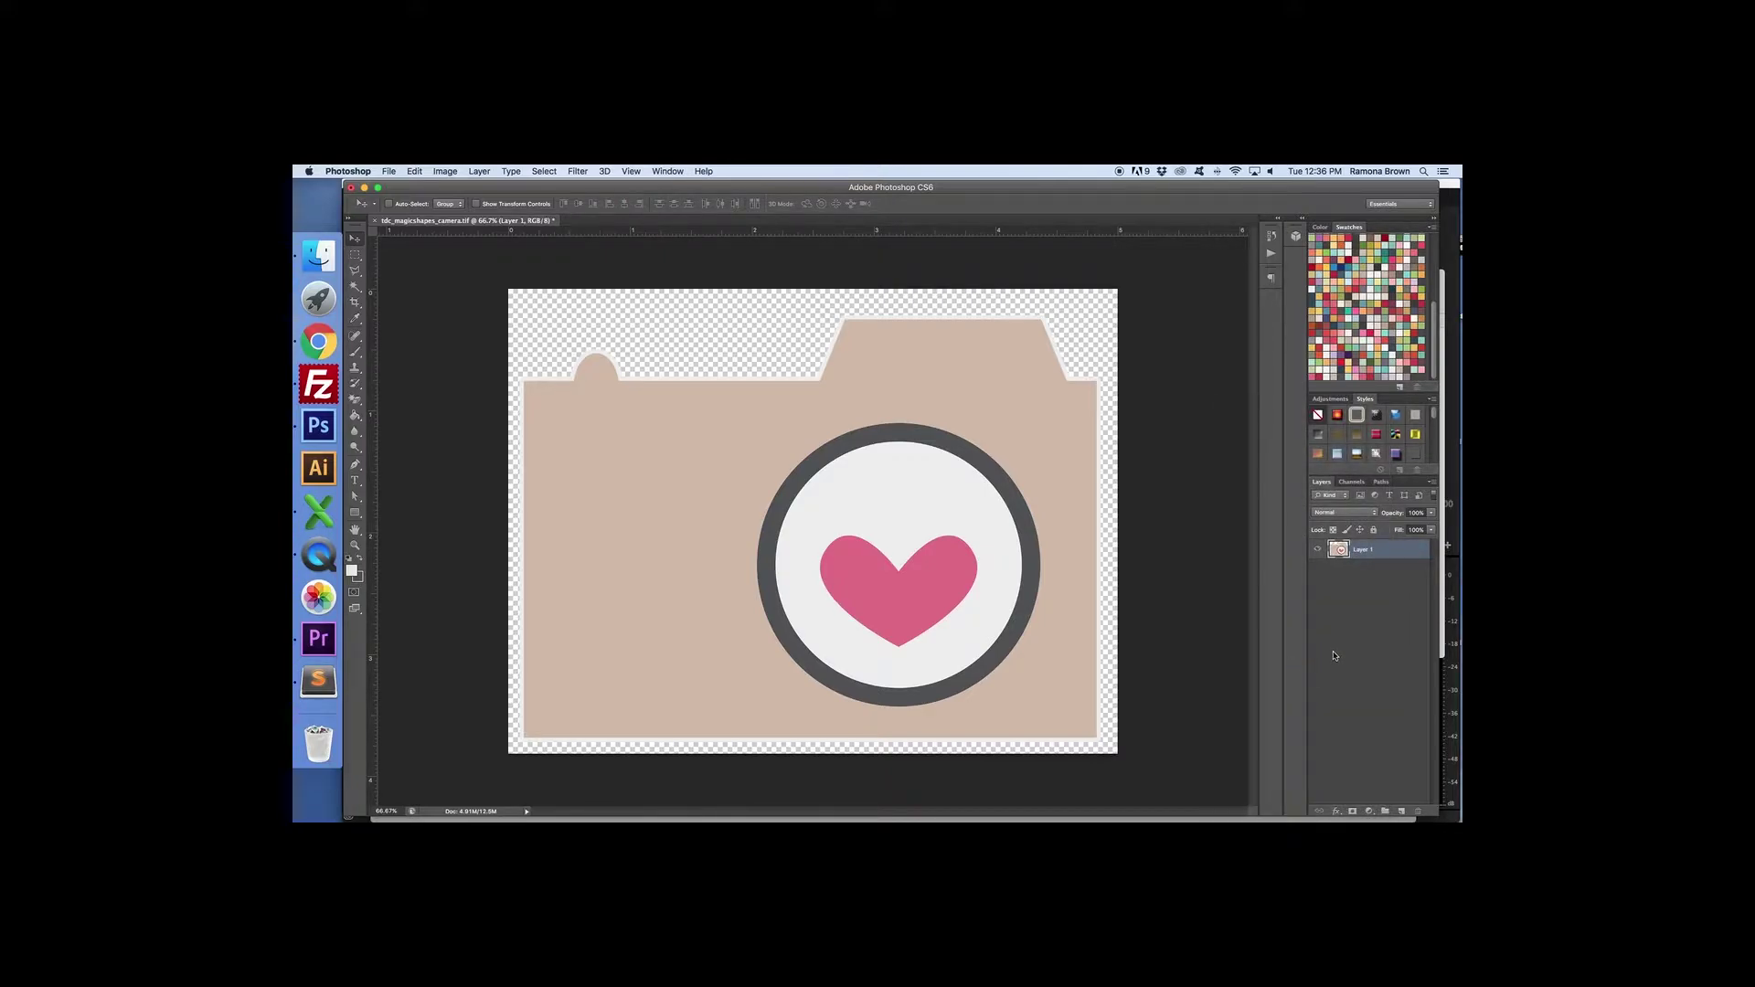
# Step: Open the texture image tdc_day2_texture.jpg from the day2_freebie folder inside design_series
pyautogui.click(390, 173)
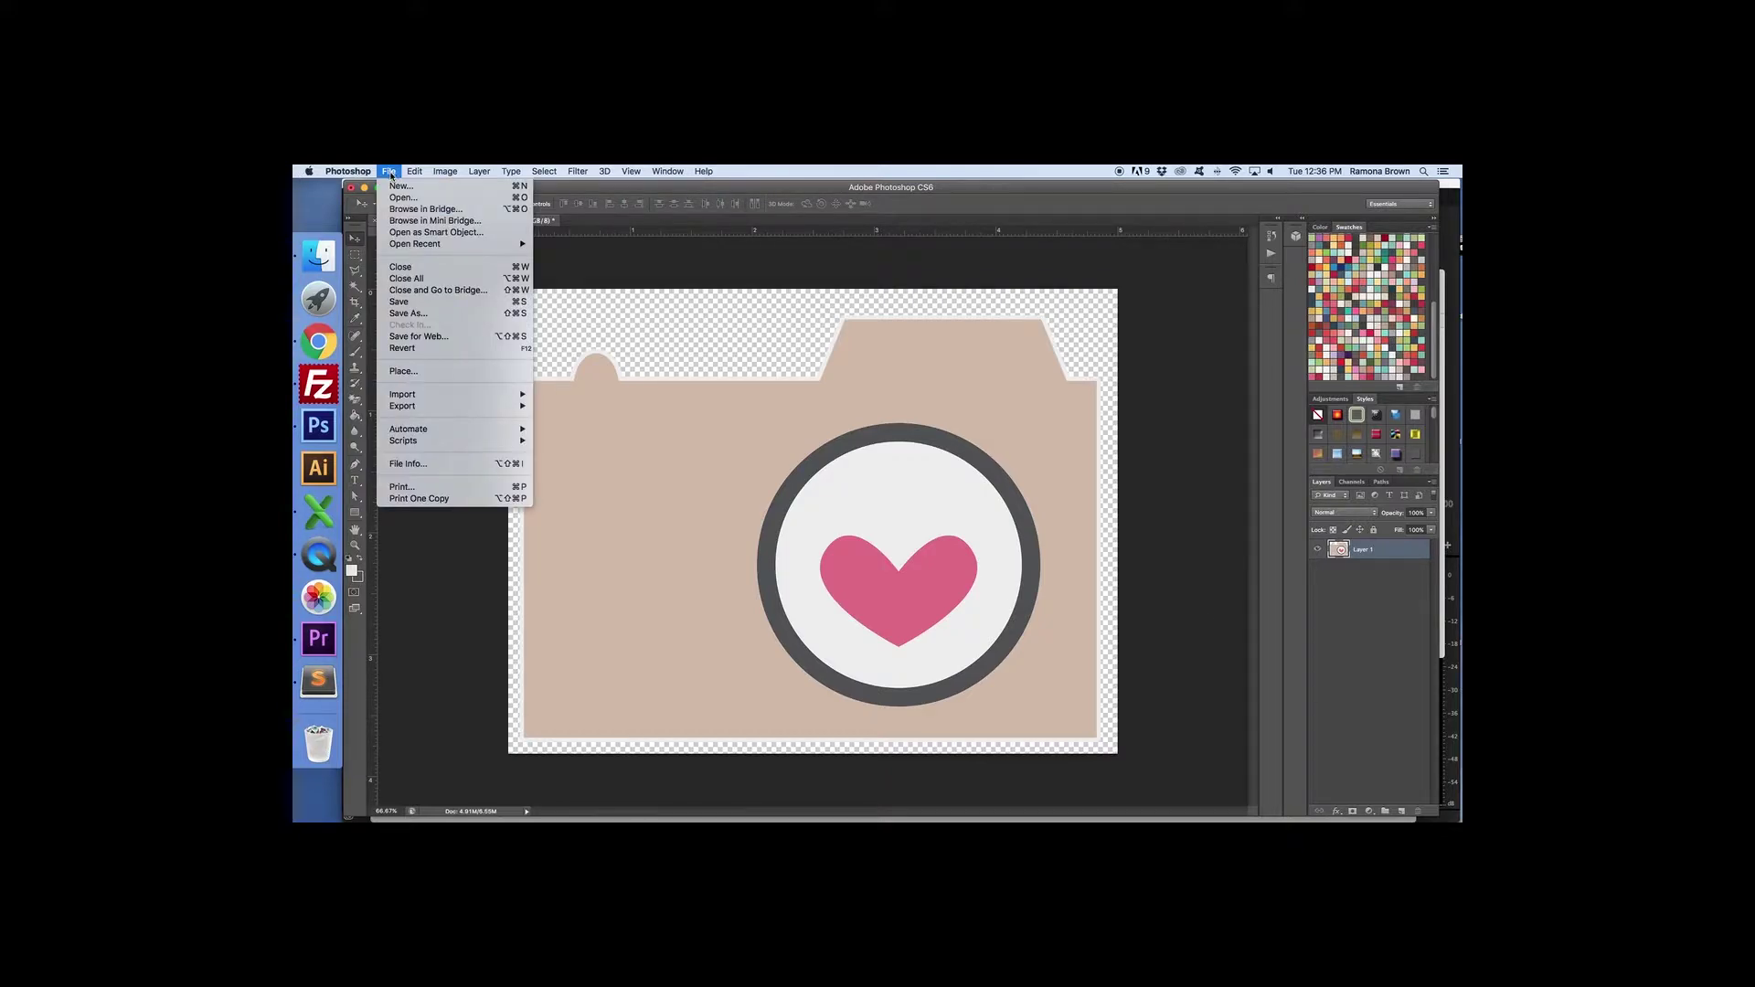
pyautogui.click(404, 201)
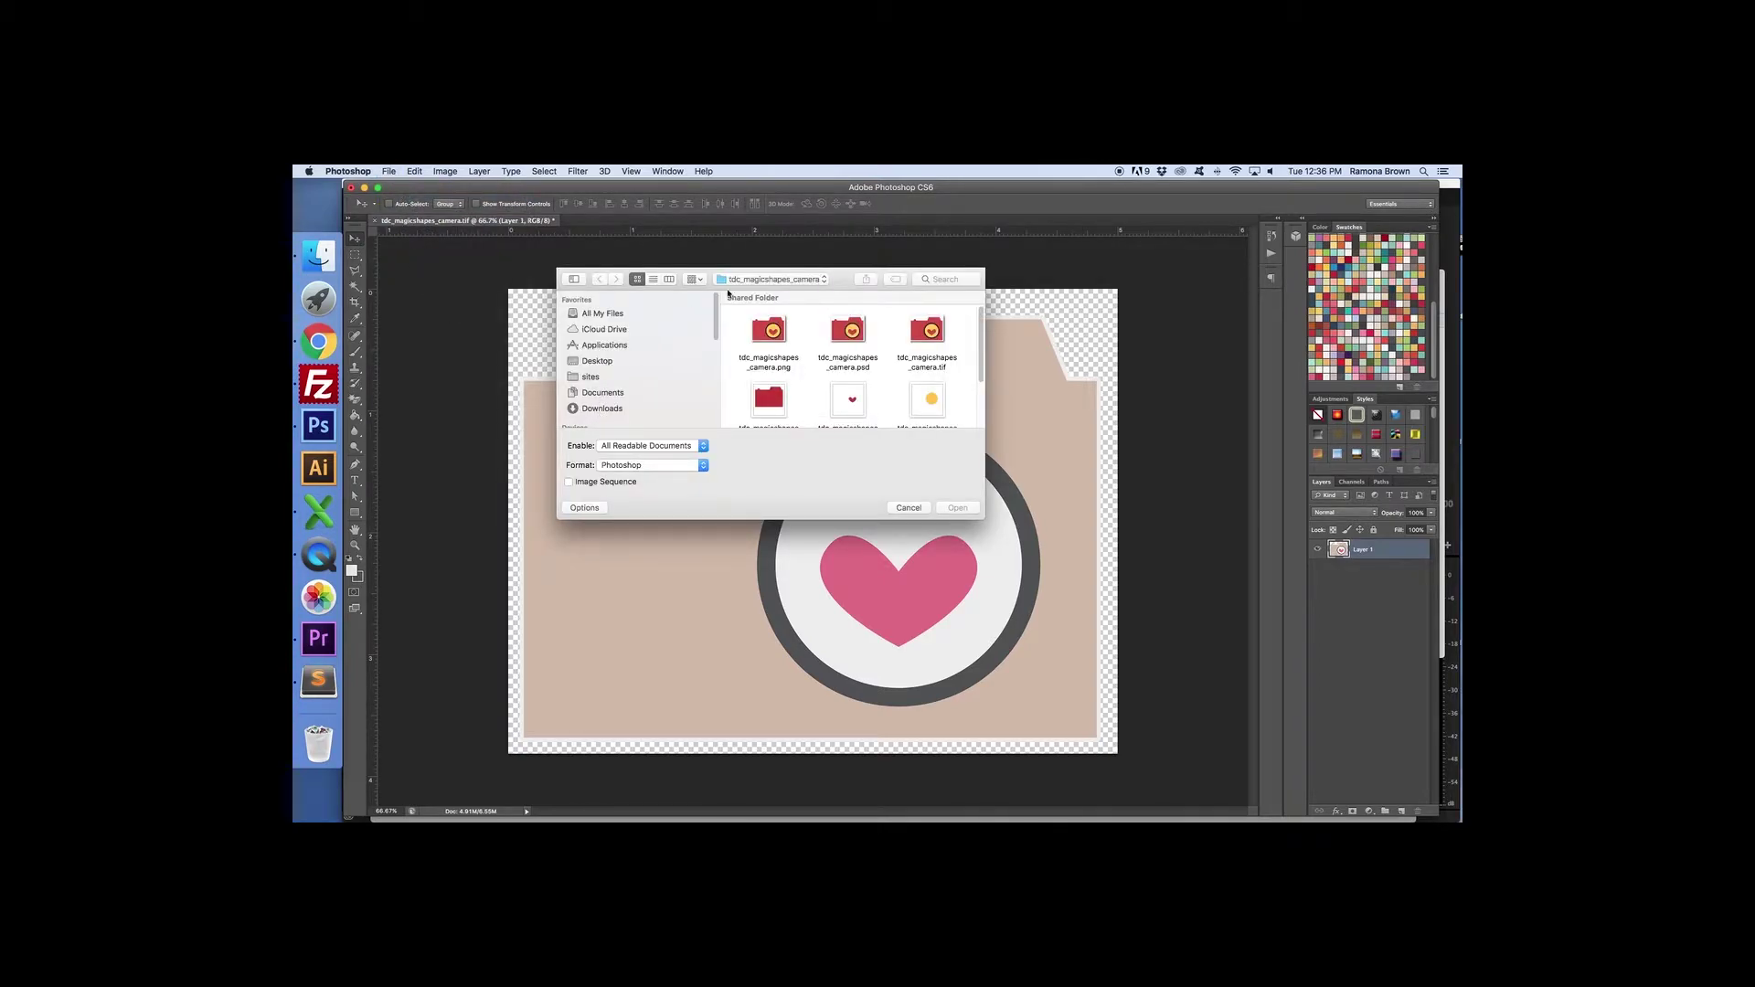
pyautogui.click(773, 279)
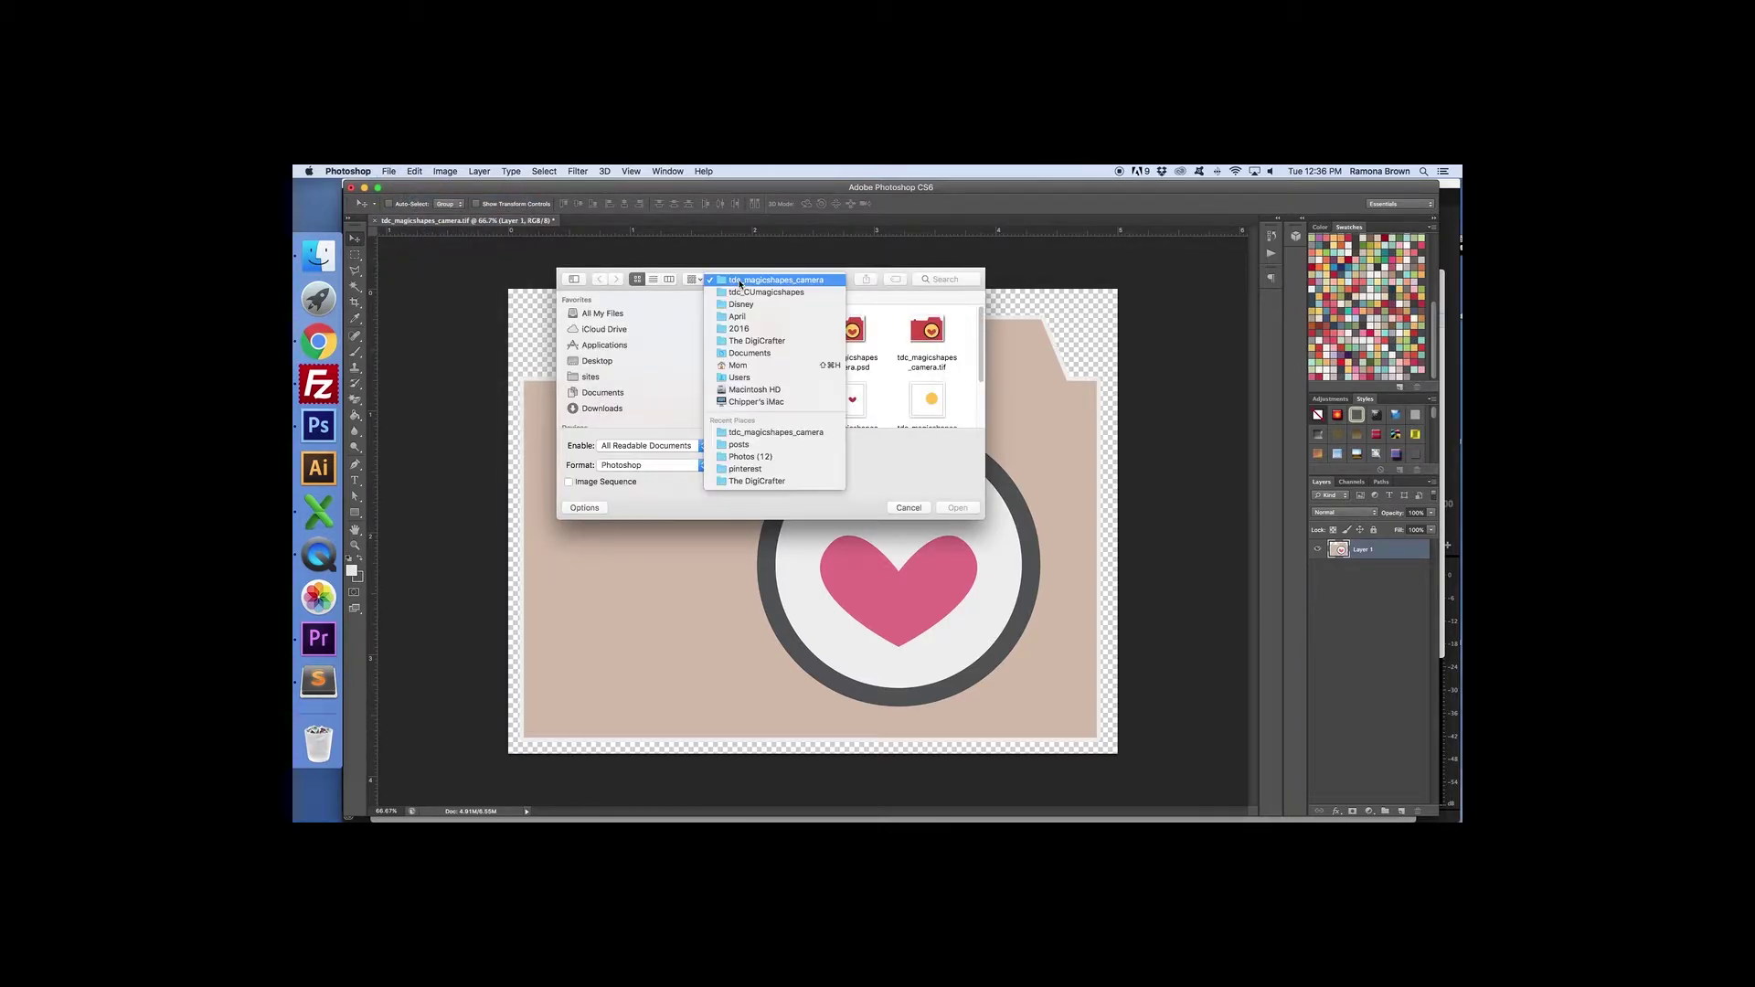
pyautogui.click(759, 481)
pyautogui.scroll(-10, 869, 379)
pyautogui.scroll(-8, 870, 382)
pyautogui.doubleClick(925, 327)
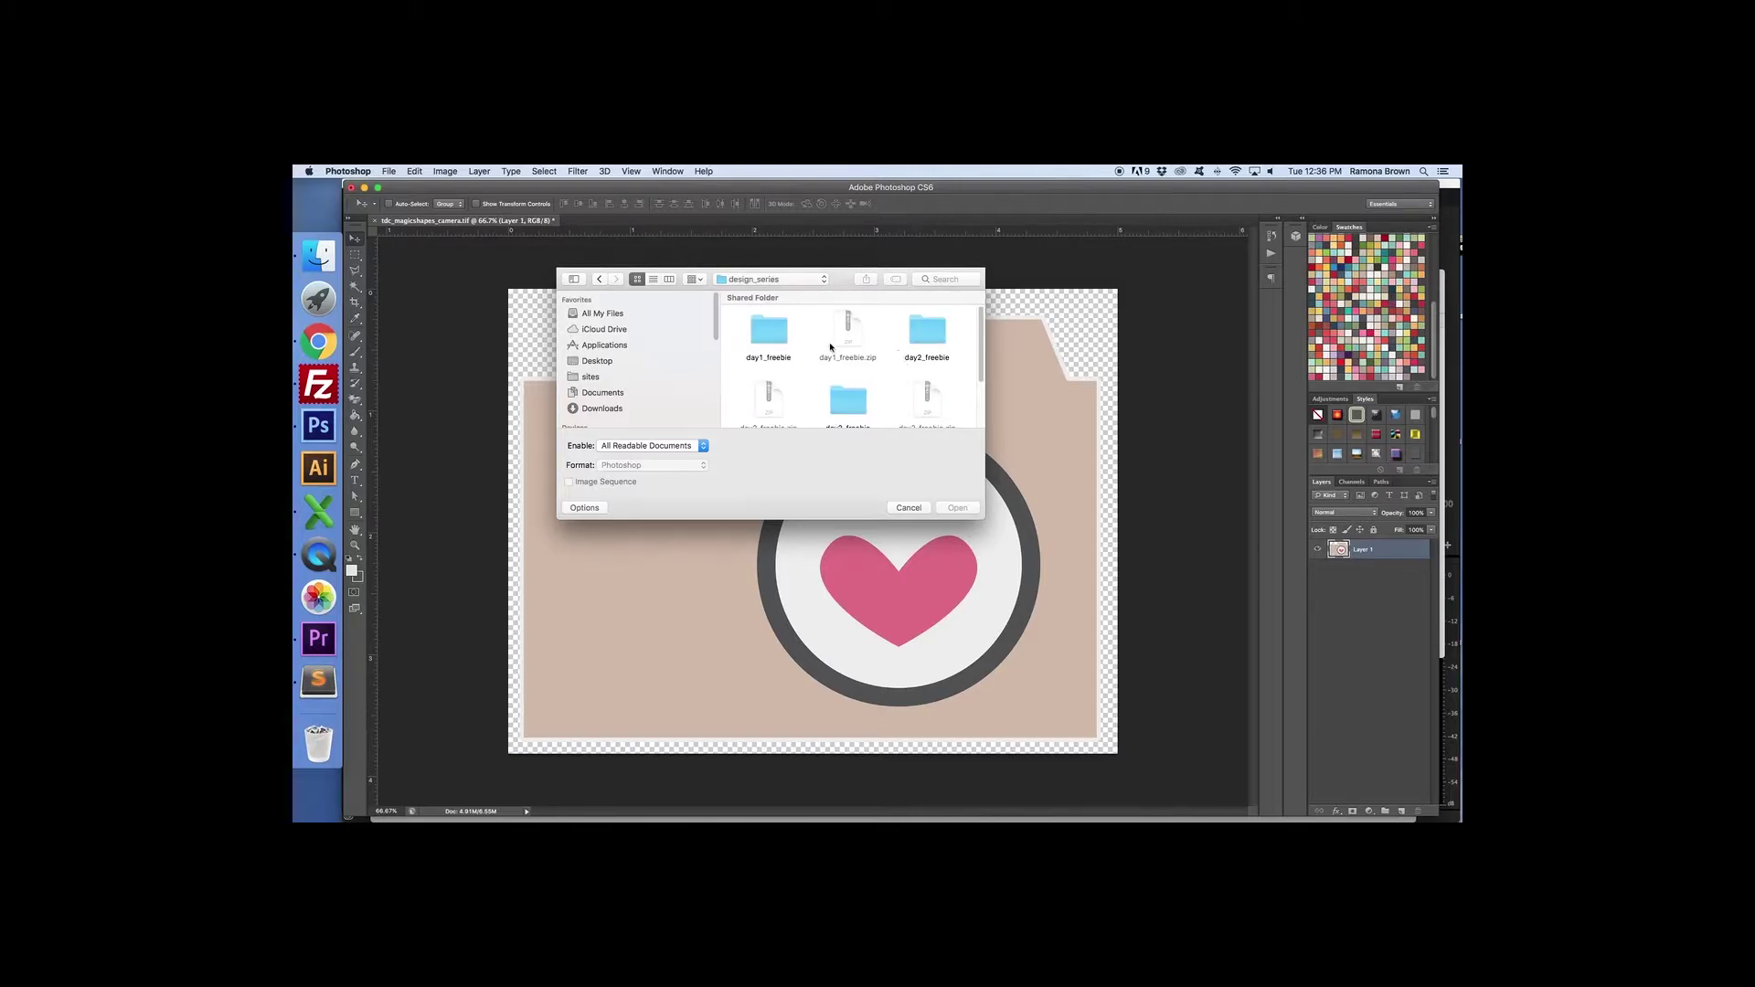
pyautogui.doubleClick(925, 327)
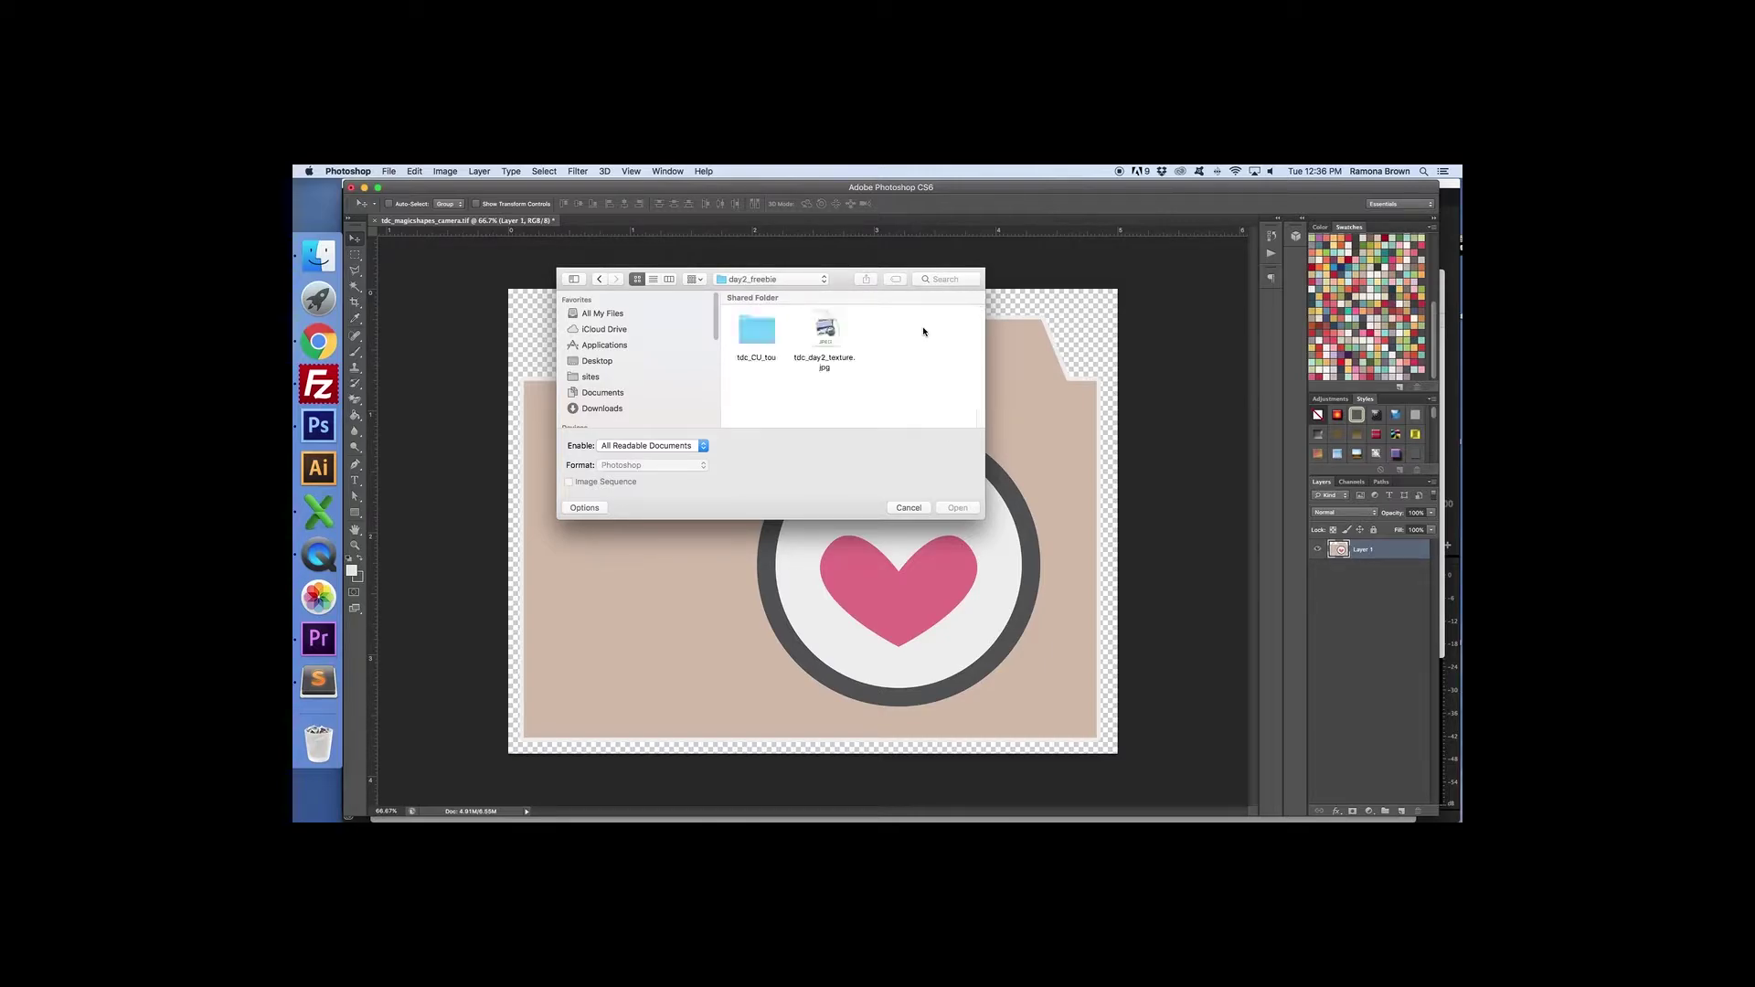
pyautogui.click(824, 334)
pyautogui.click(957, 507)
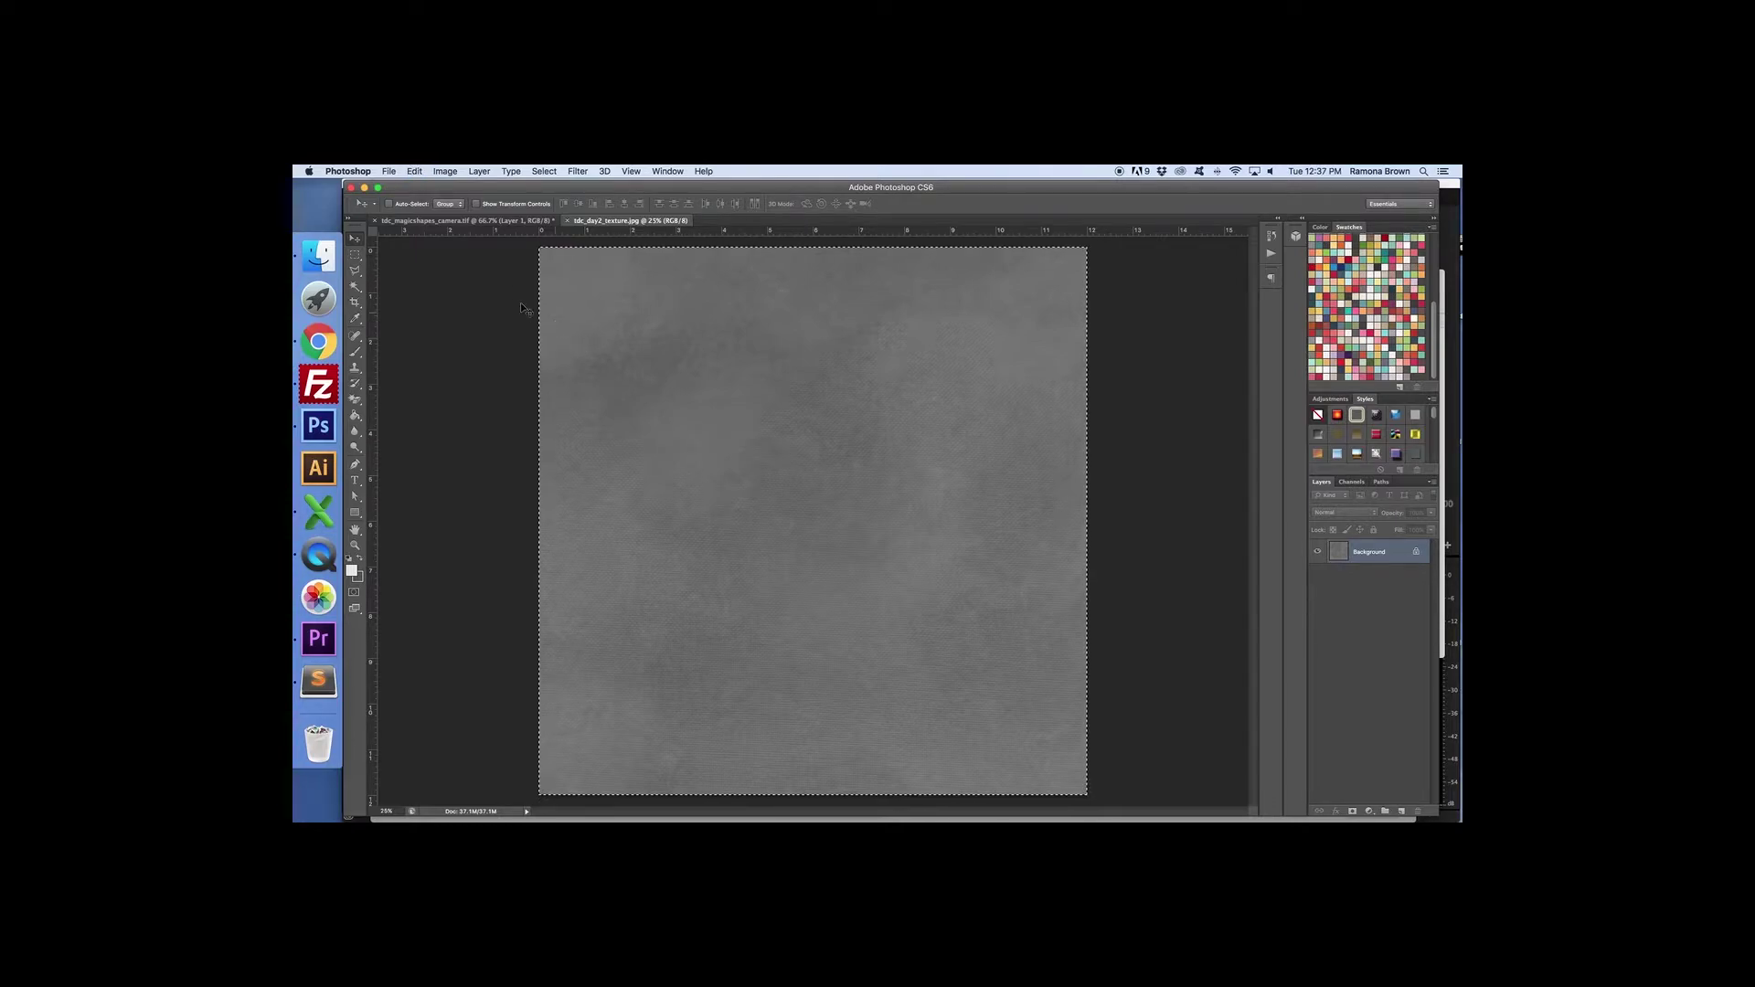
pyautogui.click(474, 221)
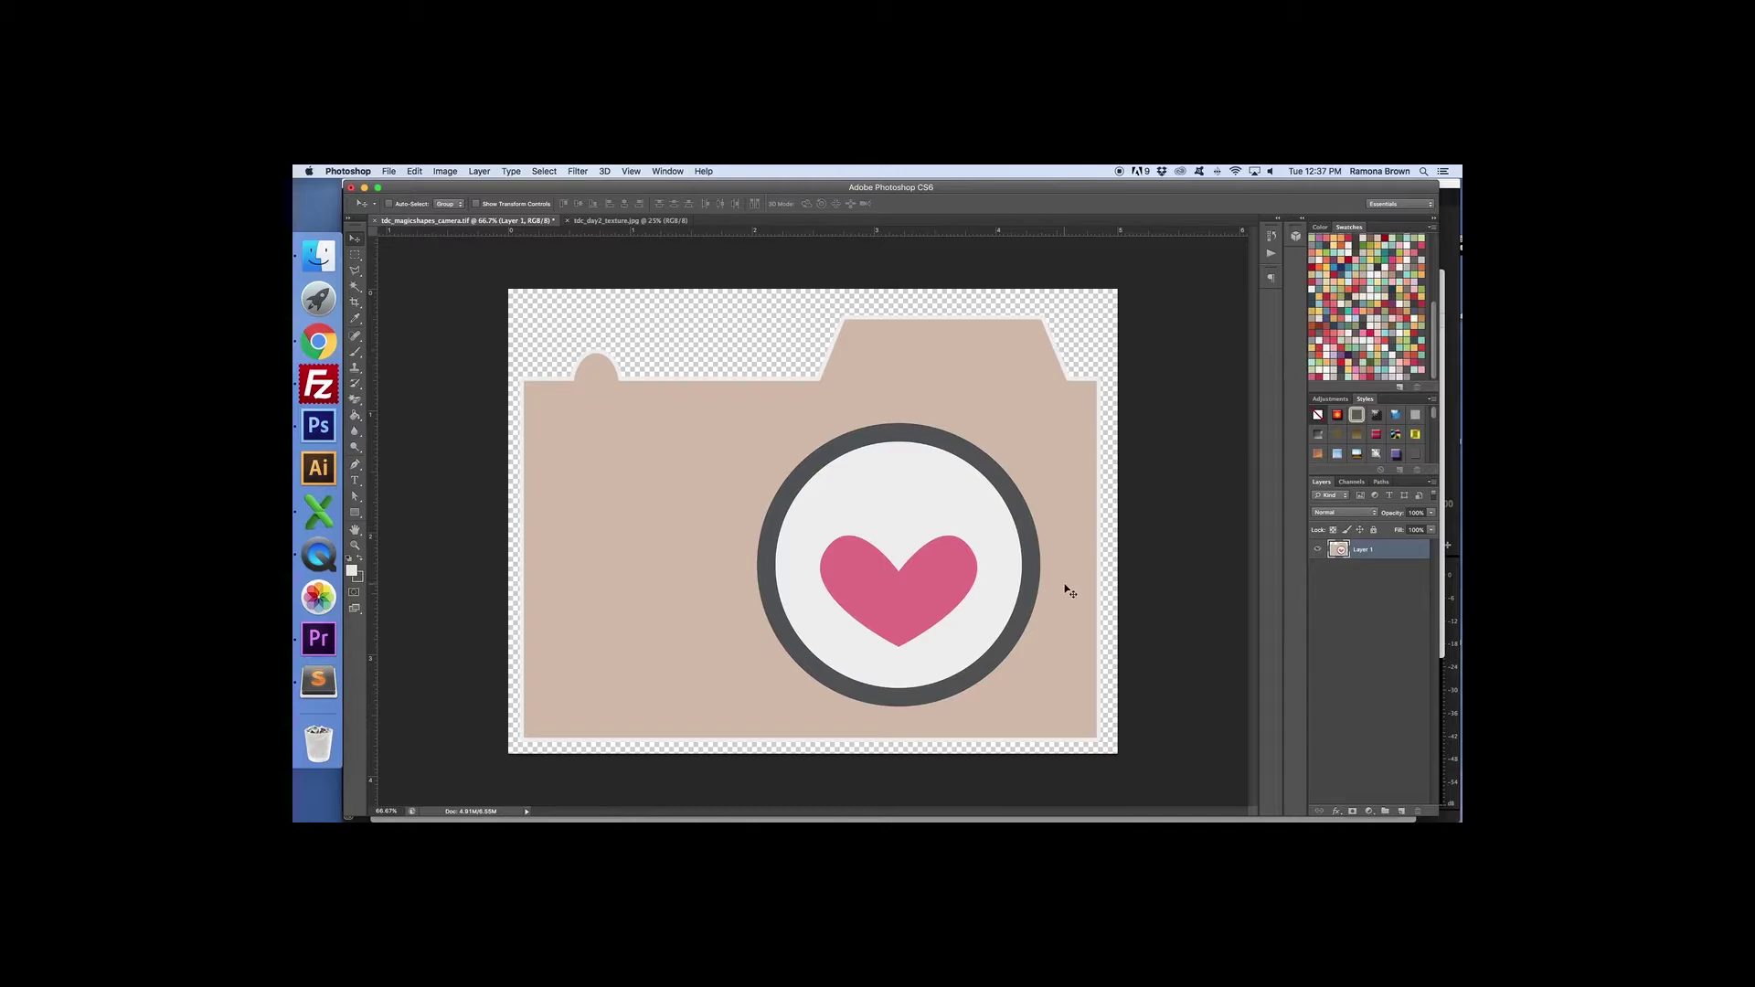
pyautogui.press('super+v')
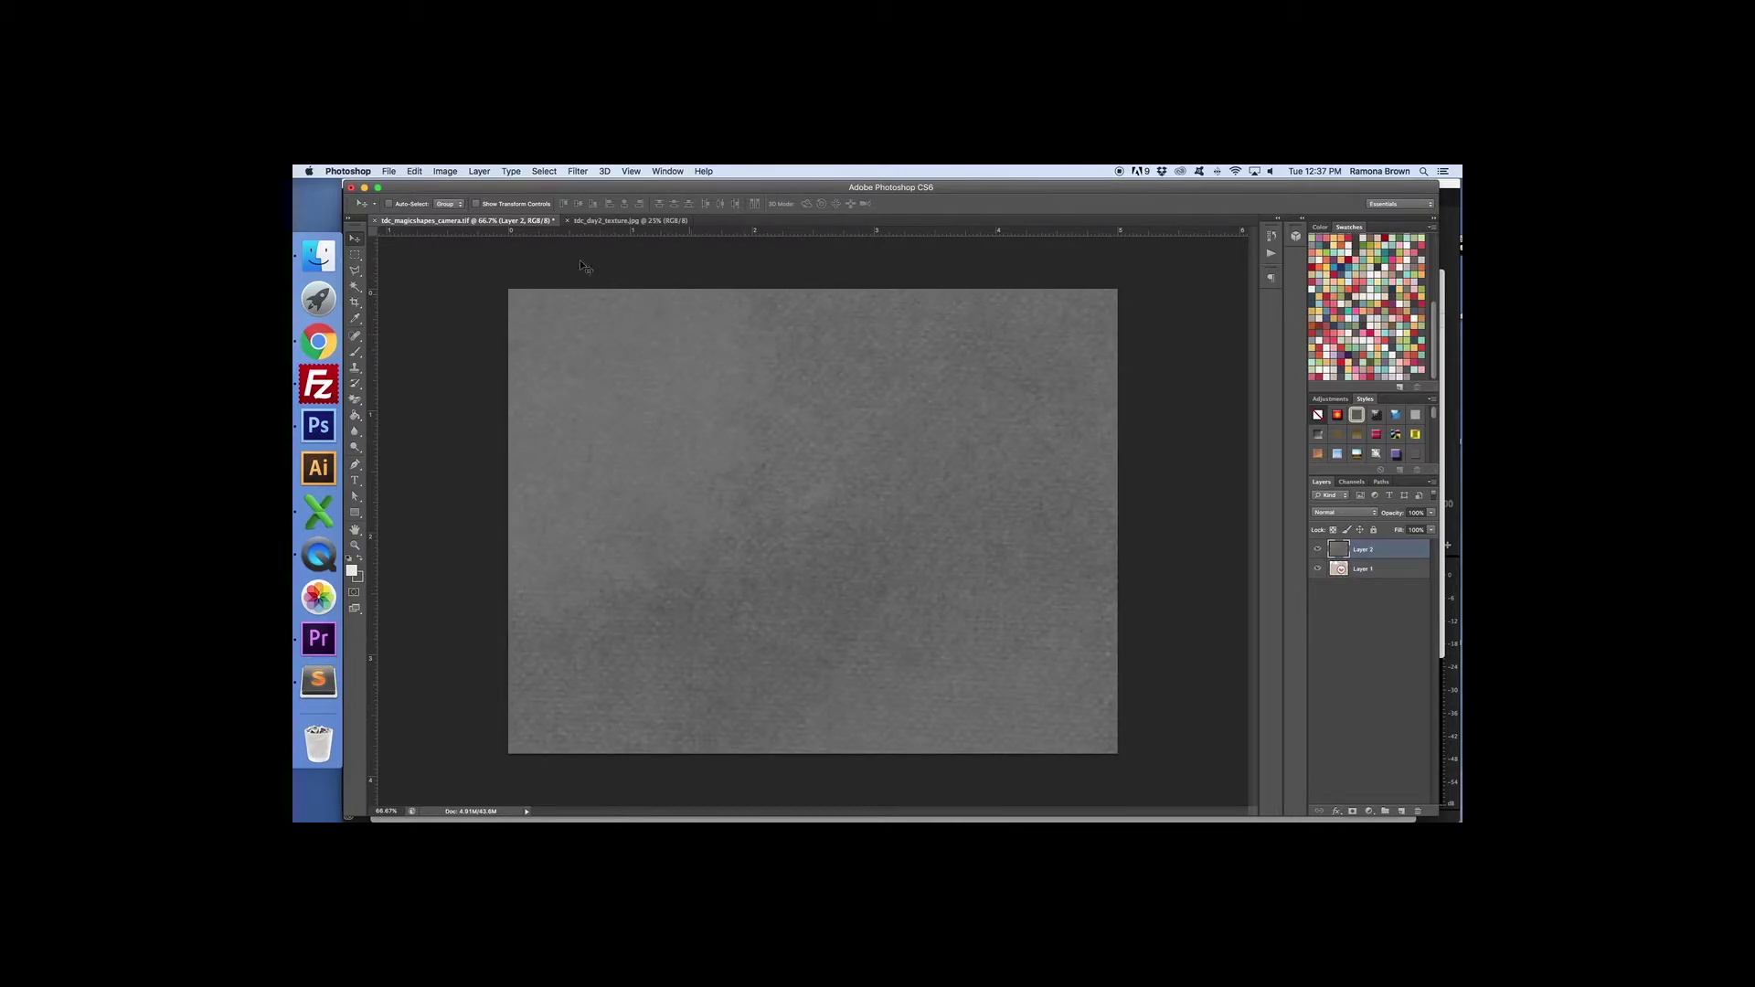
pyautogui.press('super+z')
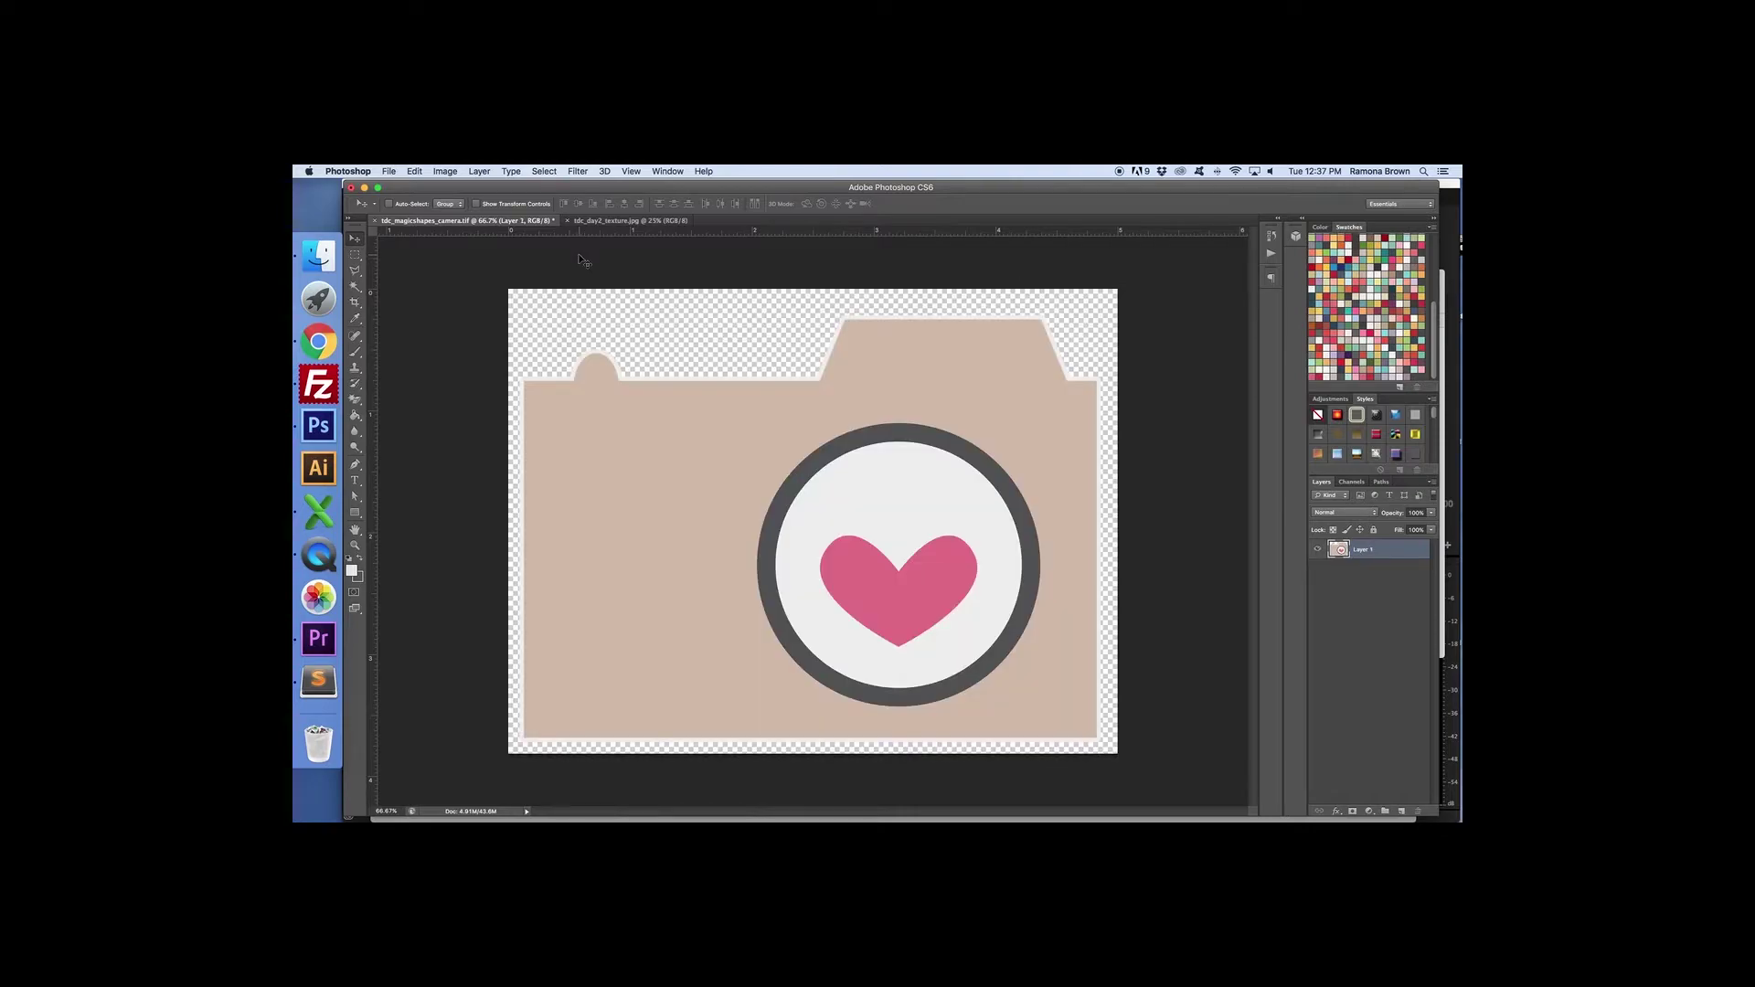
# Step: Resize the tdc_day2_texture.jpg image to a document width of 6 inches with proportions constrained
pyautogui.click(629, 222)
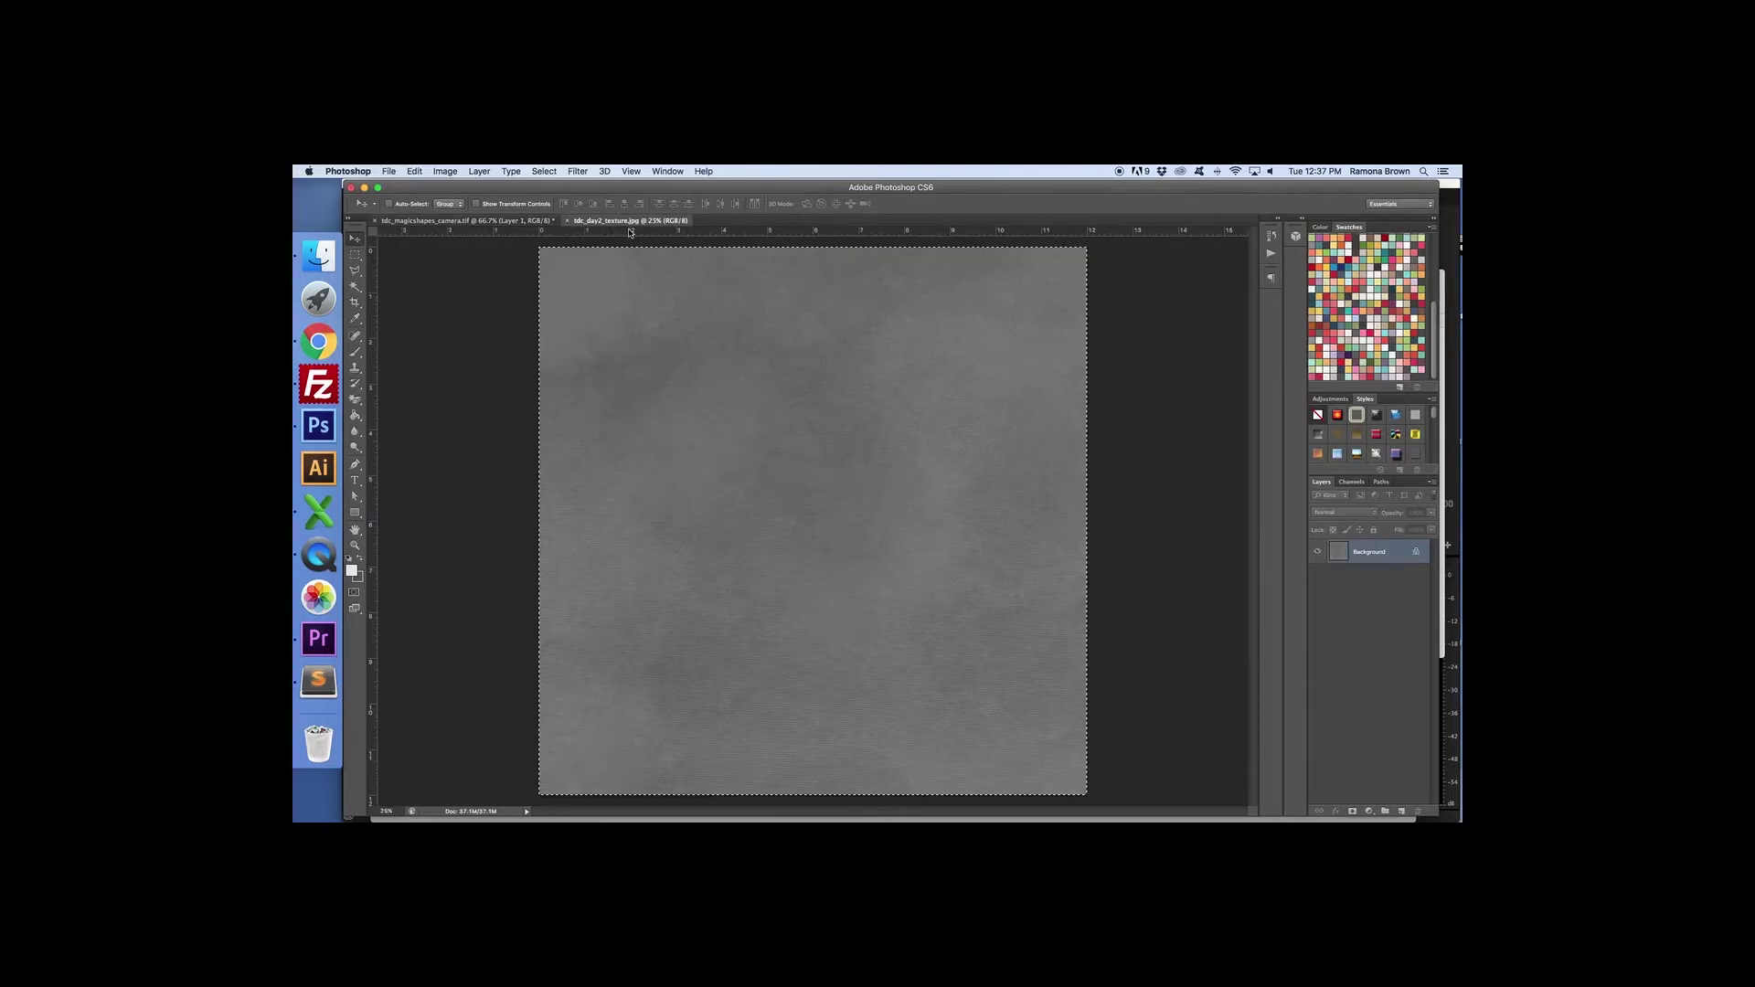
pyautogui.click(446, 171)
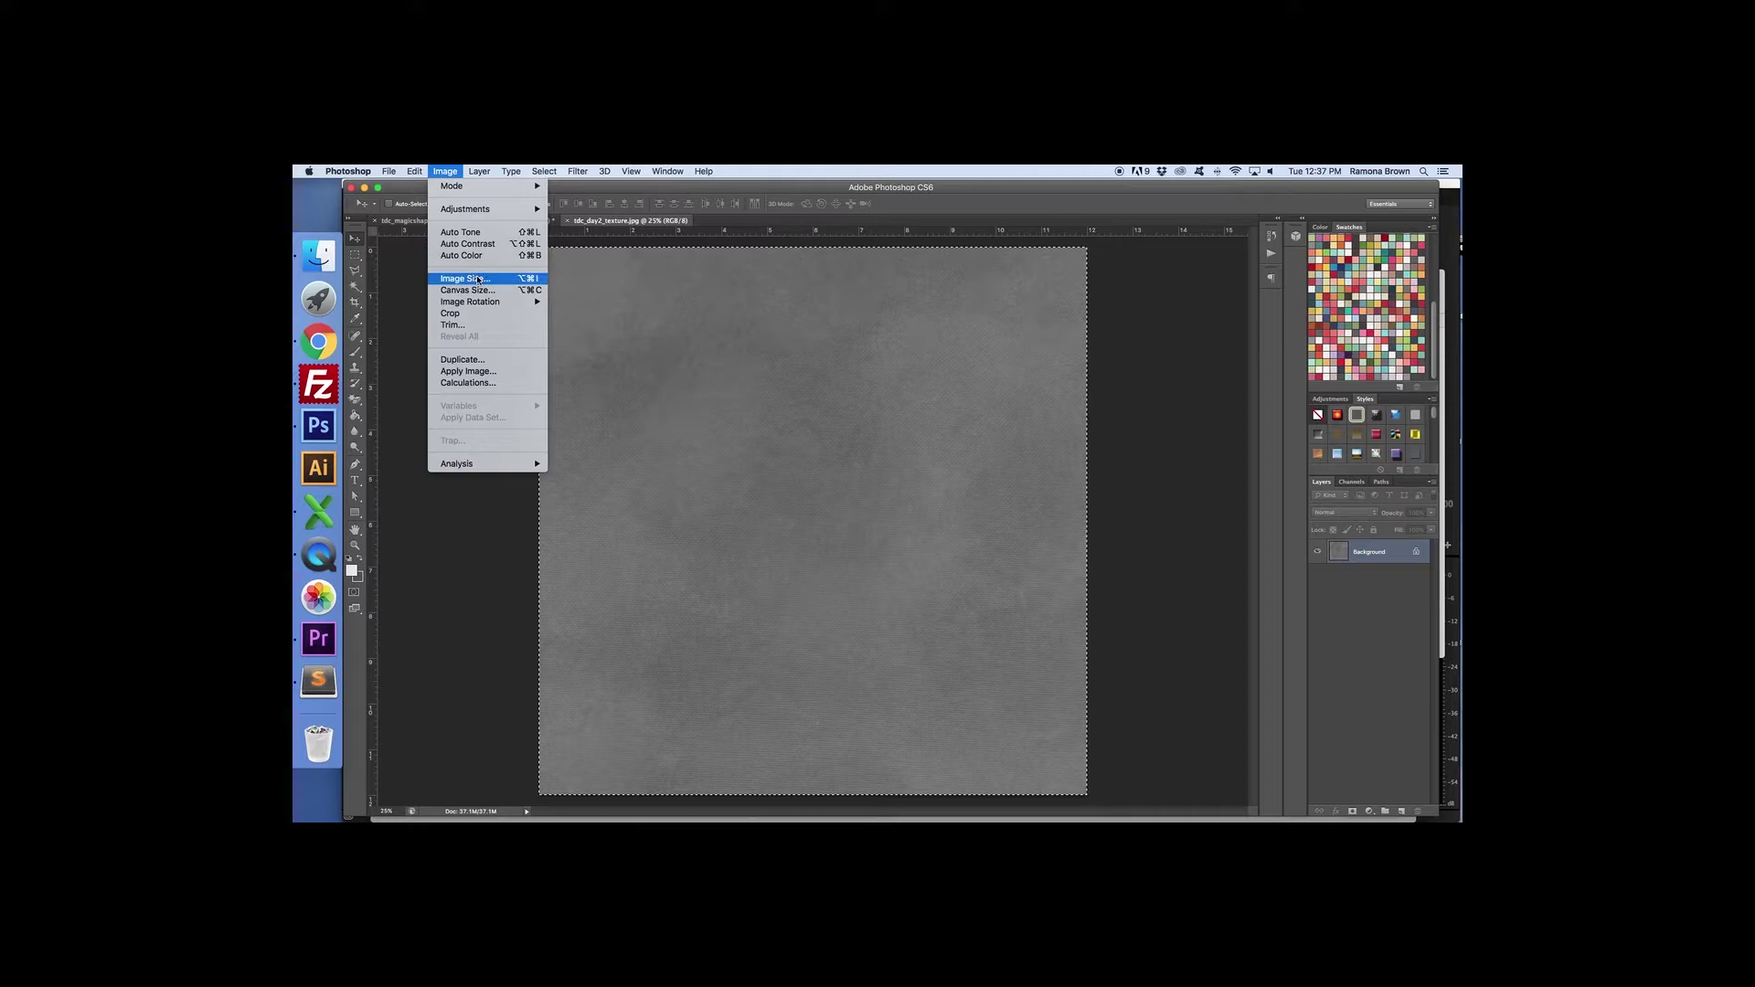
pyautogui.click(466, 278)
pyautogui.doubleClick(738, 631)
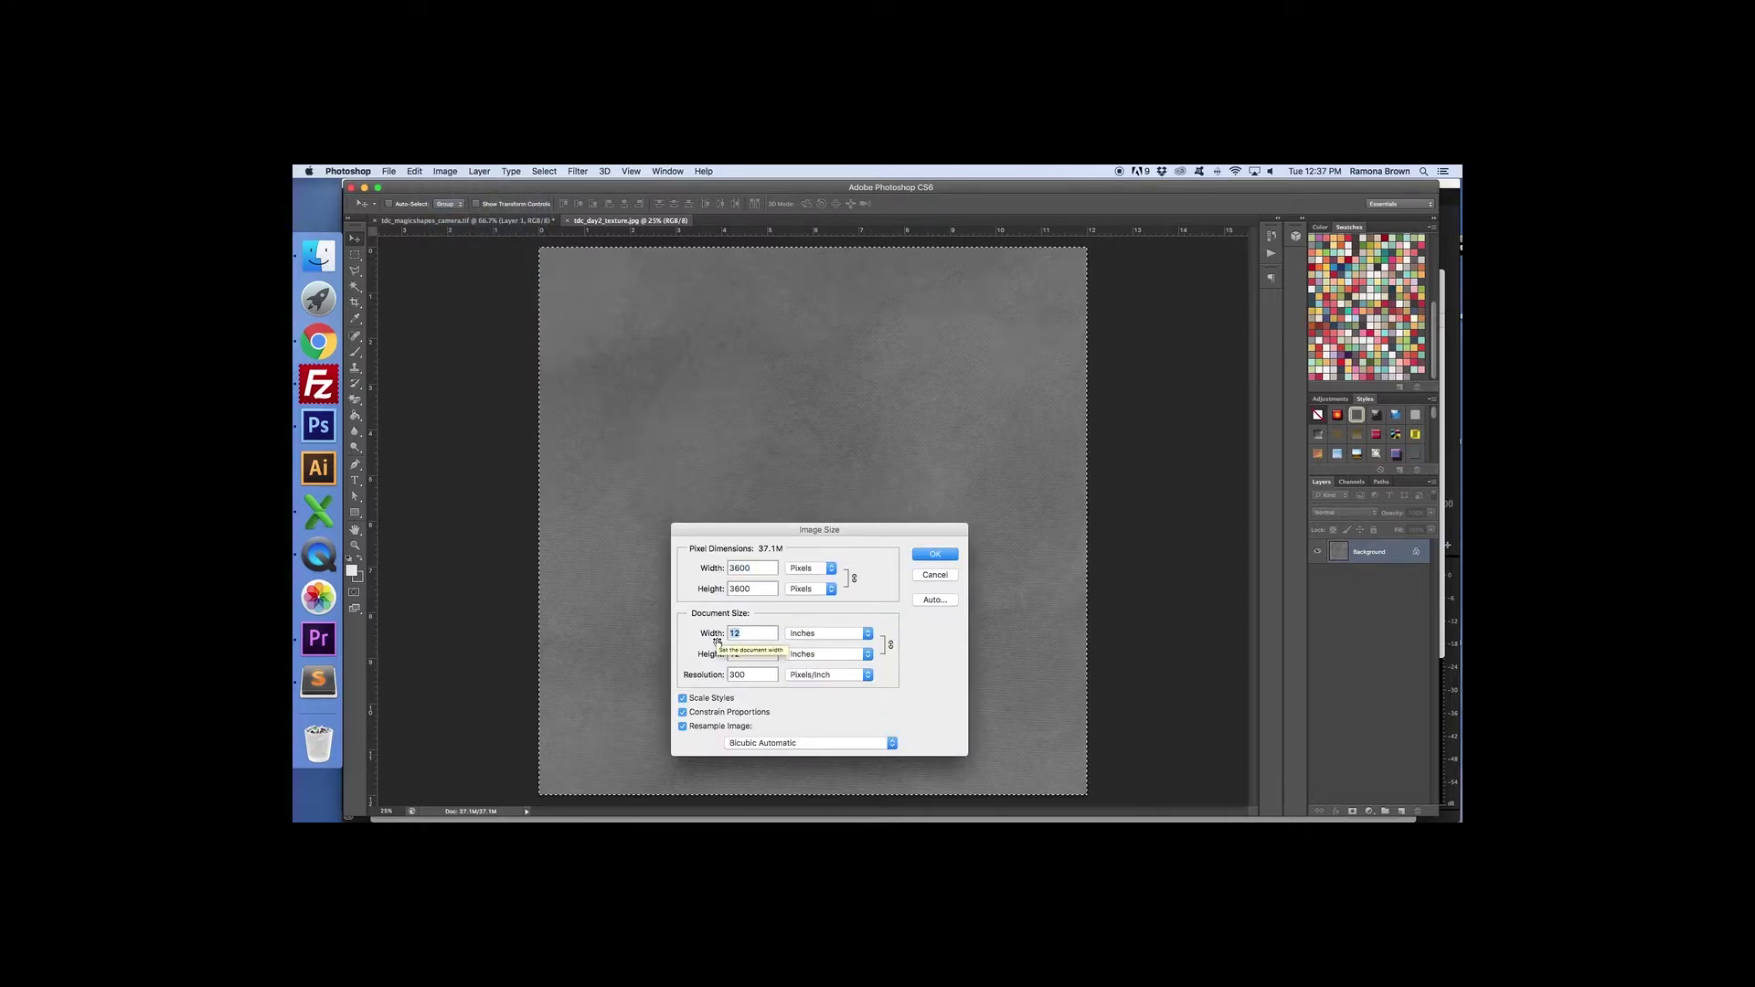
pyautogui.write('6')
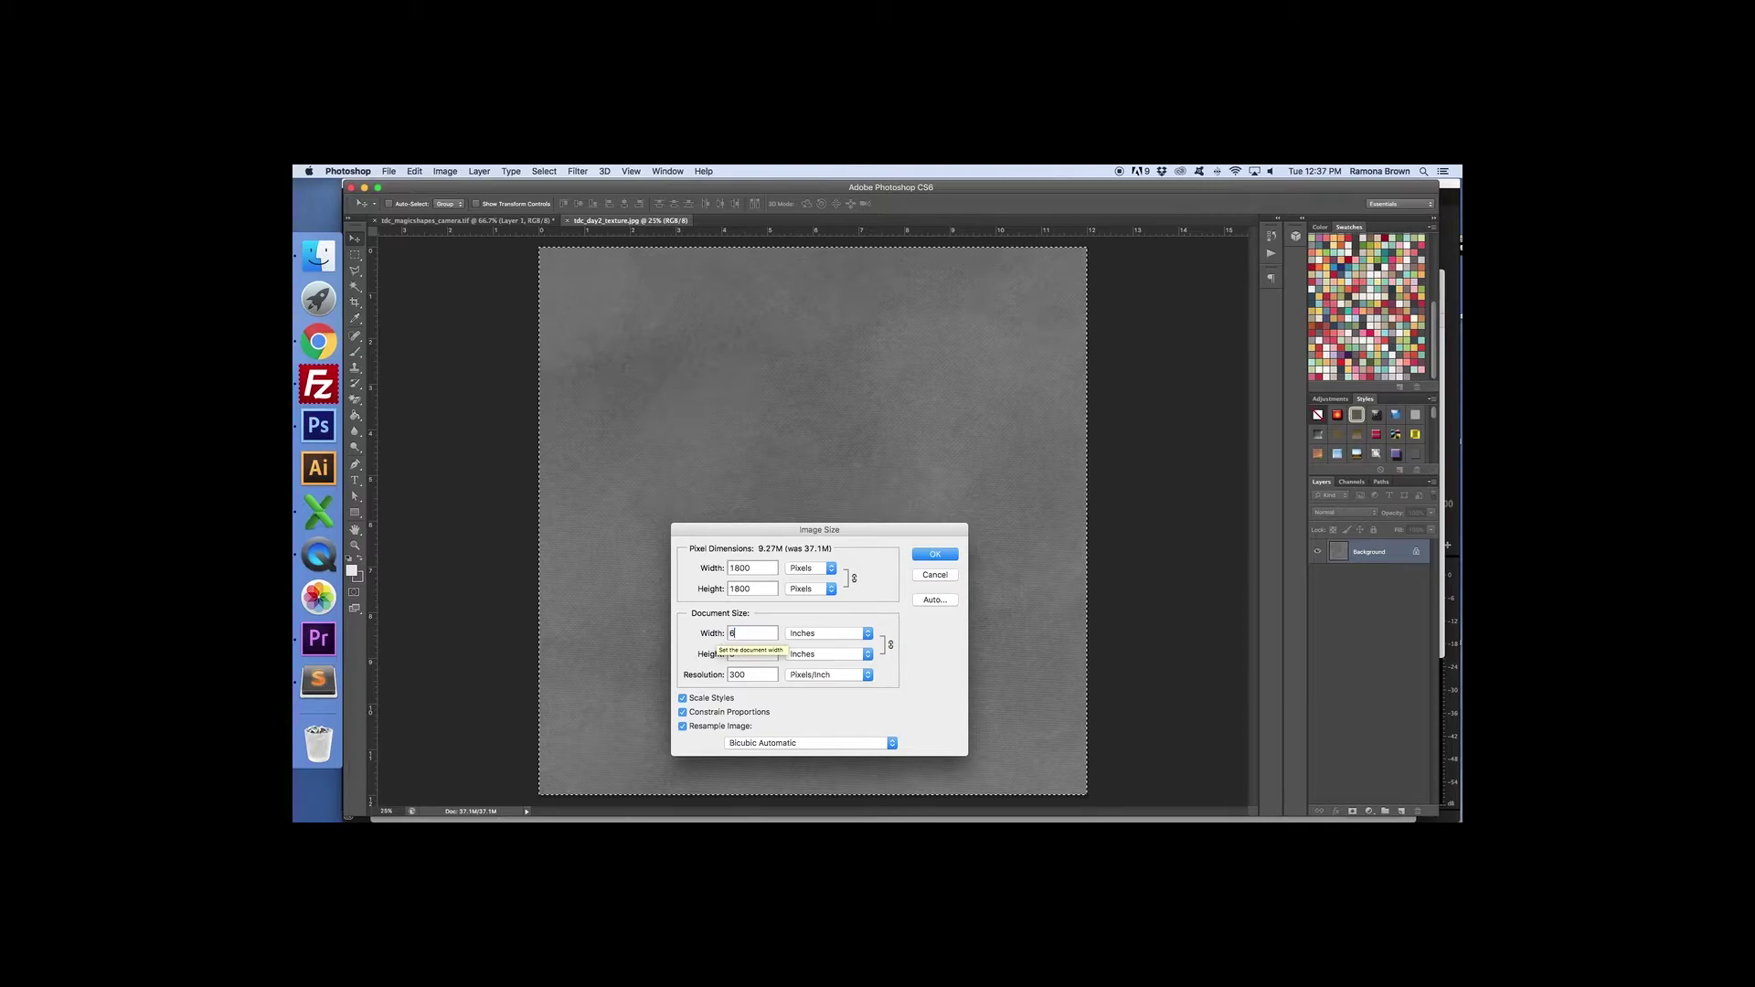
pyautogui.click(942, 554)
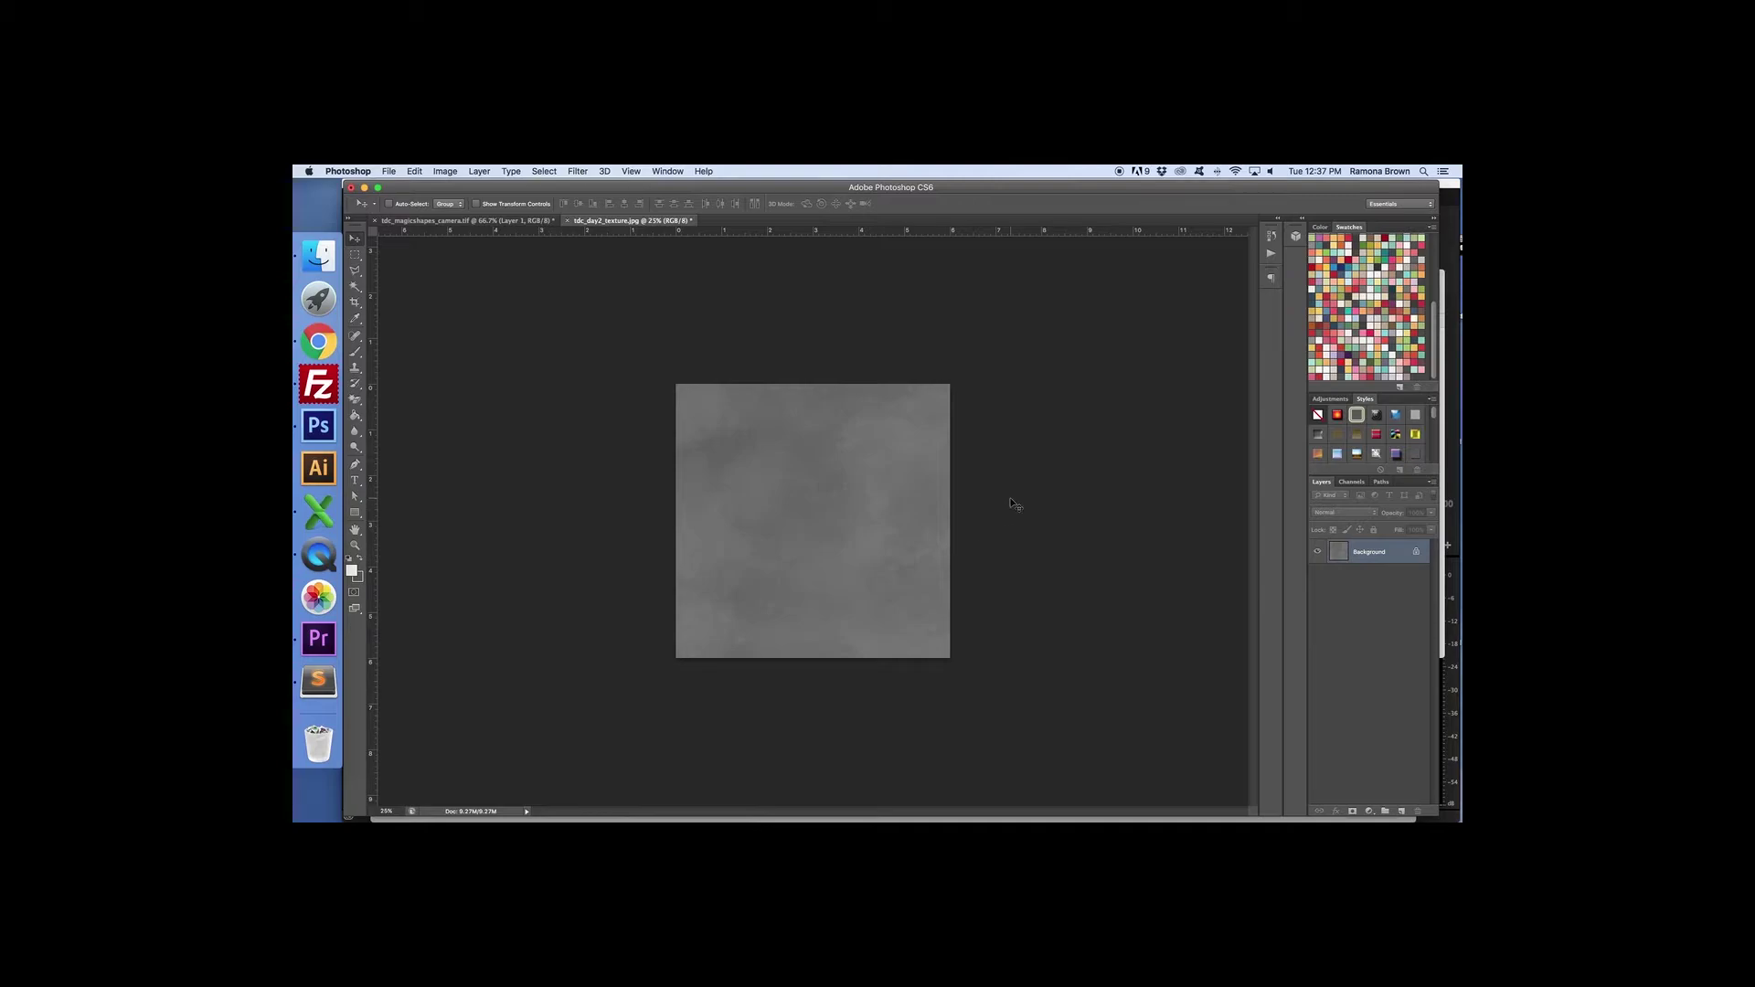
# Step: Copy the whole resized texture into the camera document as a new layer and clip it to the merged camera layer
pyautogui.press('super+a')
pyautogui.press('super+c')
pyautogui.click(454, 222)
pyautogui.press('super+v')
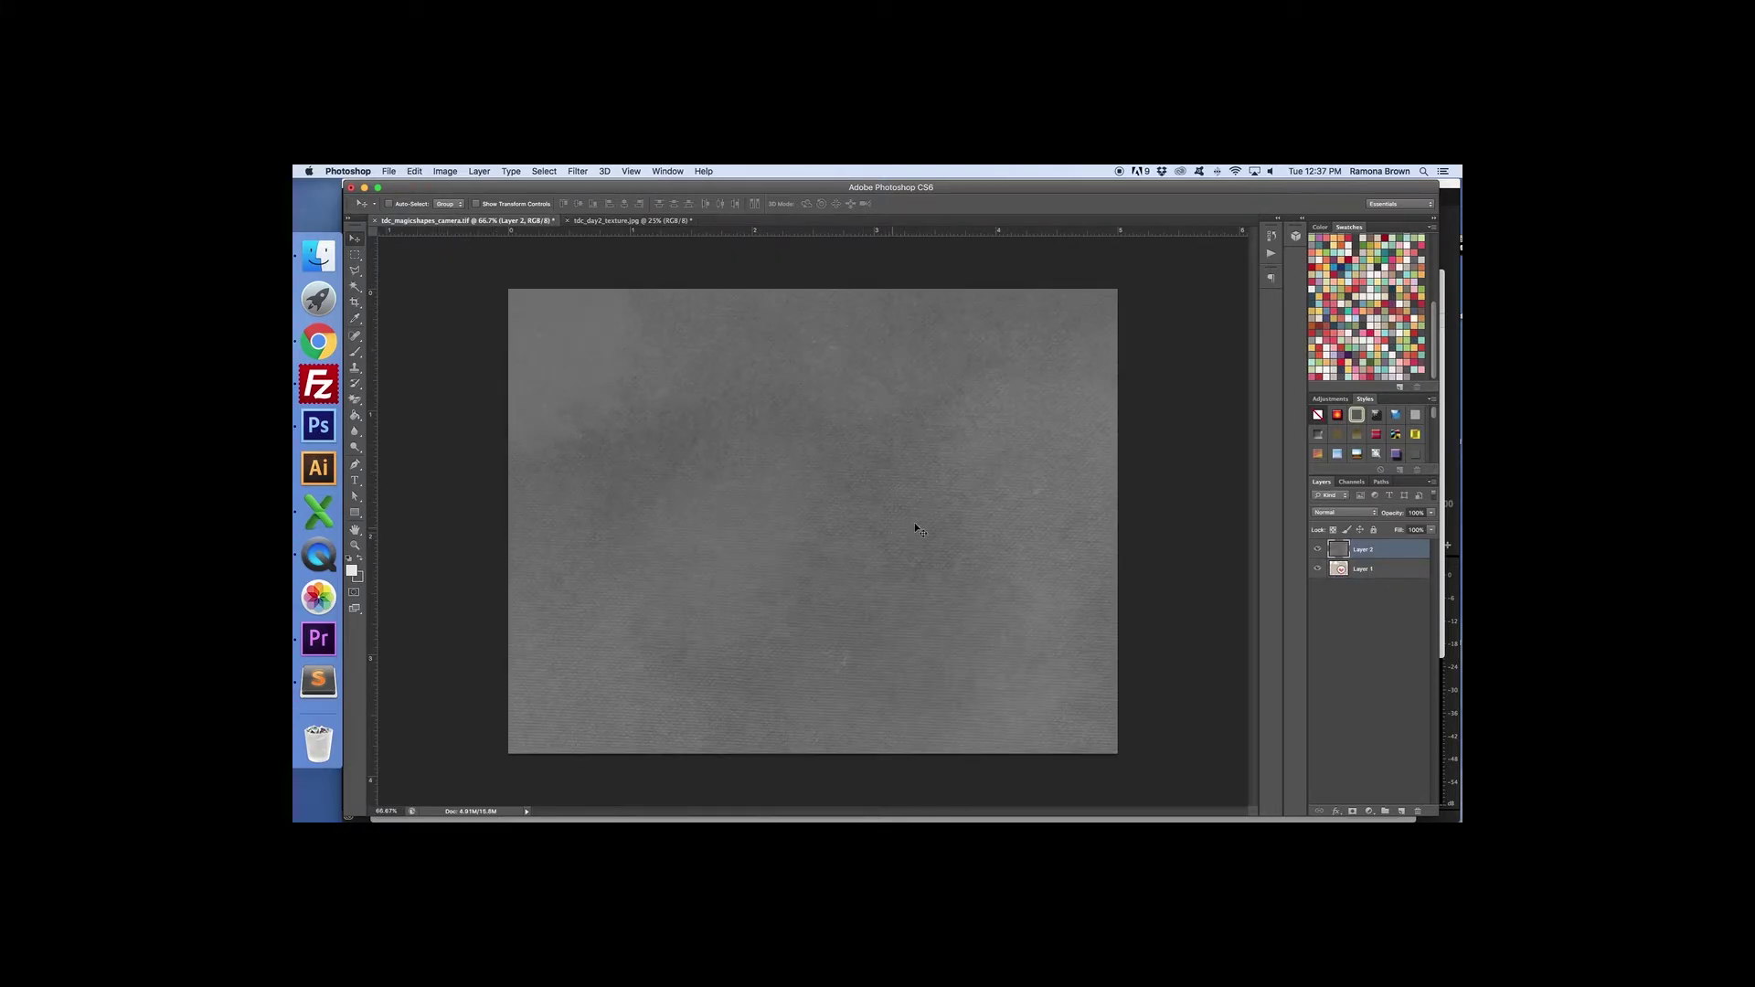
pyautogui.rightClick(1391, 550)
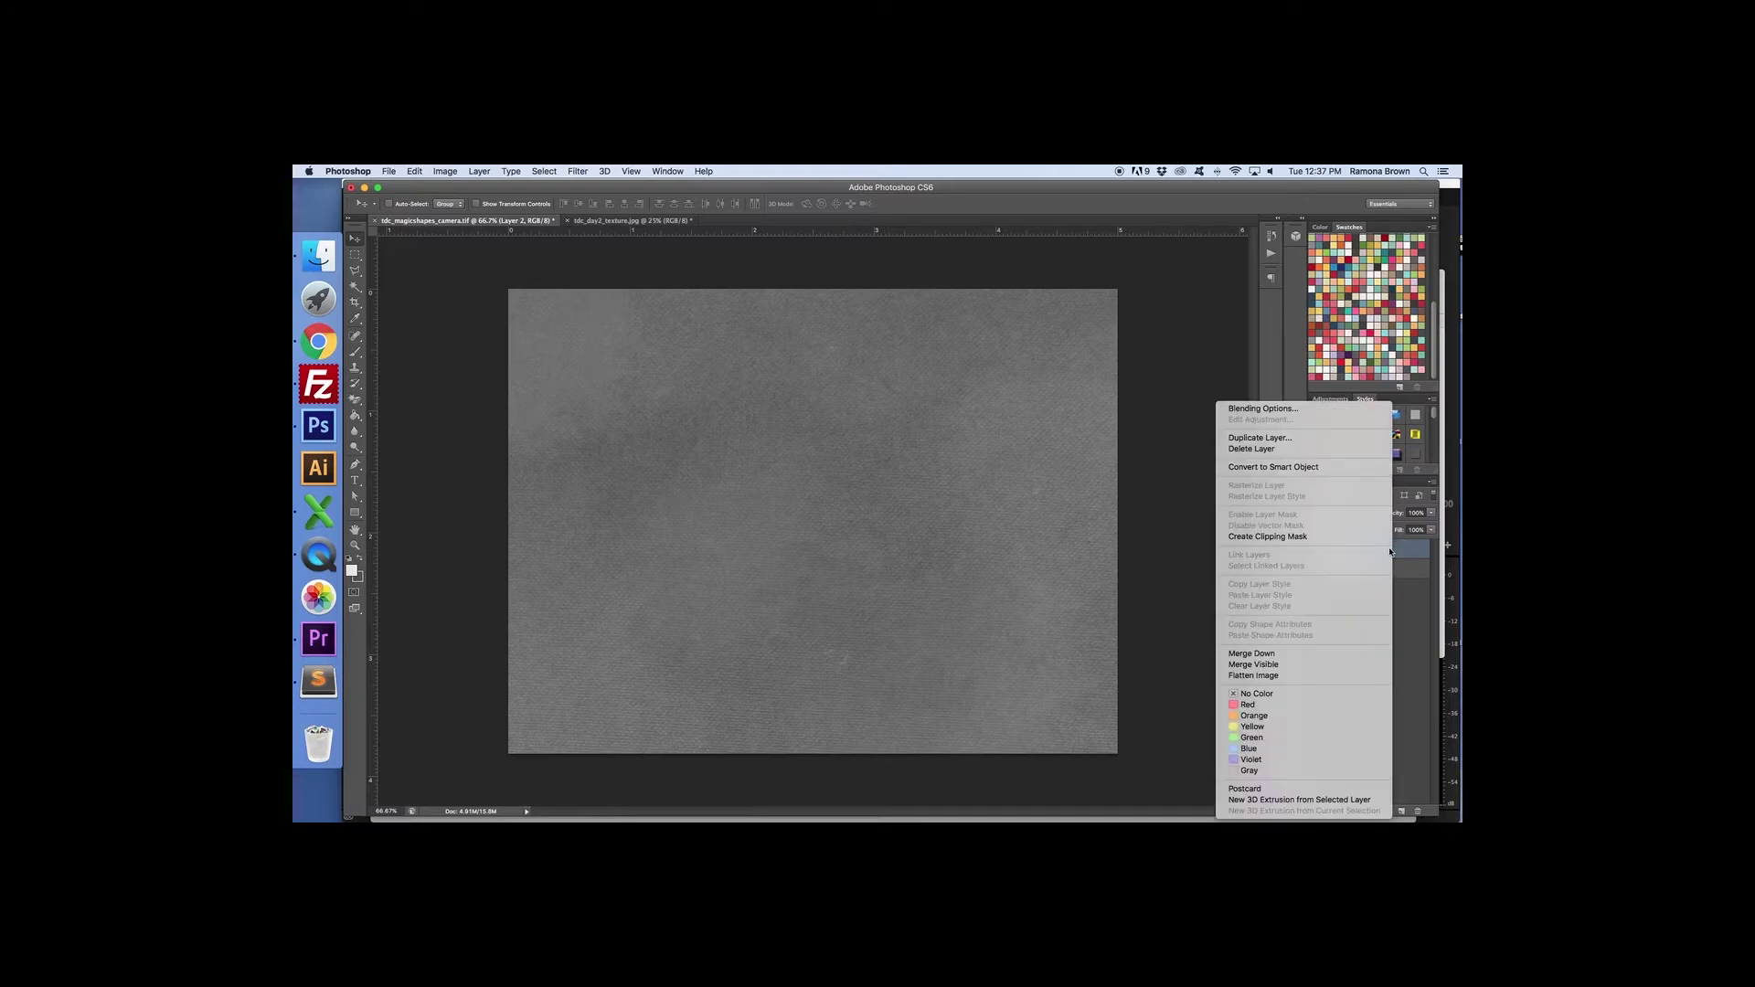
pyautogui.click(1308, 538)
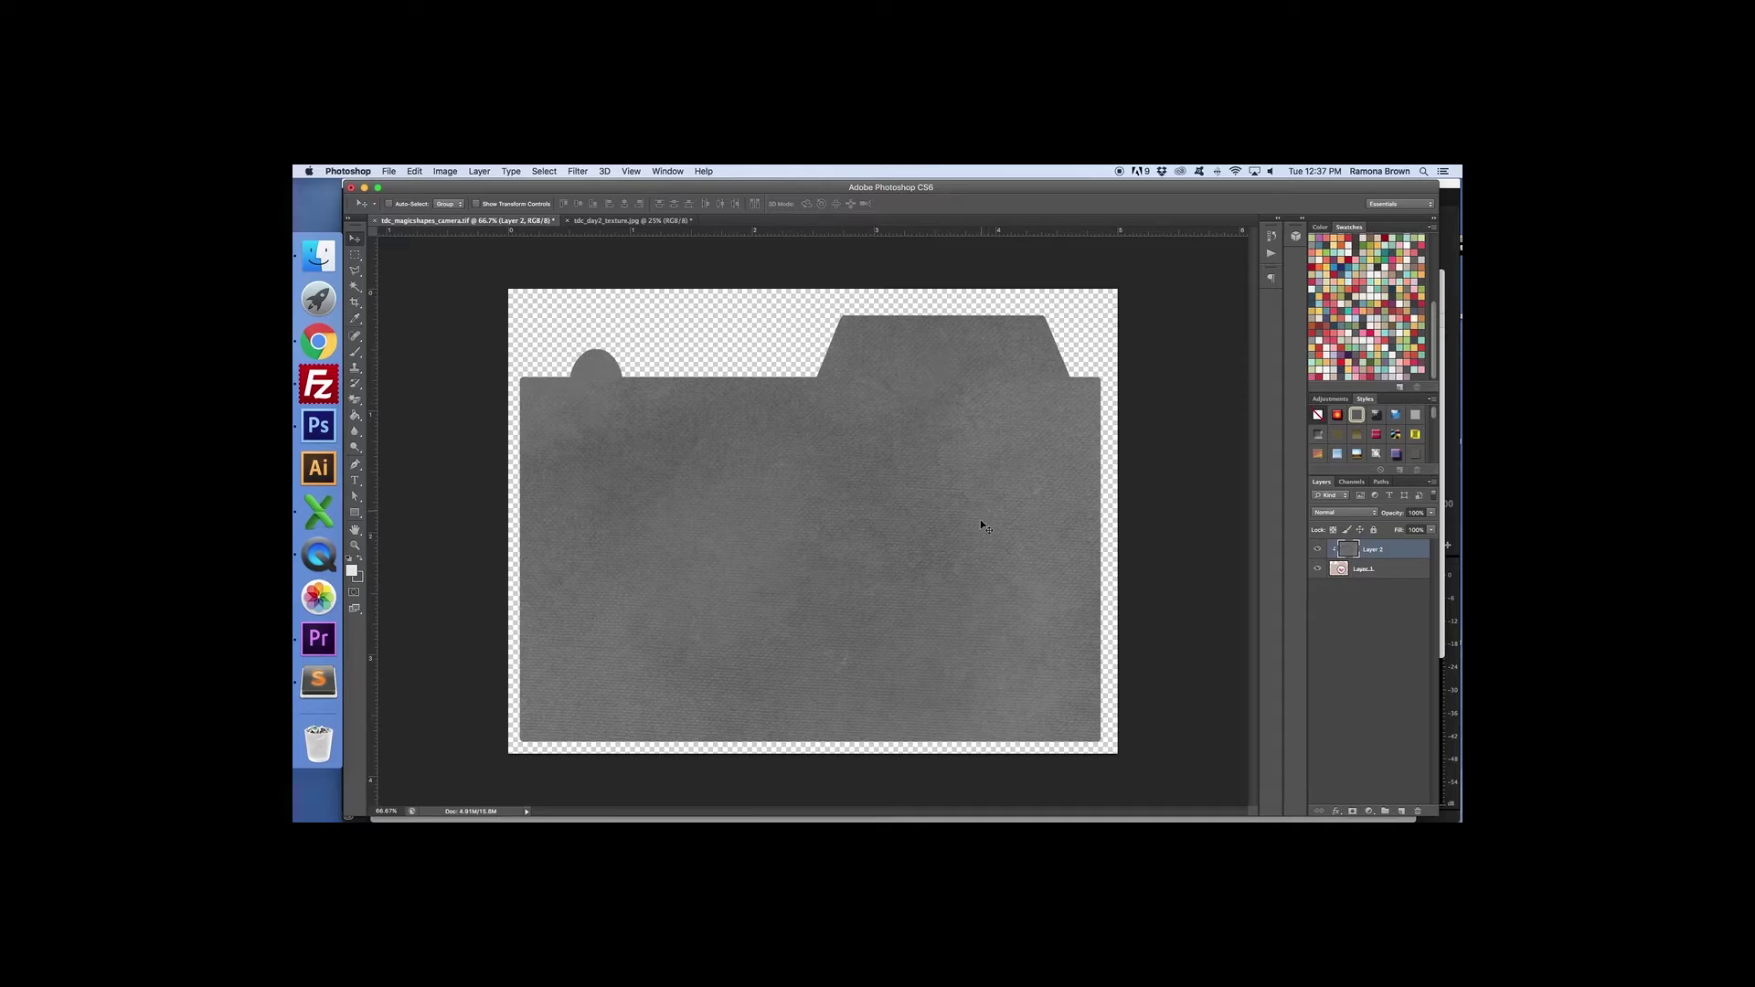
# Step: Set the clipped texture layer's blend mode to Soft Light and merge it with the camera layer using Merge Visible
pyautogui.click(1347, 514)
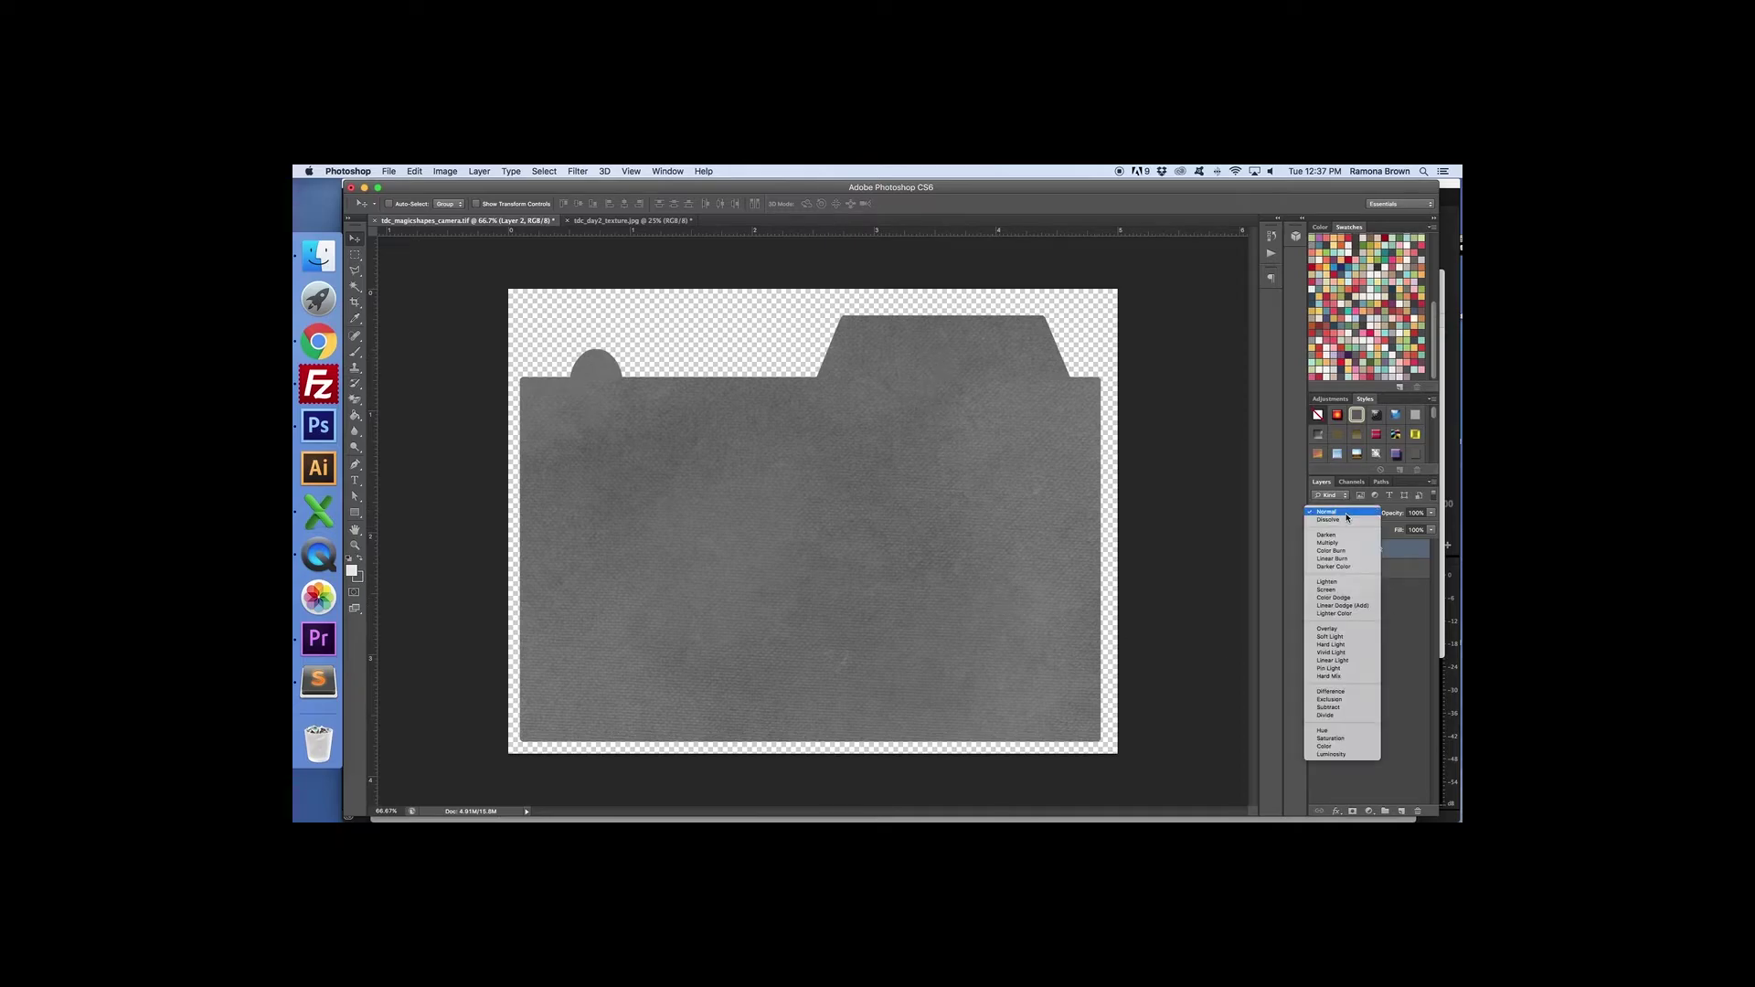
pyautogui.click(1348, 637)
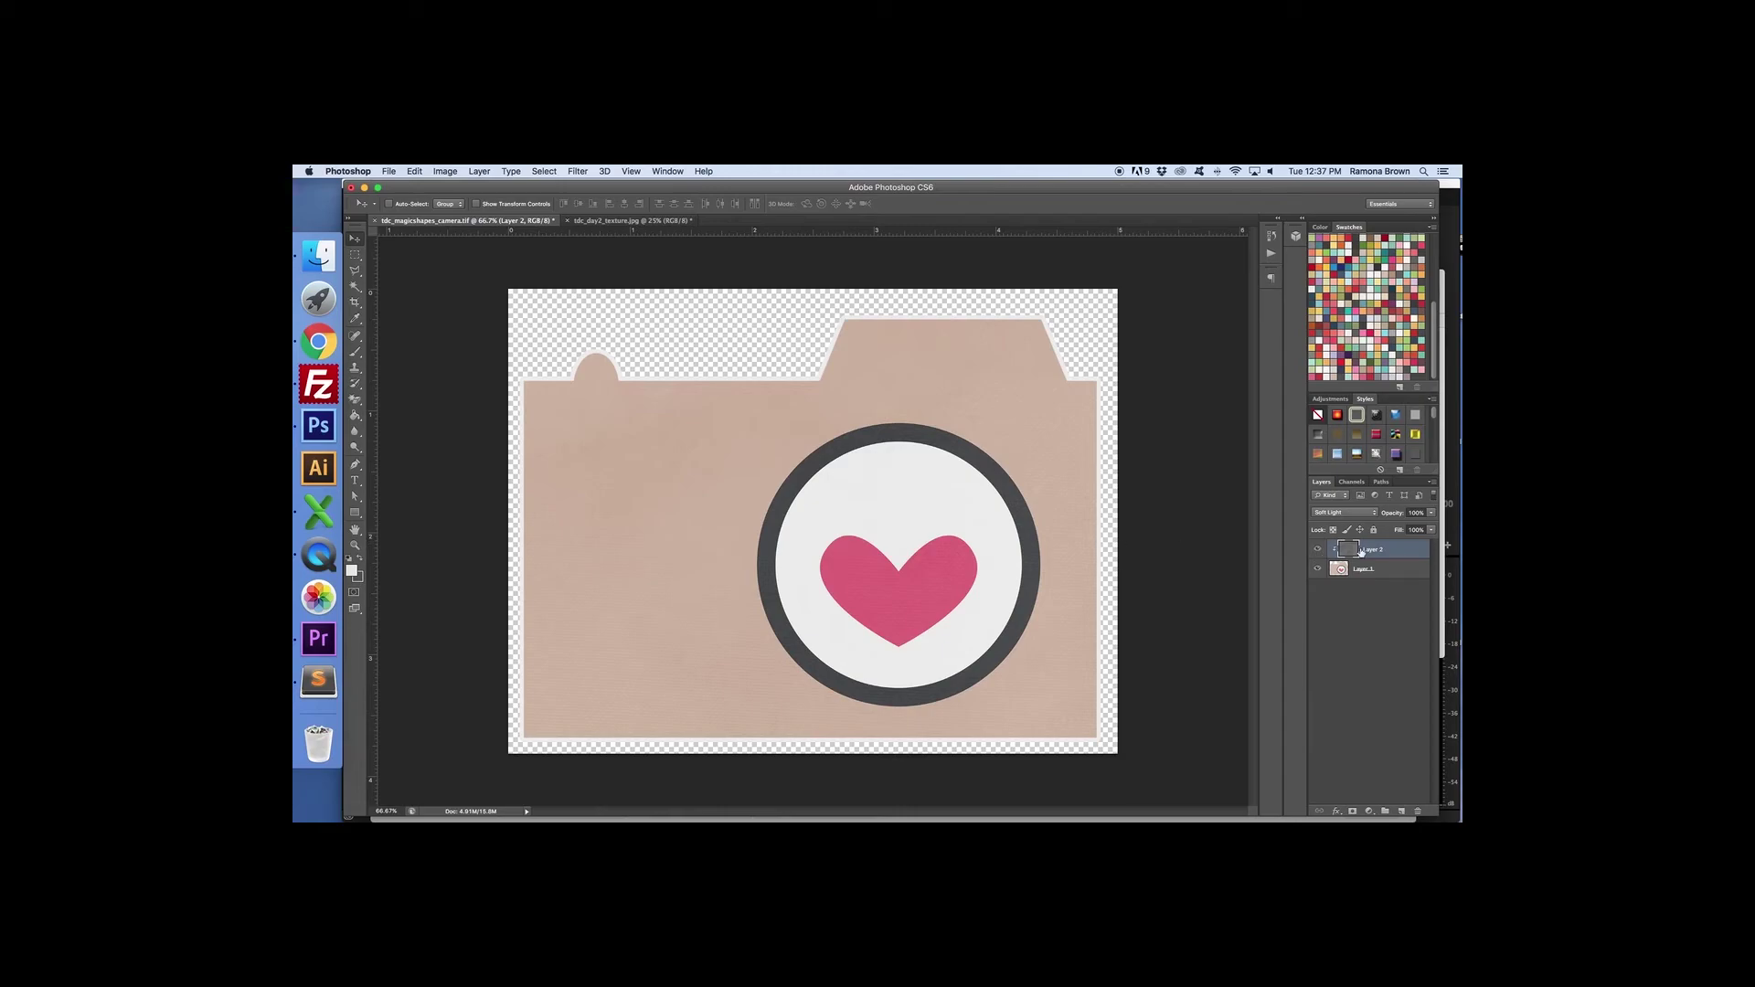
pyautogui.rightClick(1382, 569)
pyautogui.click(1296, 664)
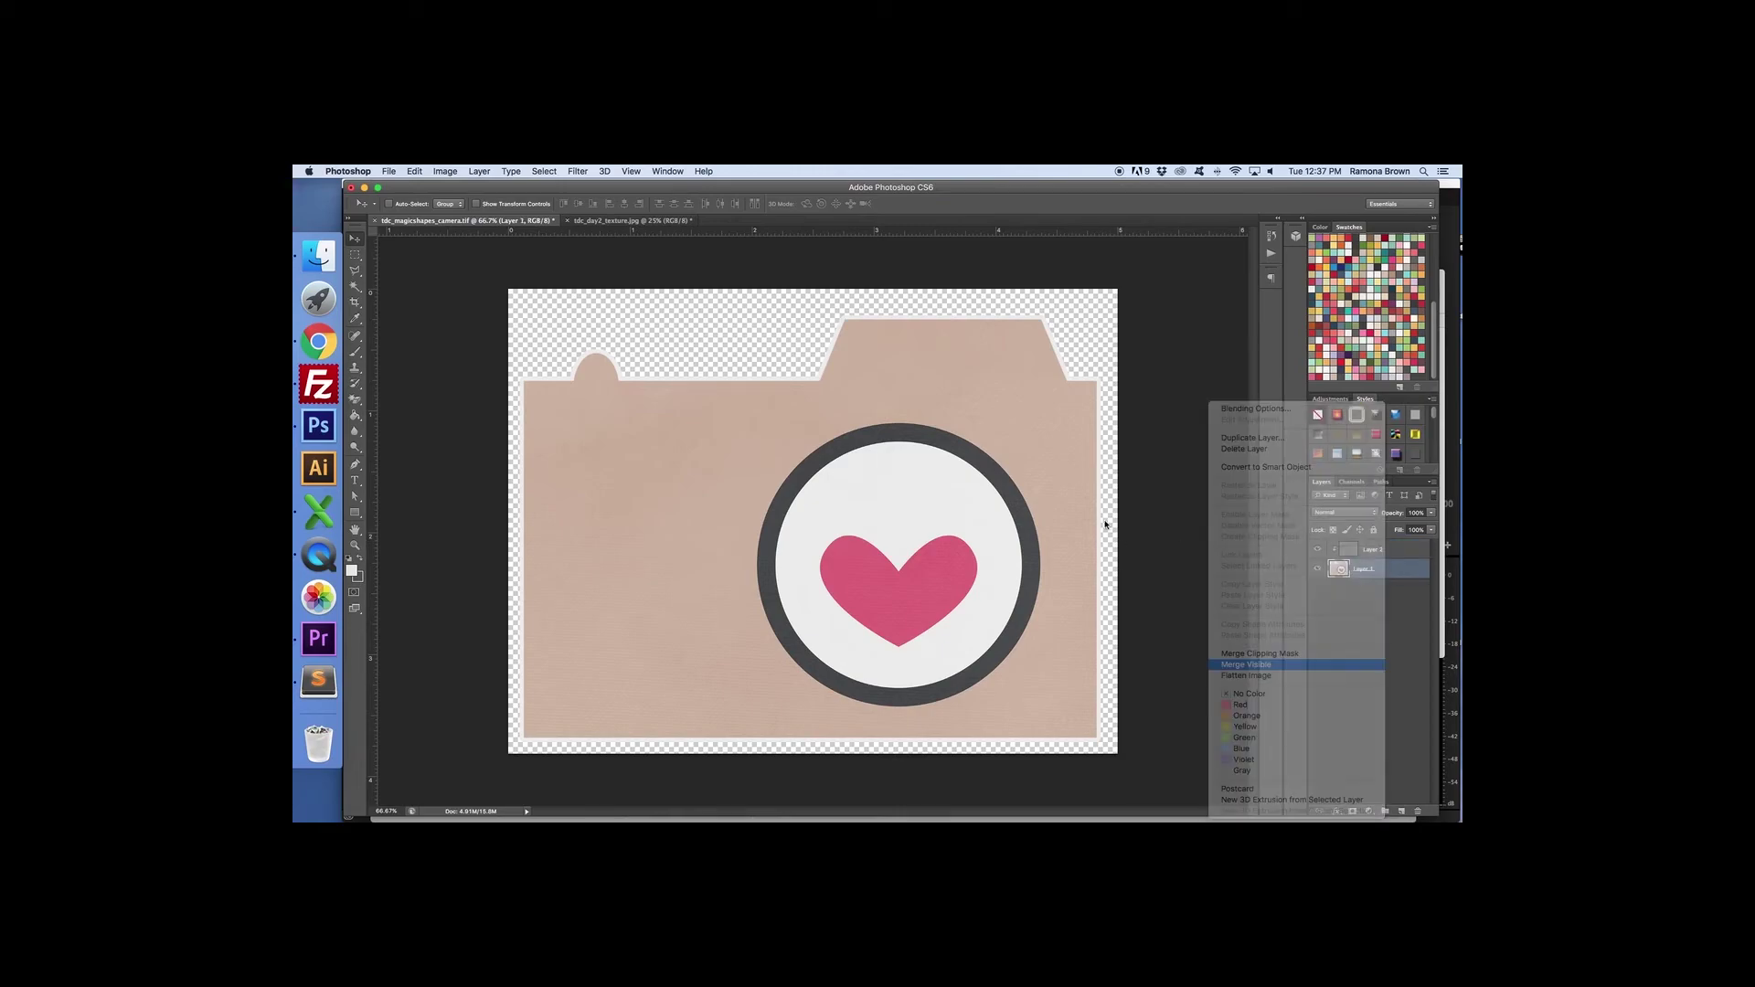